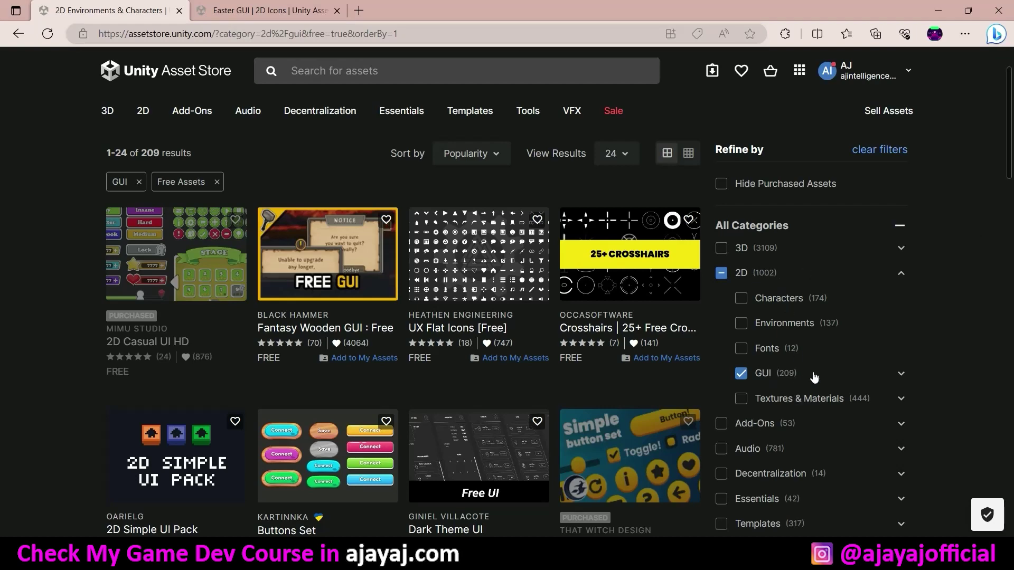
Scroll through the pages of the 209 free 2D GUI asset results
scroll(798, 375, down, 2)
scroll(796, 379, down, 5)
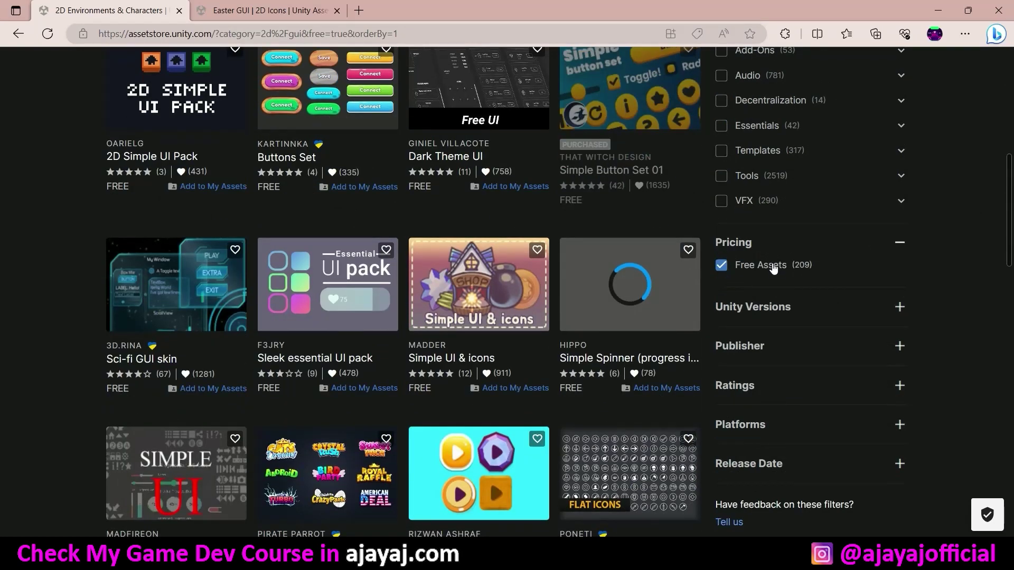
scroll(615, 275, down, 8)
scroll(615, 276, down, 7)
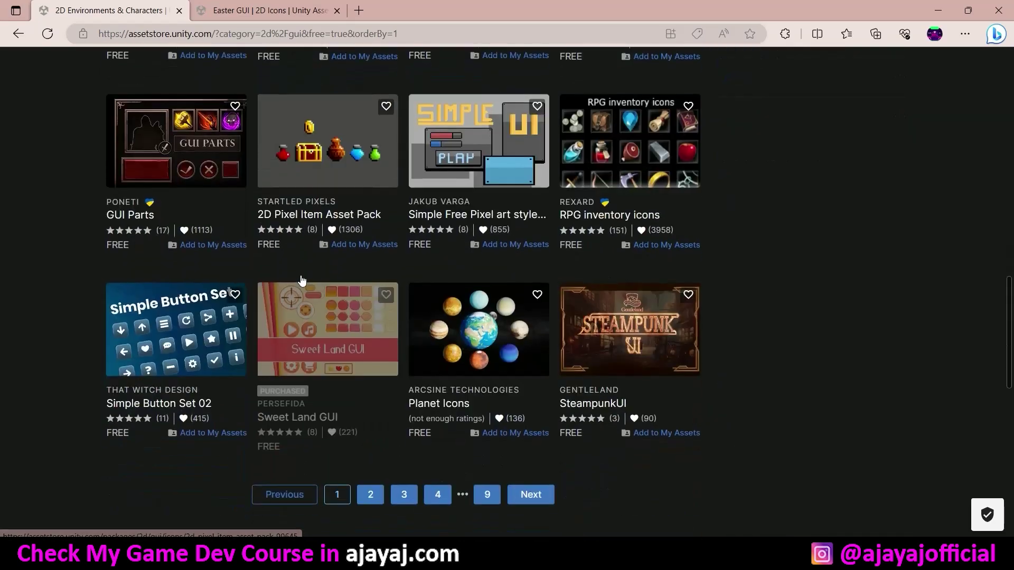
scroll(615, 276, up, 6)
scroll(623, 423, up, 8)
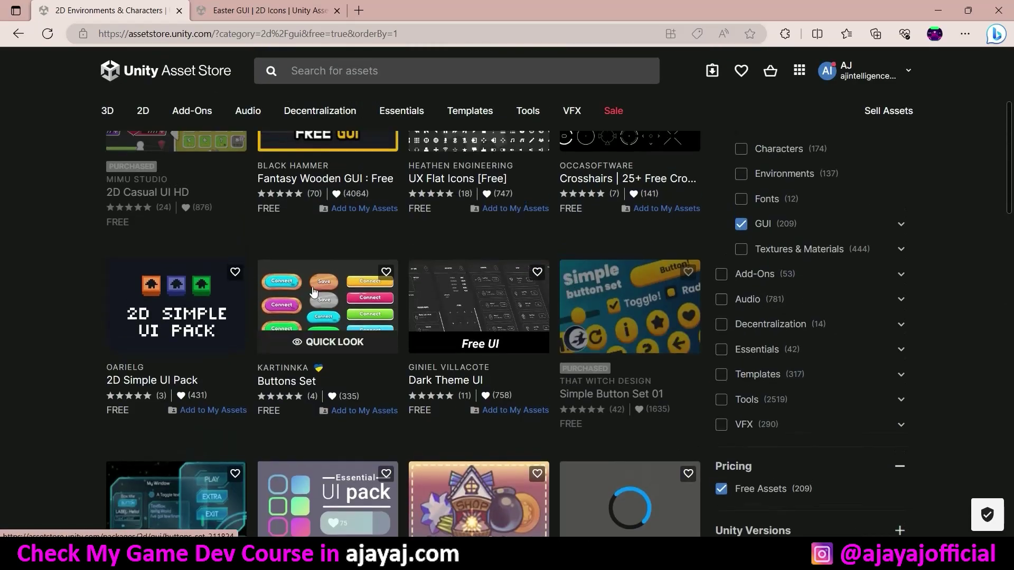
scroll(251, 308, down, 1)
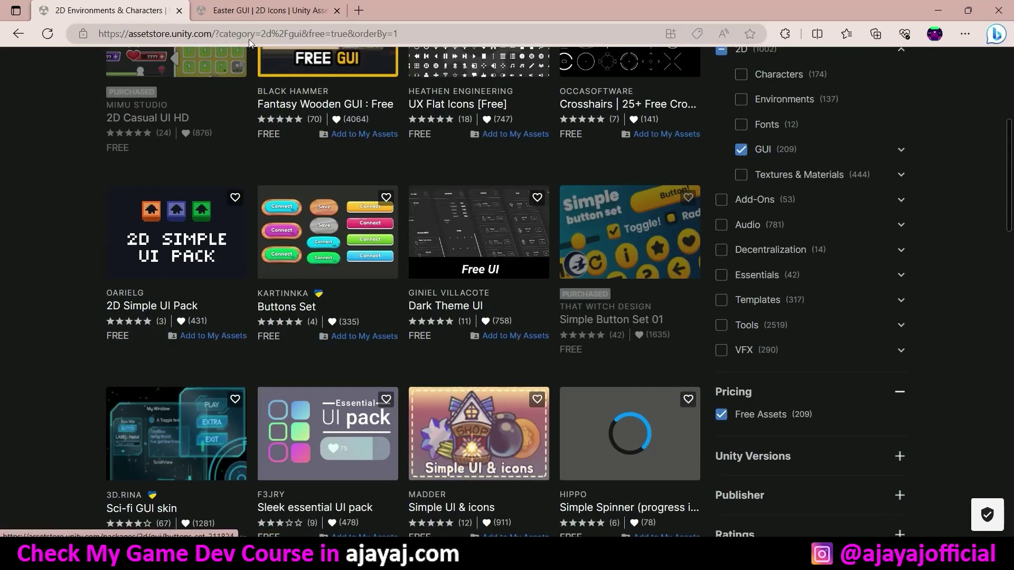
Switch to the Easter GUI product page and browse its gallery of screenshots
click(265, 6)
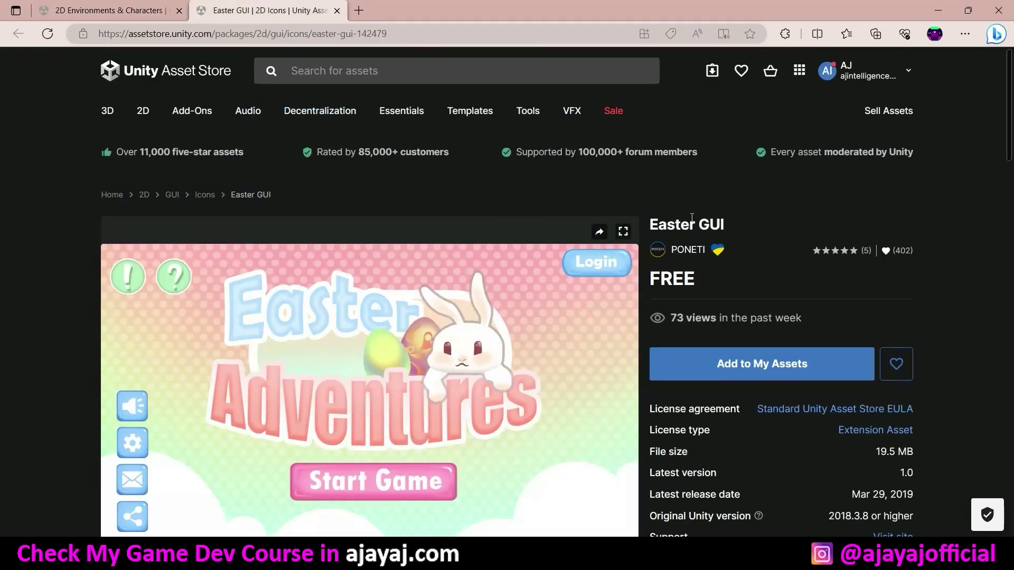
scroll(747, 219, down, 4)
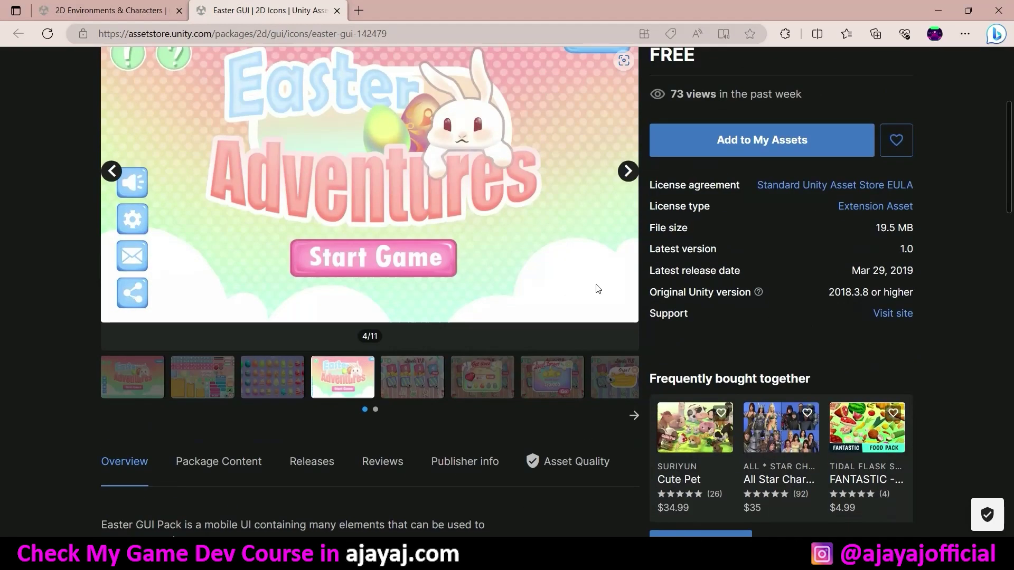
scroll(637, 236, up, 4)
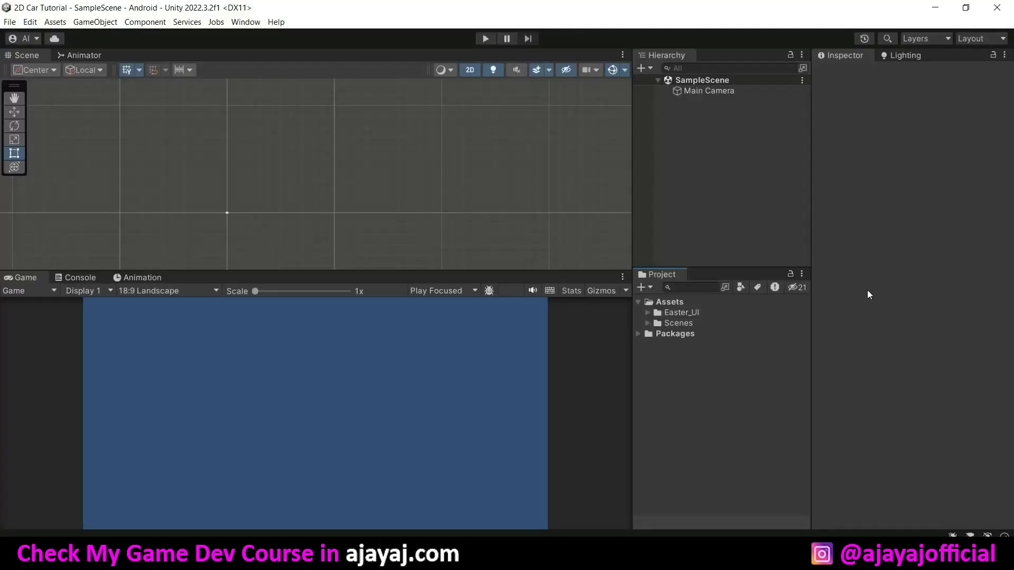
click(681, 312)
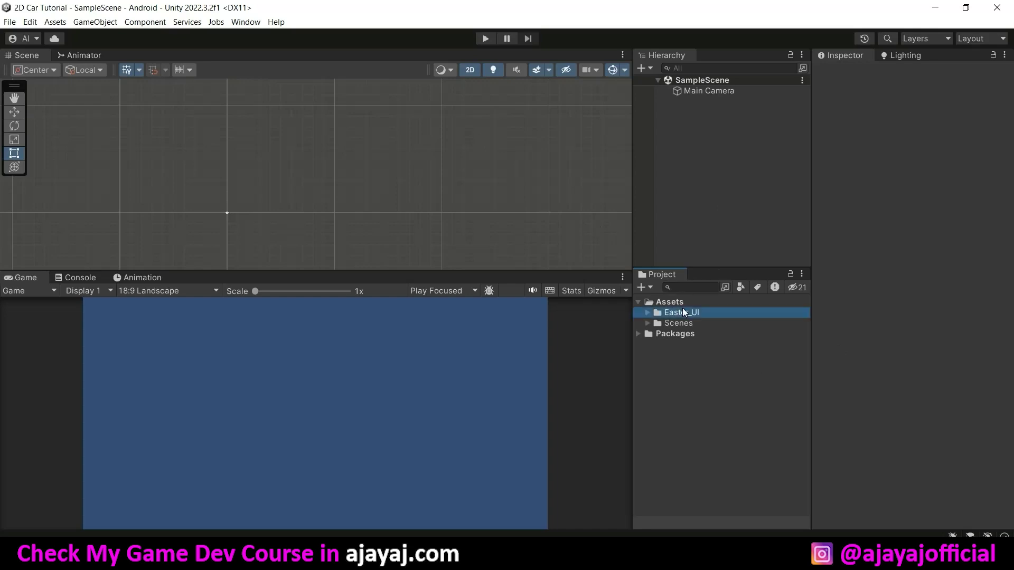
click(648, 313)
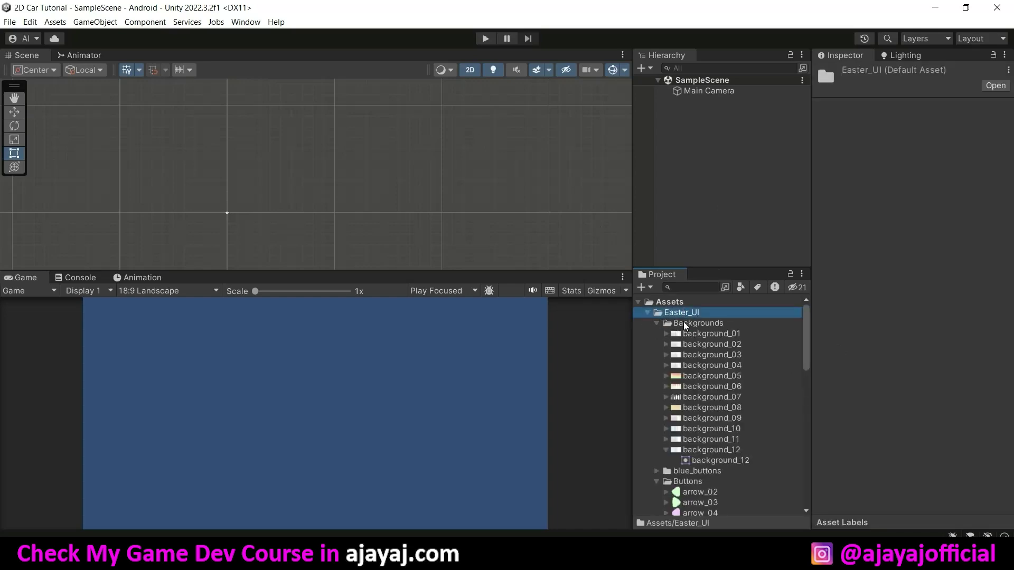
click(645, 315)
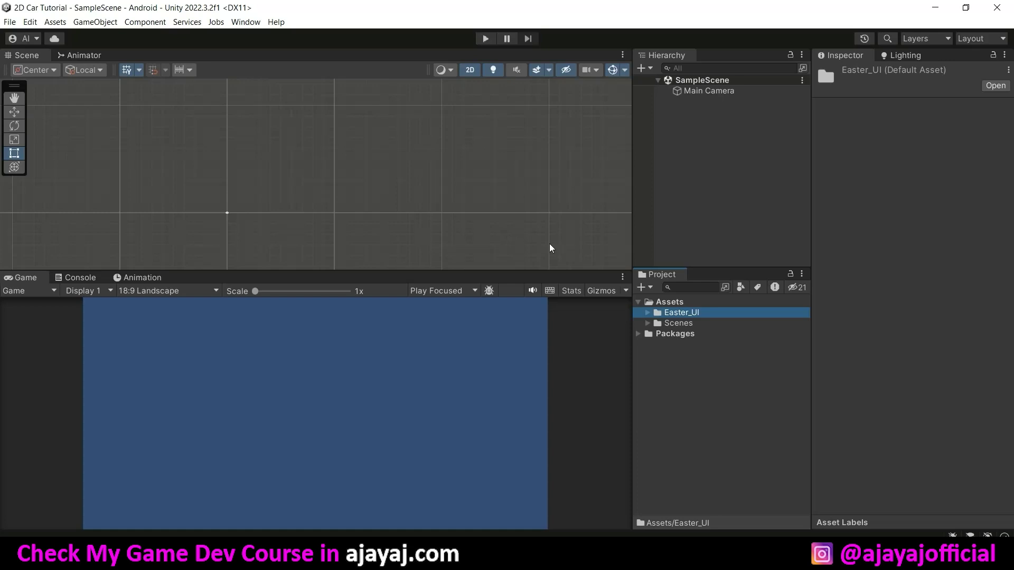
click(712, 136)
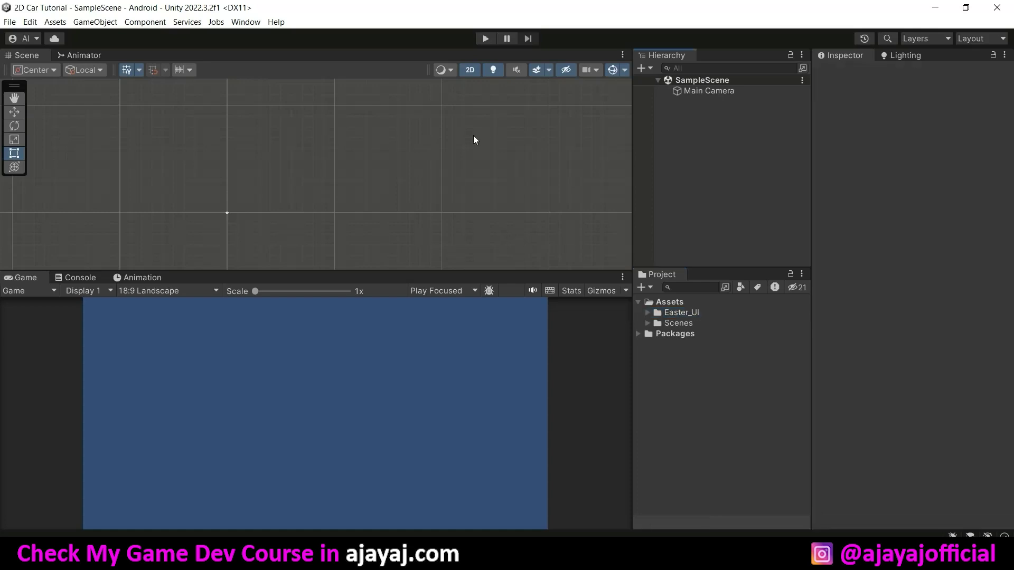
click(10, 22)
click(53, 163)
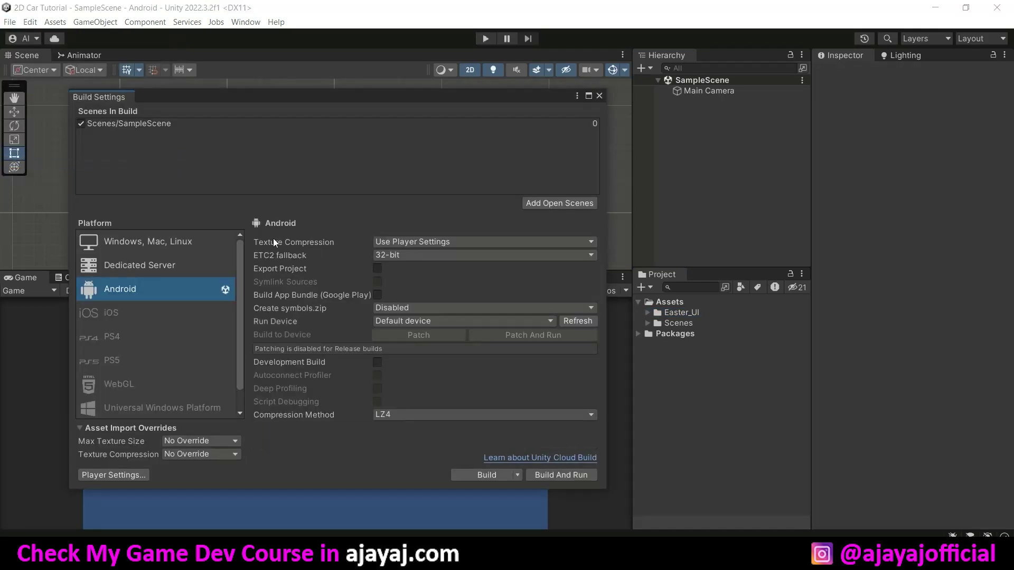
click(599, 95)
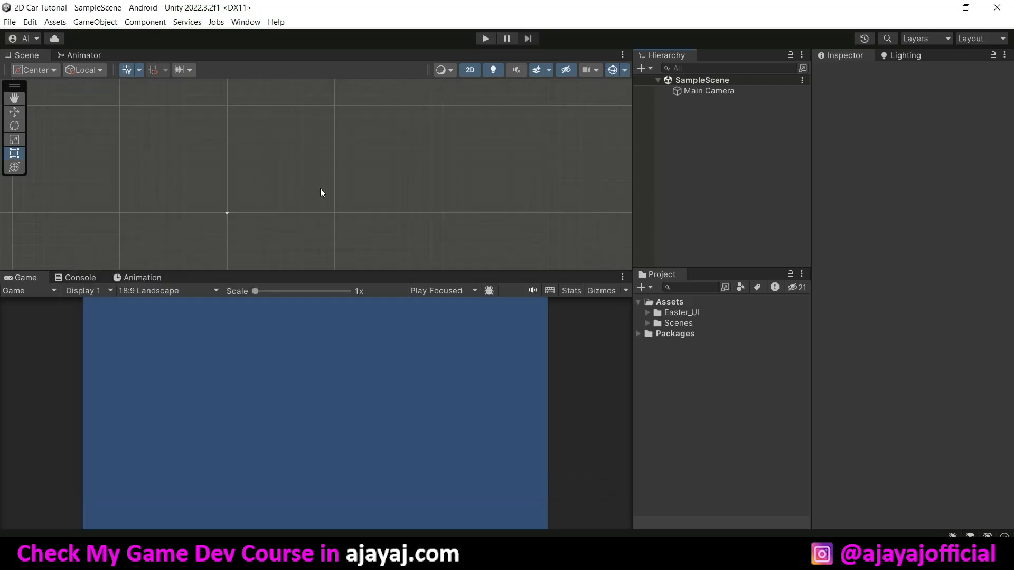
Add a UI Image to the scene under a new Canvas and name it BG
right_click(703, 135)
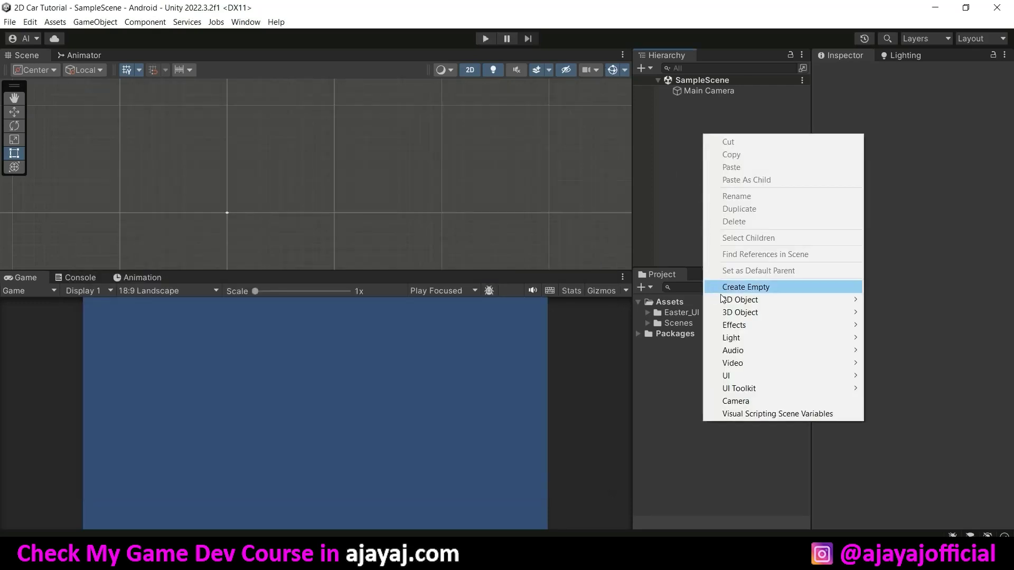
mouse_move(748, 373)
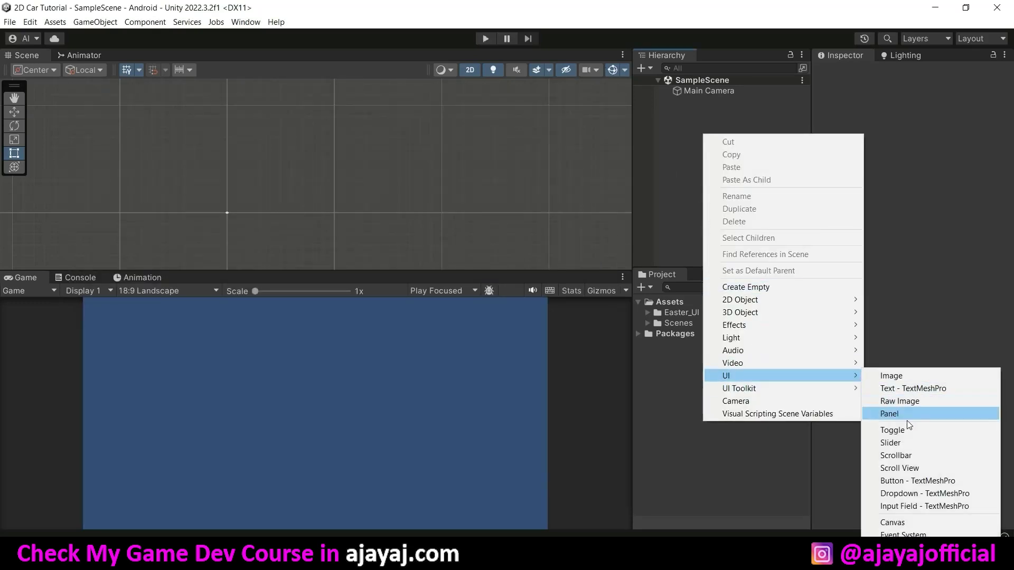
click(904, 376)
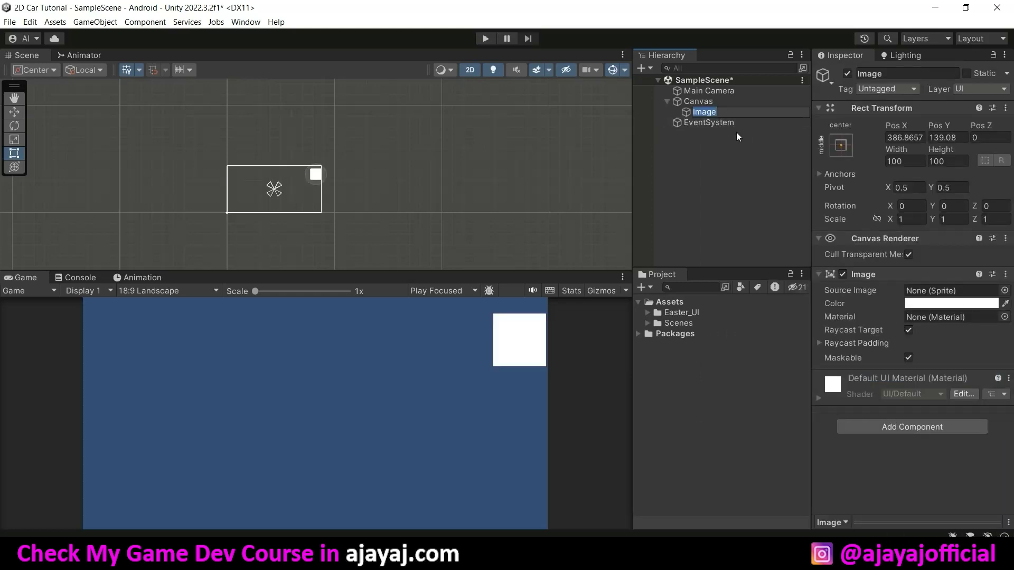
text(BG)
key(Return)
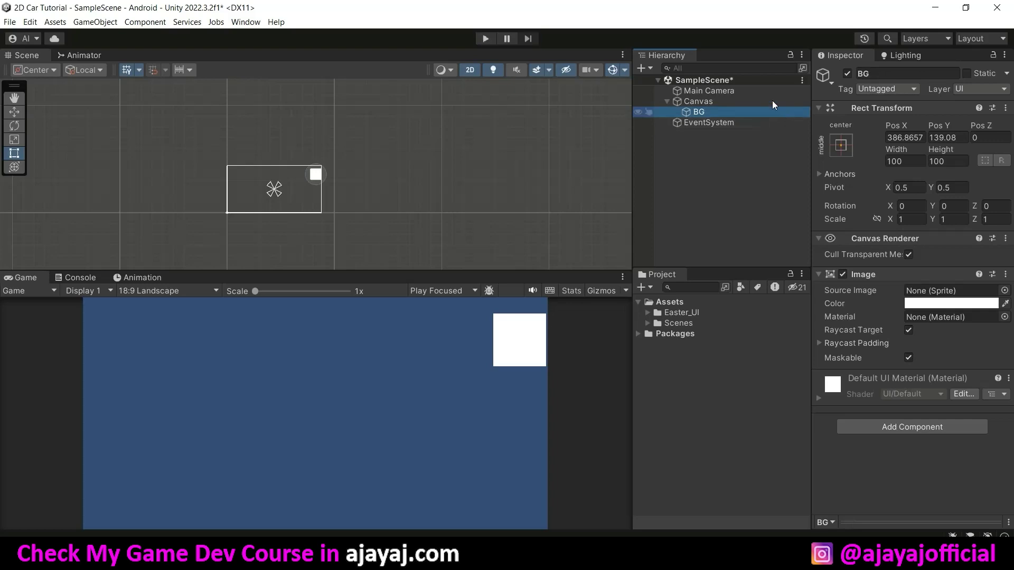
click(737, 102)
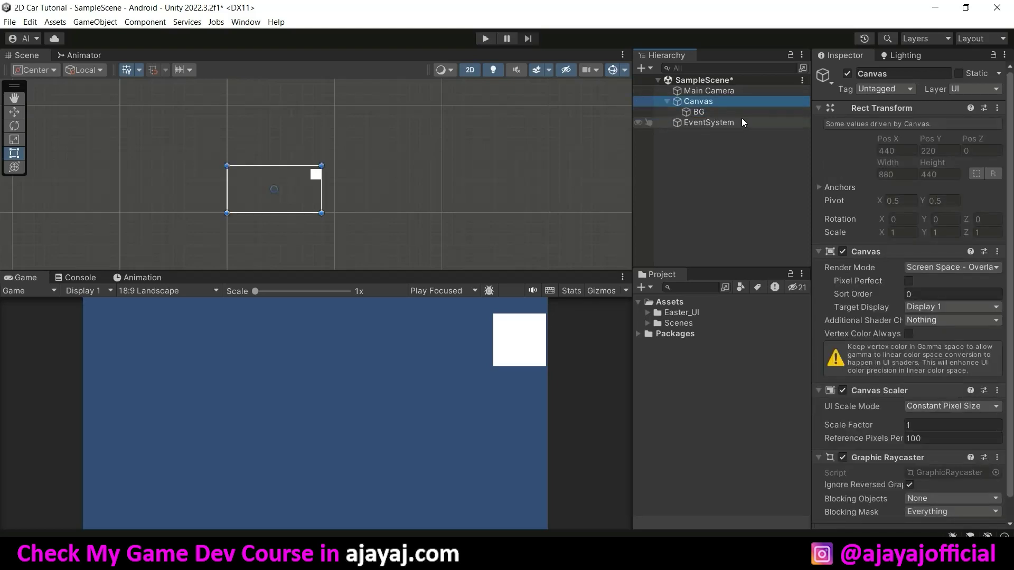
Set the Canvas Scaler's UI Scale Mode to Scale With Screen Size
scroll(906, 338, down, 1)
click(930, 381)
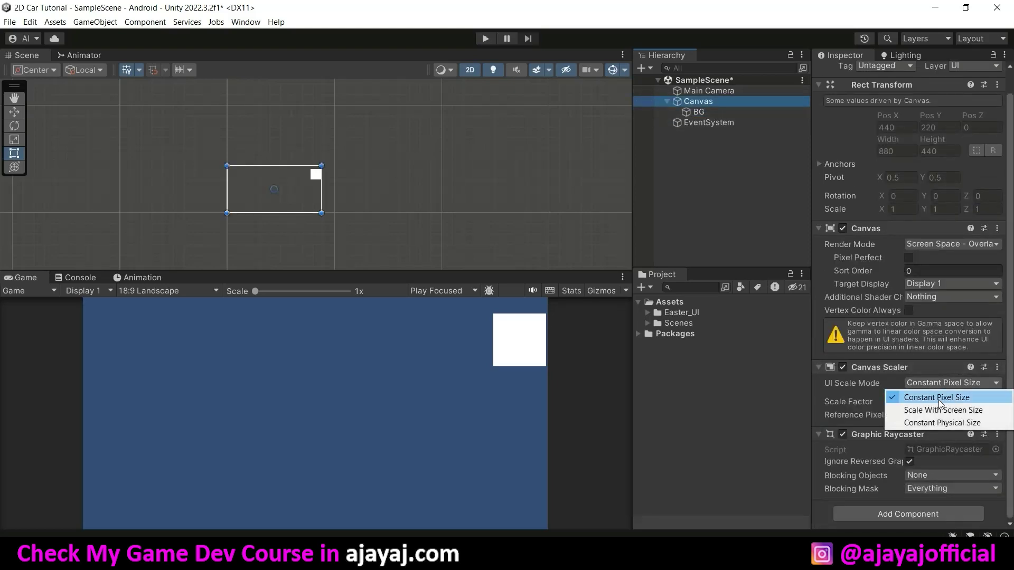
click(943, 410)
click(869, 415)
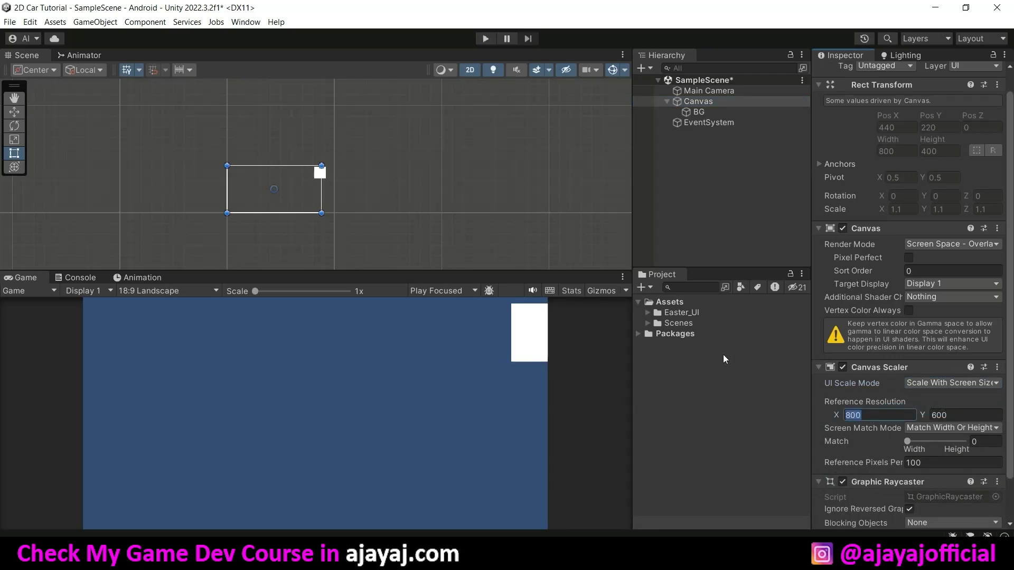
click(695, 222)
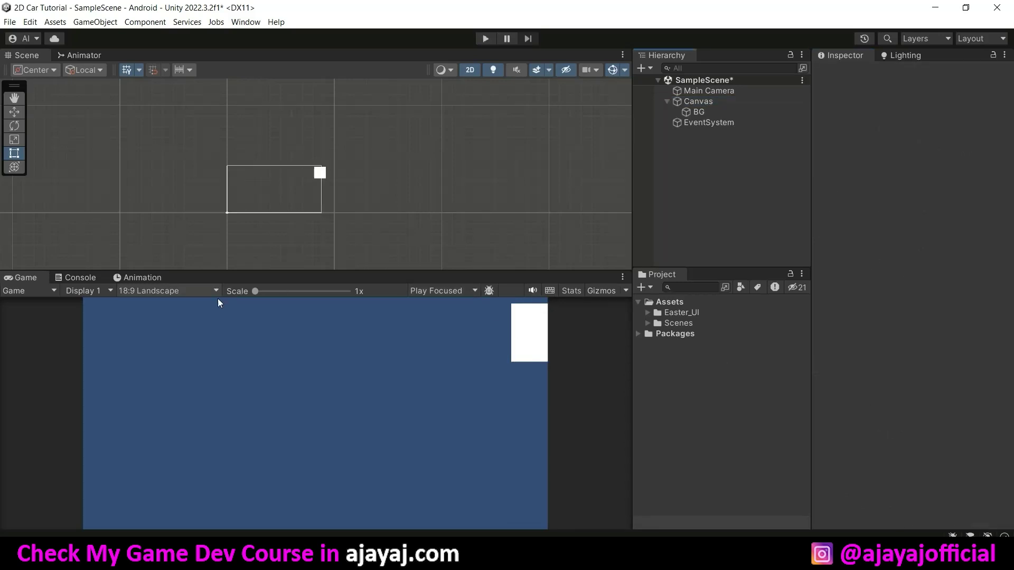
Preview the Game view at 1920x1080 Landscape
click(176, 290)
click(262, 379)
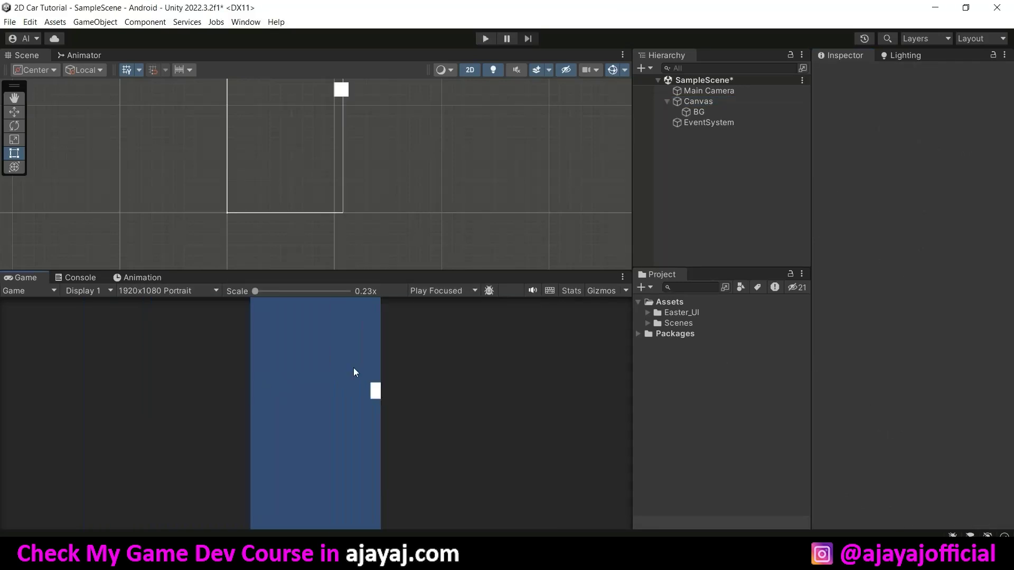
click(150, 291)
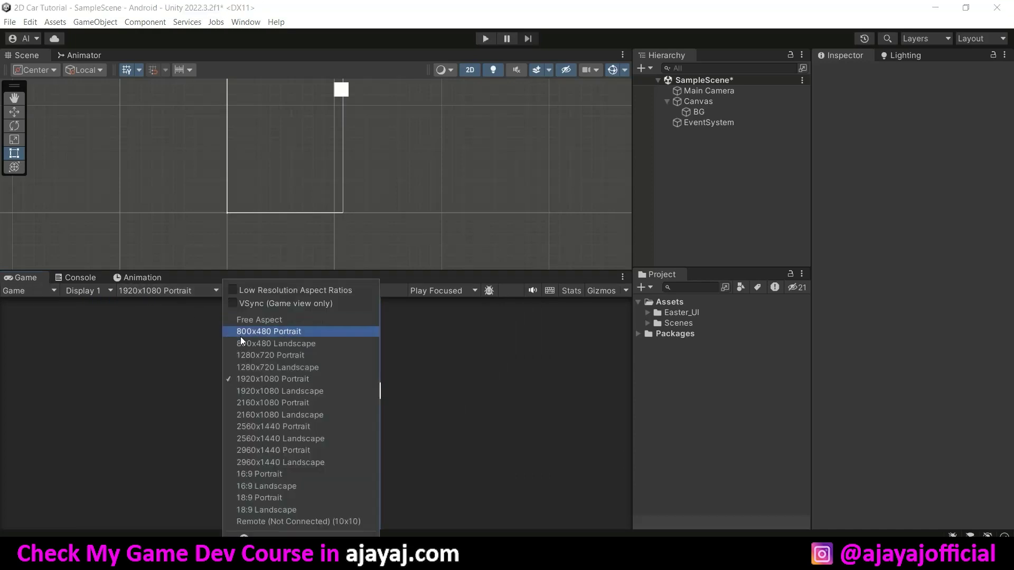
click(274, 391)
Give the Canvas Scaler a 1920 x 1080 reference resolution with Match 0.44
click(702, 101)
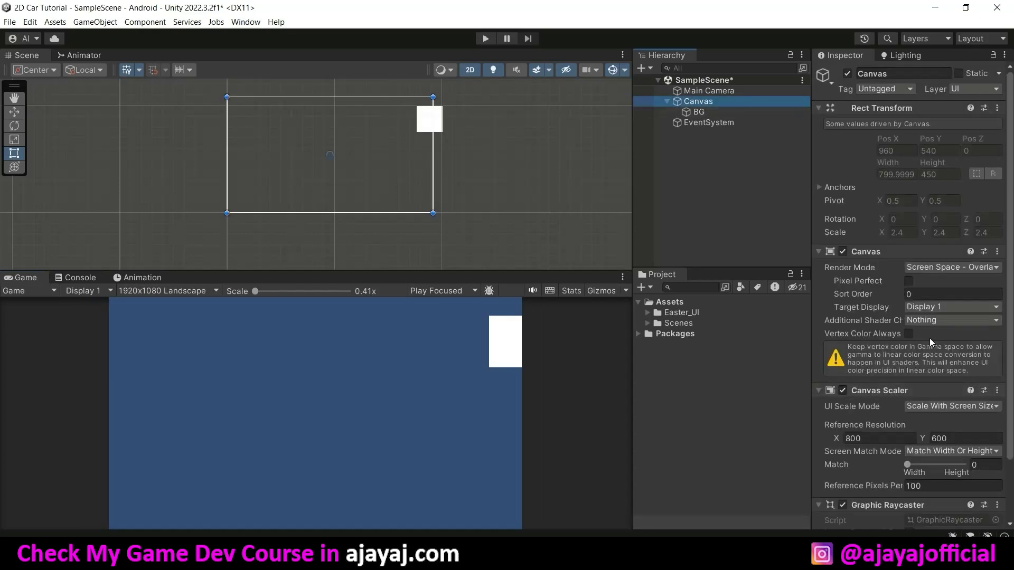
click(881, 436)
text(1950)
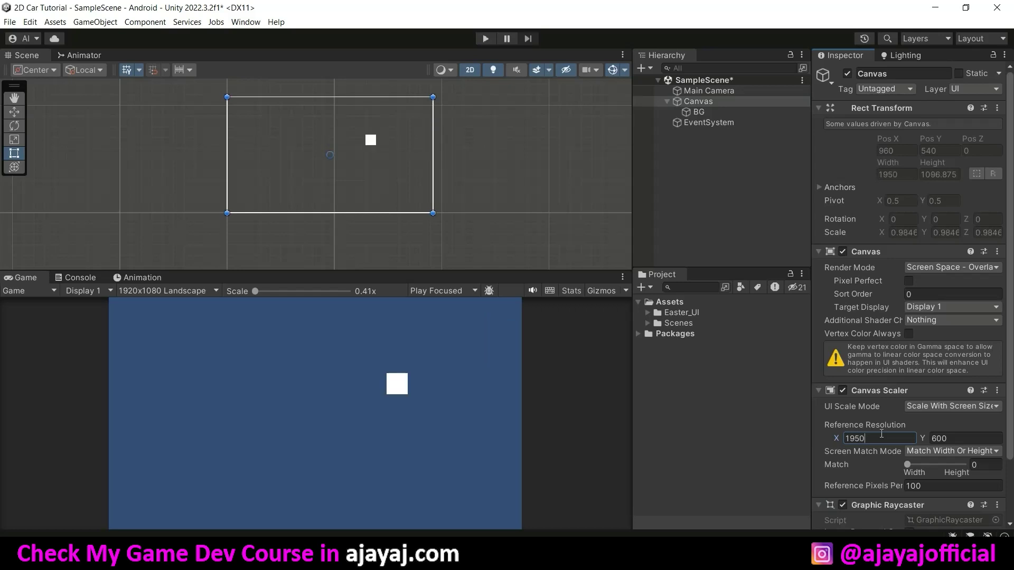
key(BackSpace)
key(BackSpace)
text(20)
click(981, 440)
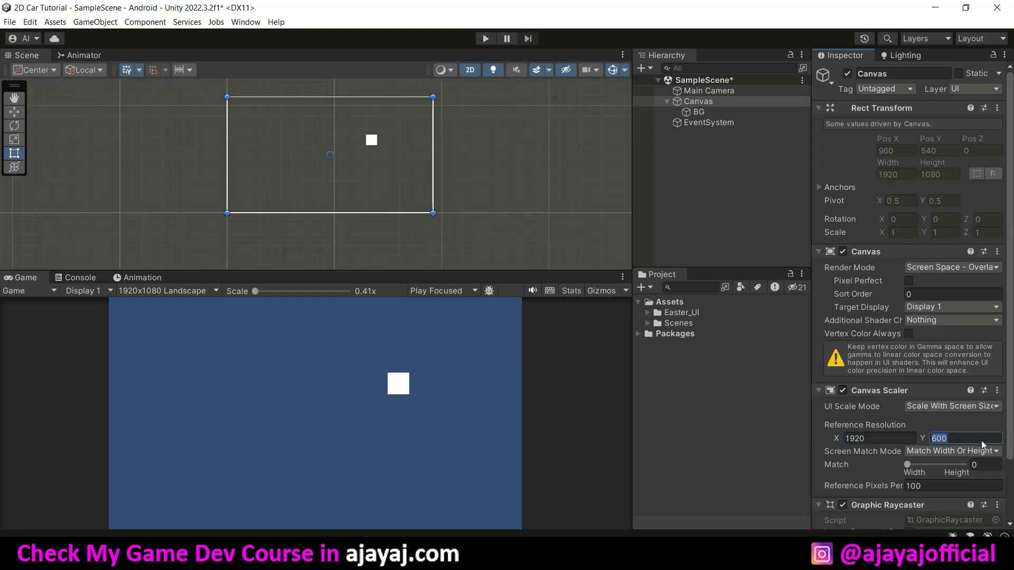
text(1080)
drag(909, 465, 949, 466)
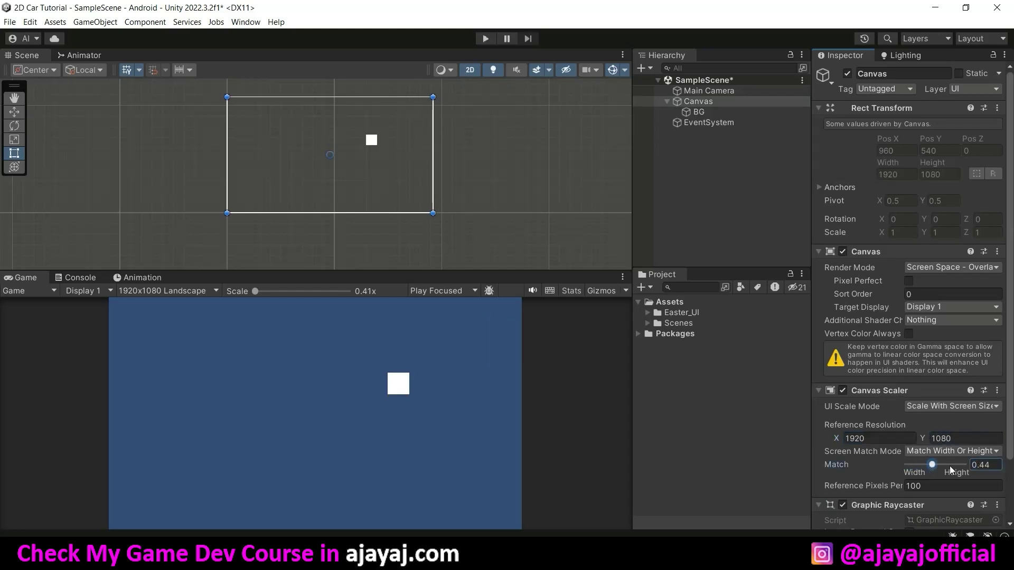
click(697, 112)
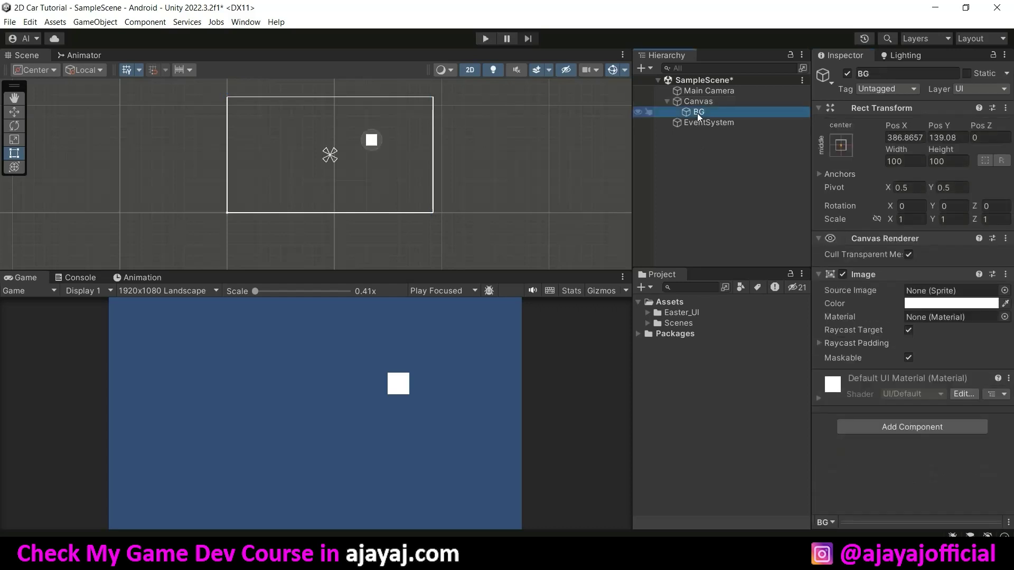
Anchor BG to stretch-stretch with Left, Top, Right and Bottom offsets all 0
click(839, 151)
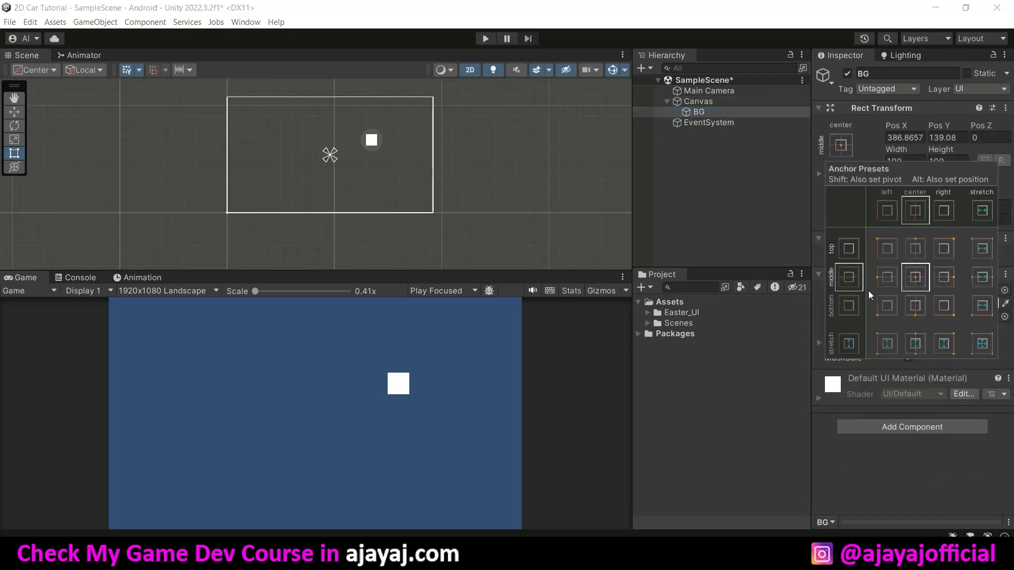
click(982, 344)
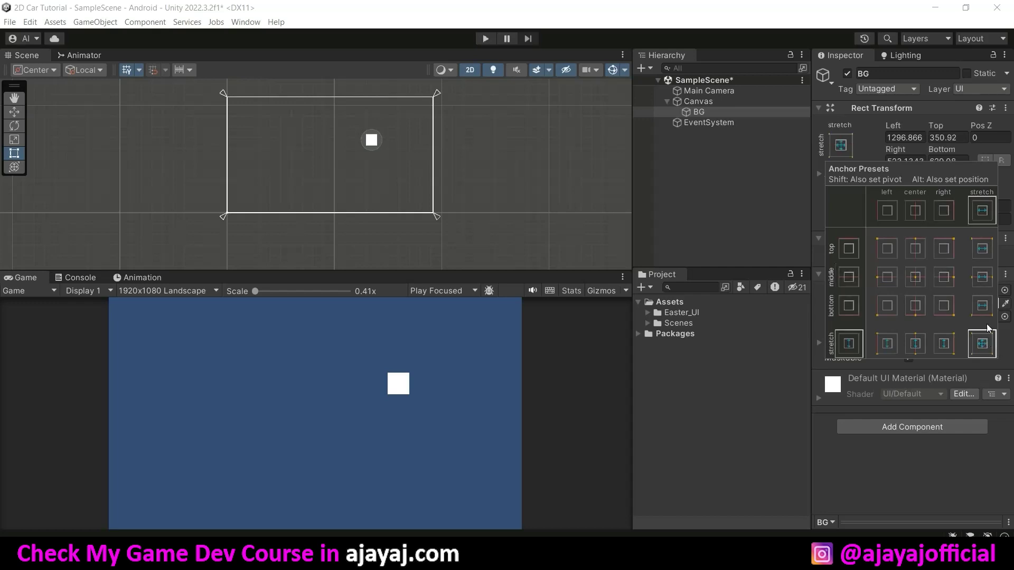
click(909, 140)
text(0)
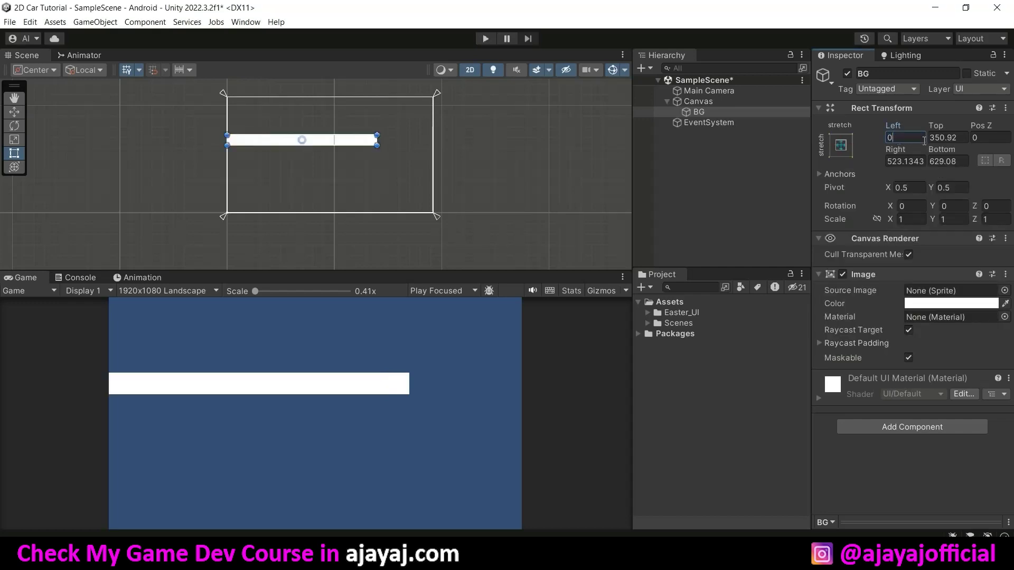
key(Tab)
text(0)
click(910, 161)
text(0)
click(934, 161)
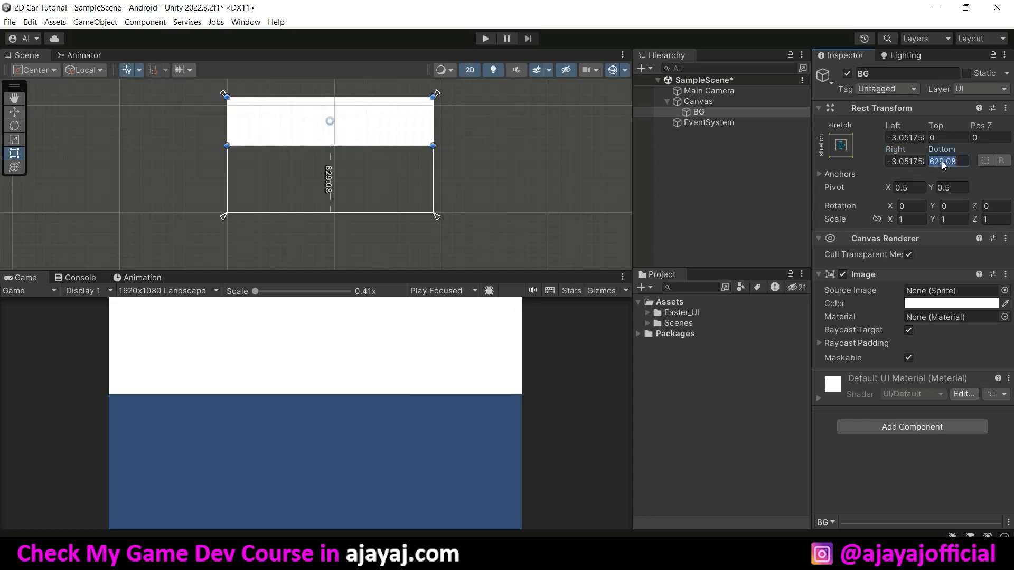
text(0)
click(910, 161)
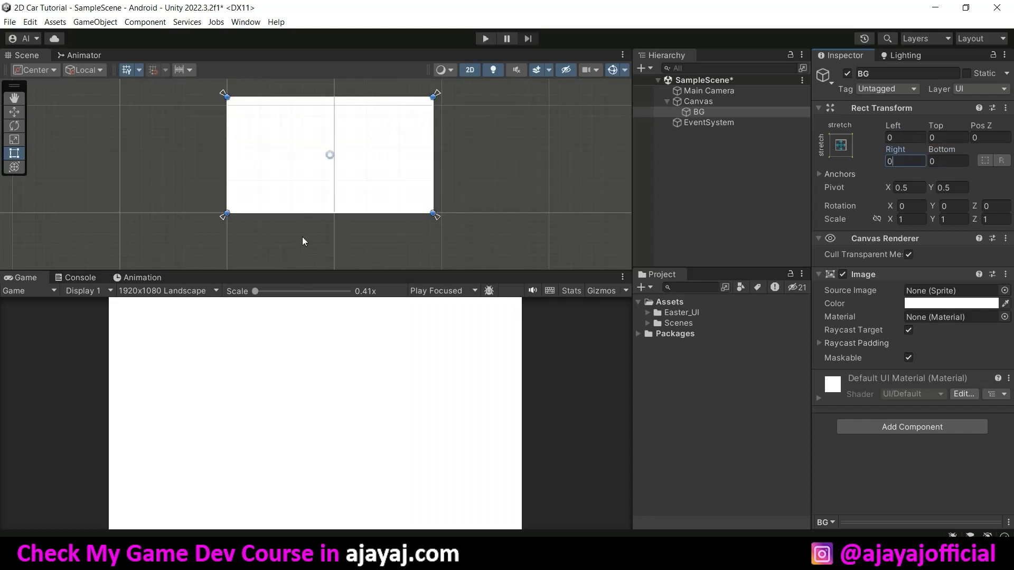
Test the Game view at 800x480, return to 1920x1080 Landscape, and expand Easter_UI
click(168, 291)
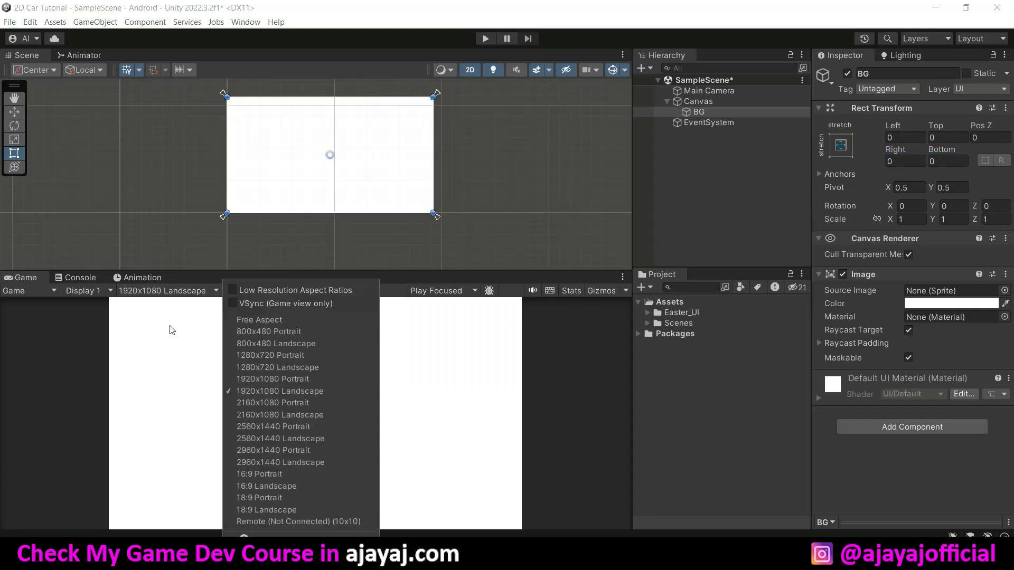
click(227, 340)
click(197, 290)
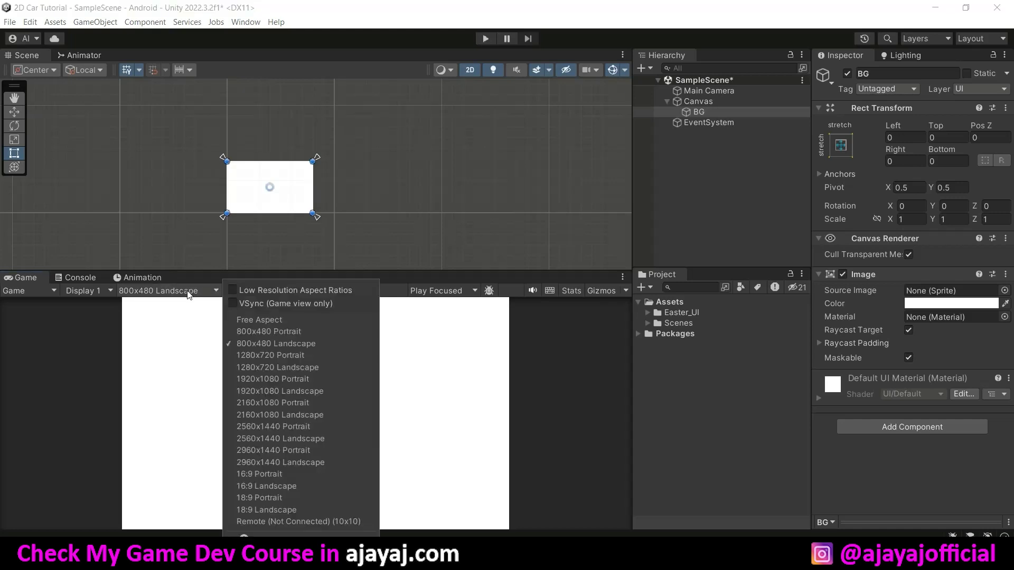
click(282, 389)
click(649, 314)
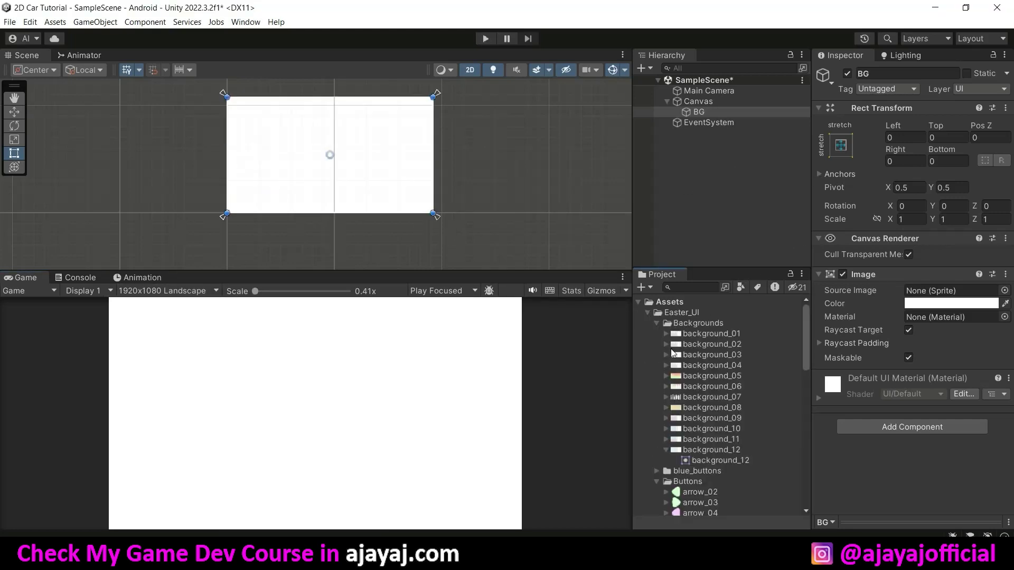
Use the background_12 sprite as BG's Source Image, then frame the Canvas
click(722, 453)
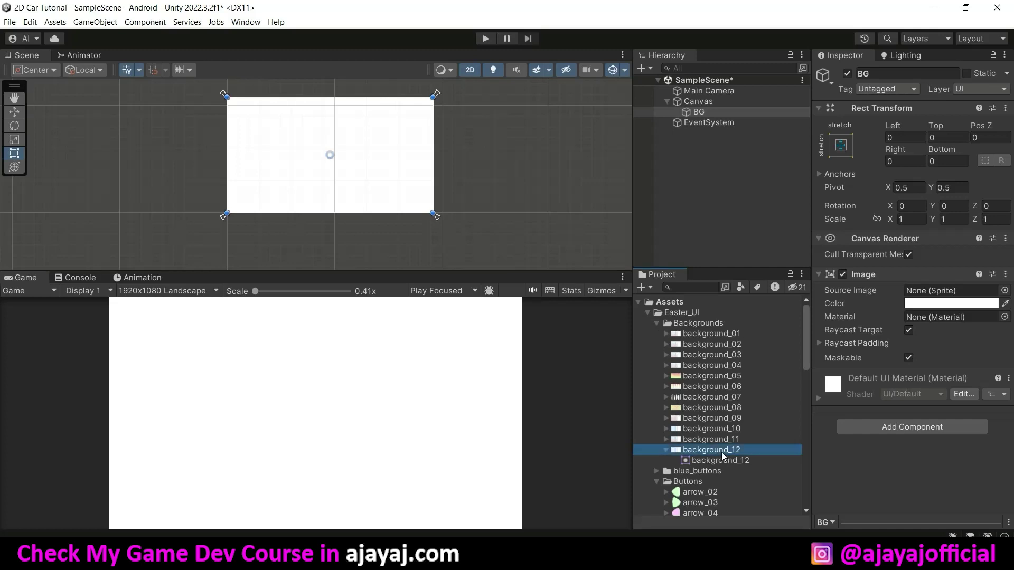
drag(745, 440, 932, 291)
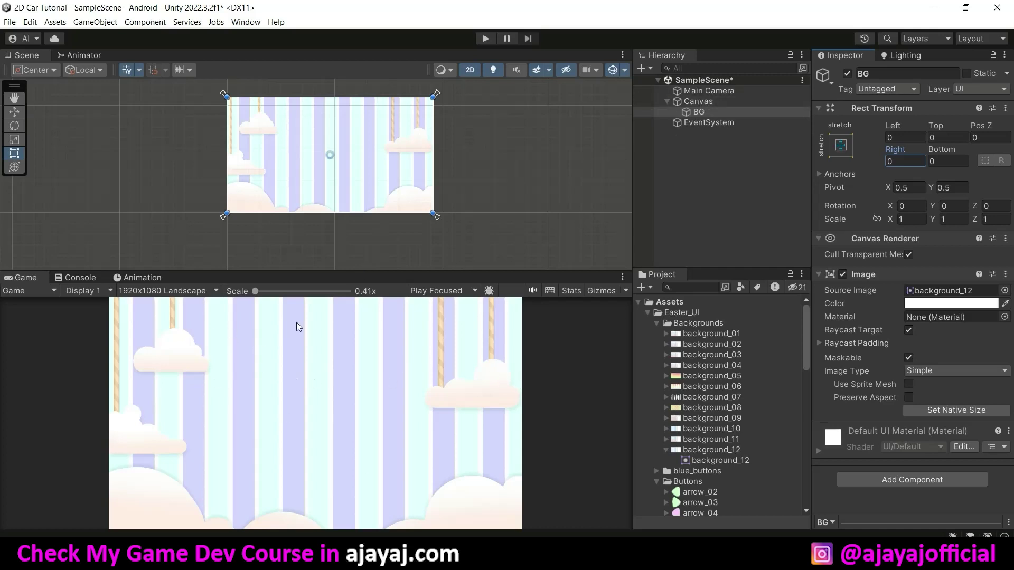
click(699, 102)
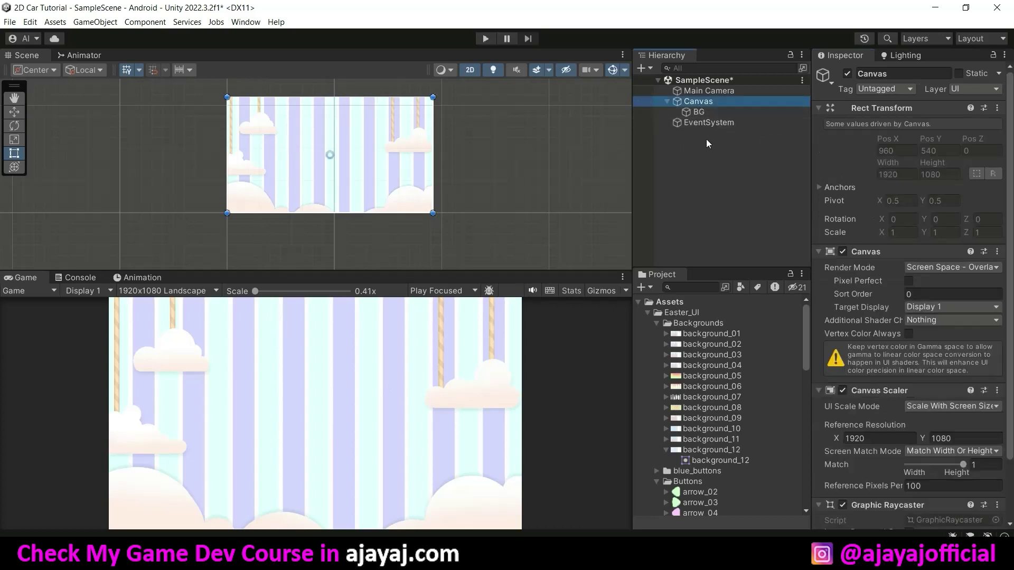
click(715, 110)
double_click(717, 102)
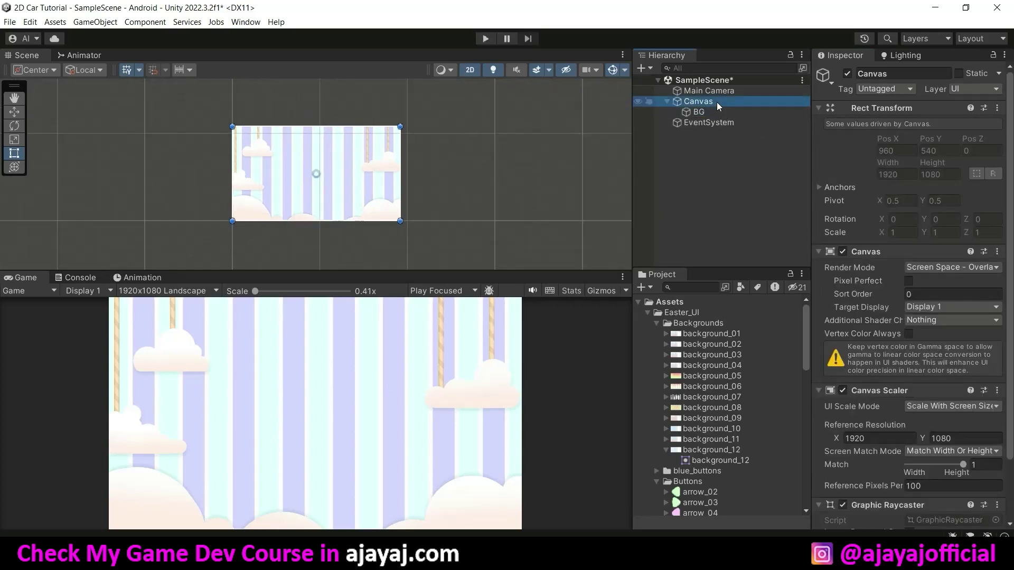
Add an Image under the Canvas showing the particl_01 sprite at its native size
right_click(717, 103)
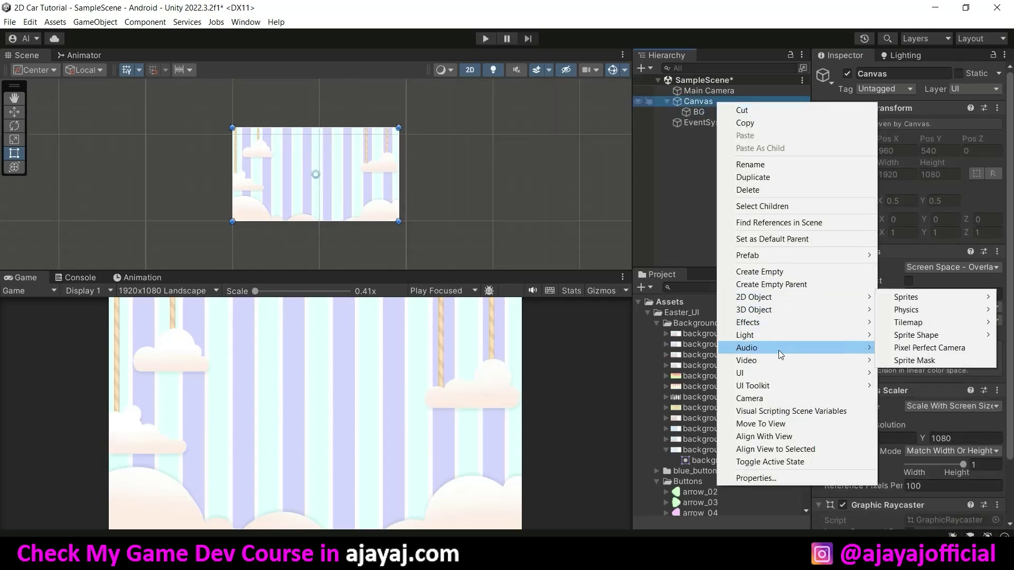
mouse_move(778, 379)
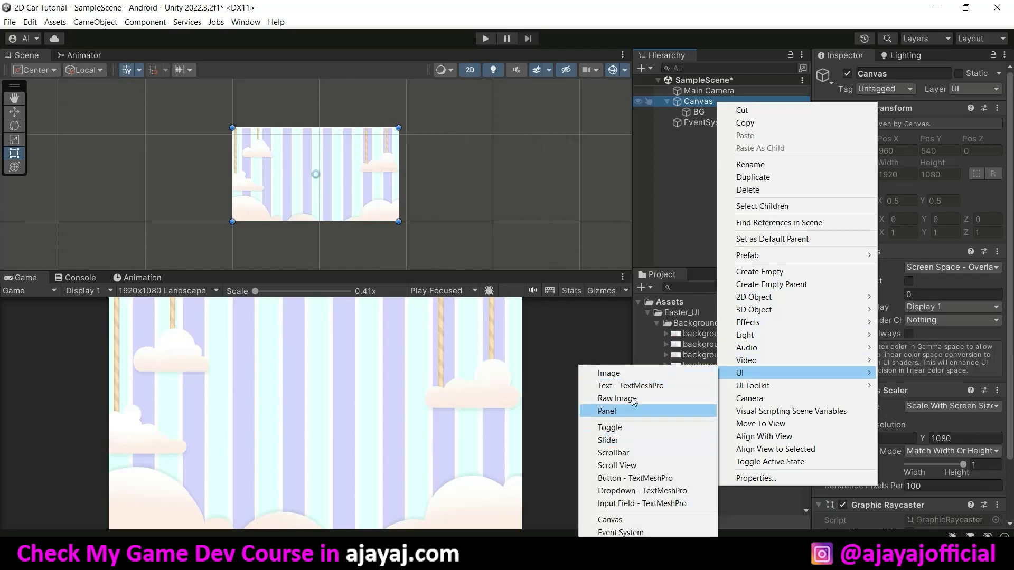
click(635, 379)
scroll(670, 344, down, 5)
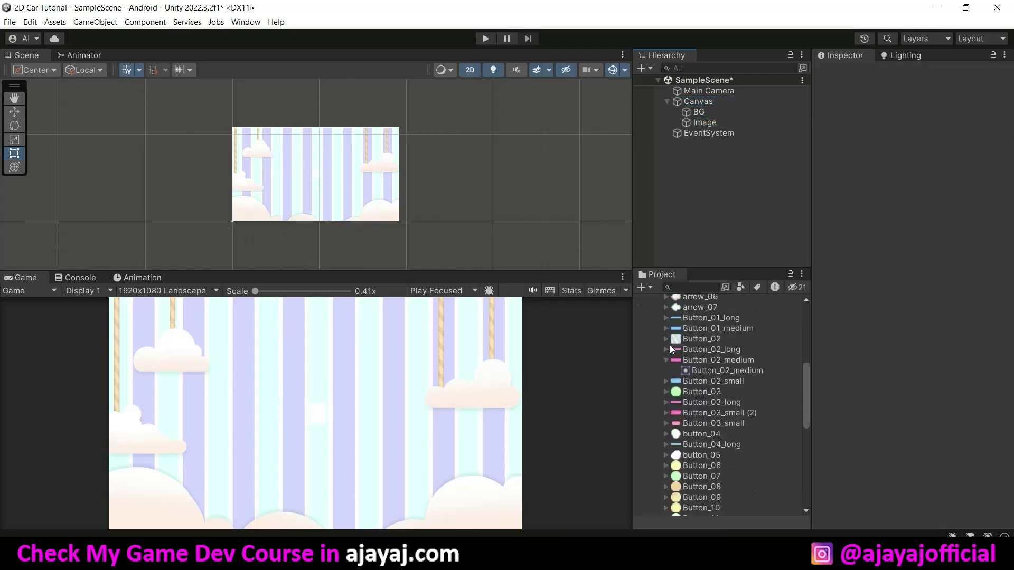
scroll(677, 353, down, 5)
scroll(677, 354, down, 3)
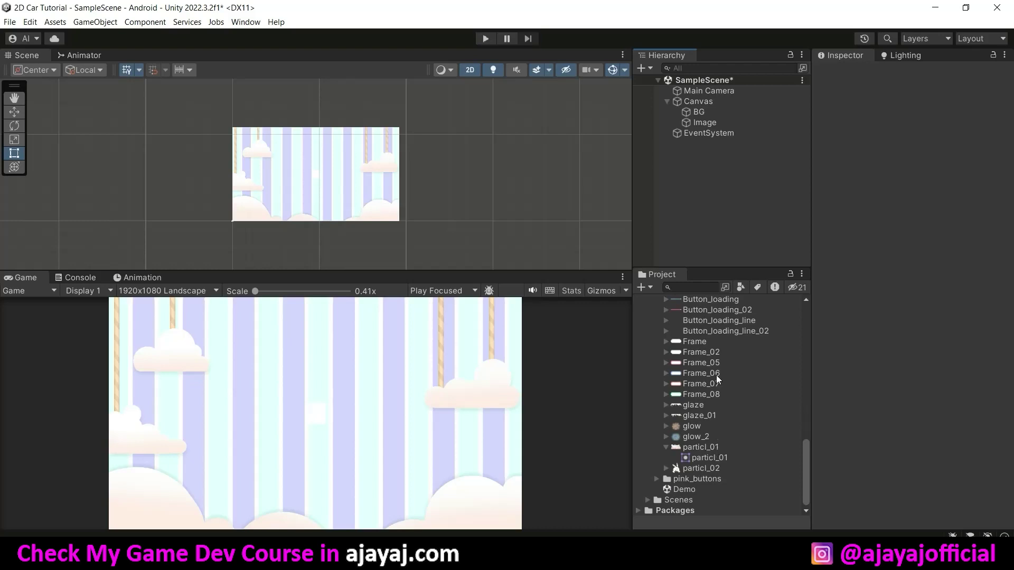
click(707, 122)
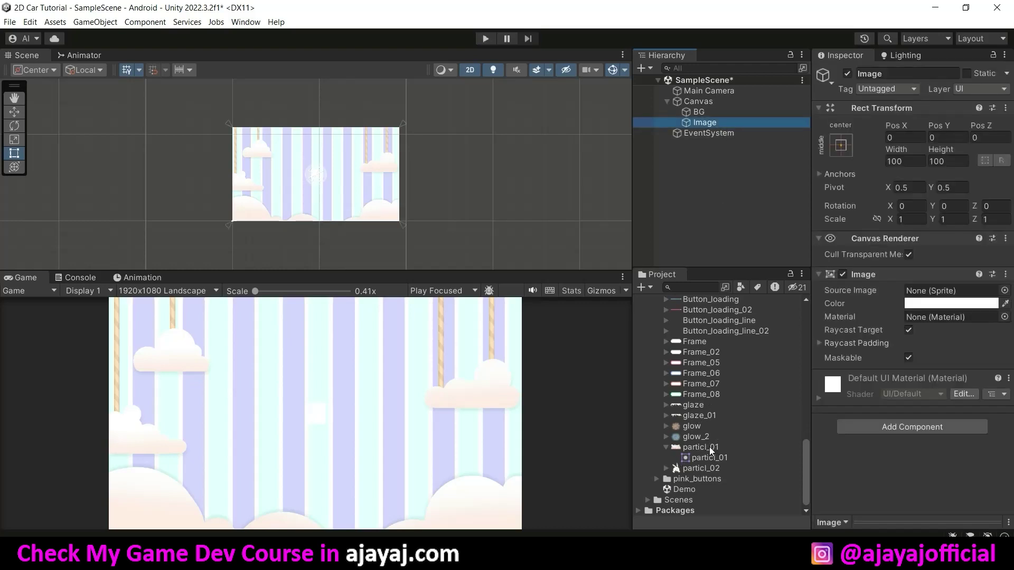
drag(711, 449, 903, 296)
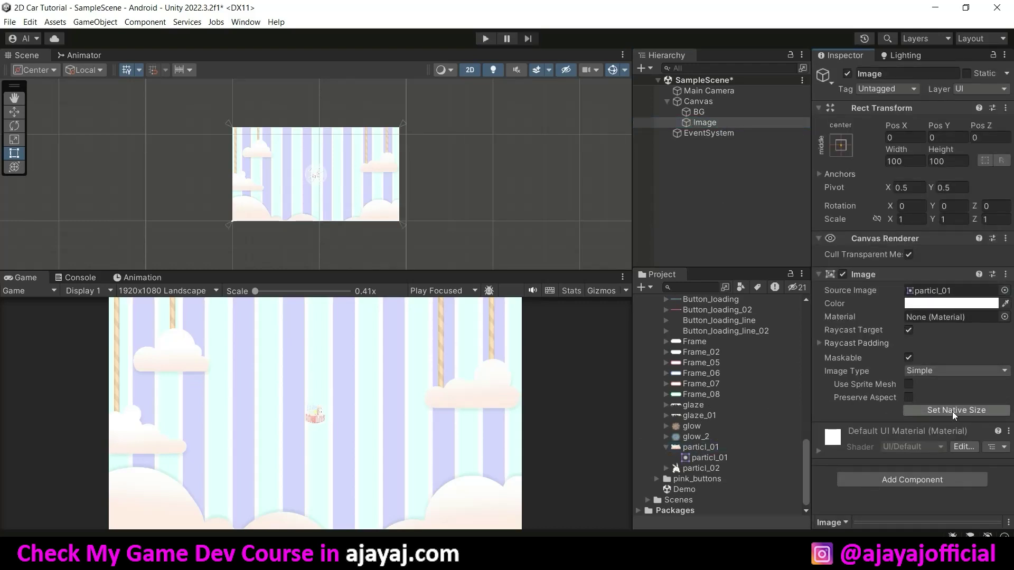
click(953, 412)
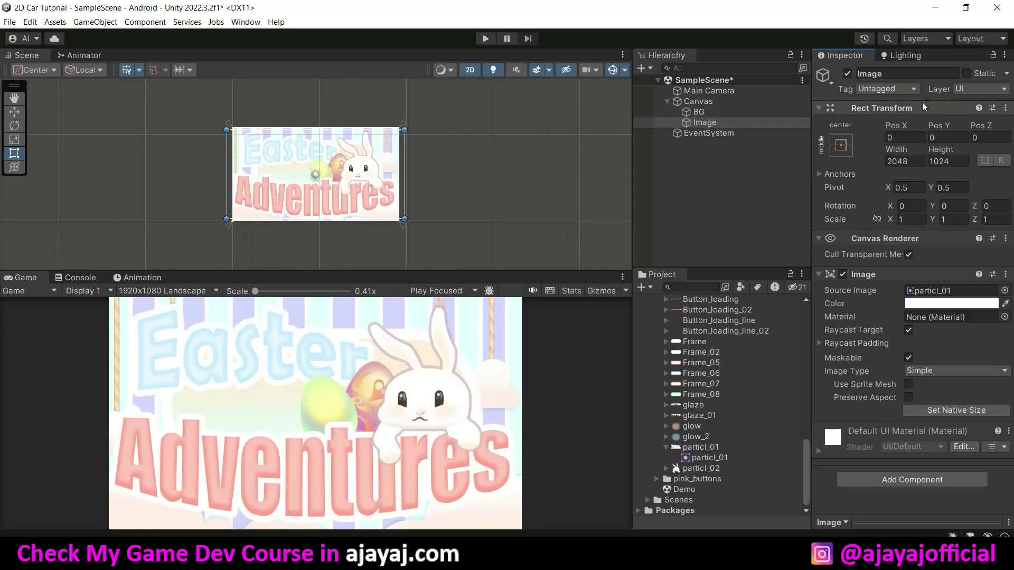
Rename the image Title and resize it to width 1024, height 512
click(898, 75)
text(Title)
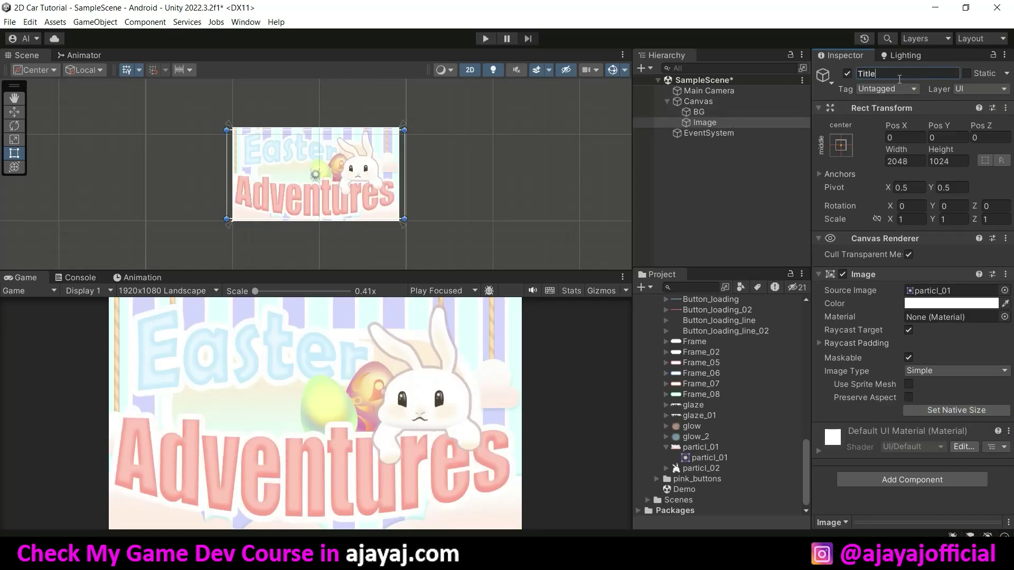
key(Return)
click(914, 163)
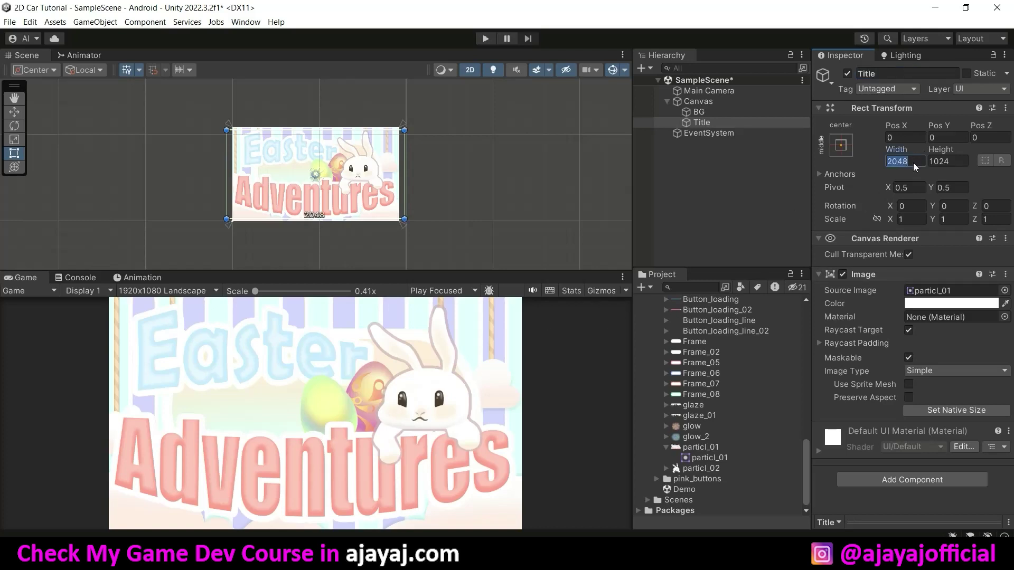
click(906, 162)
text(2)
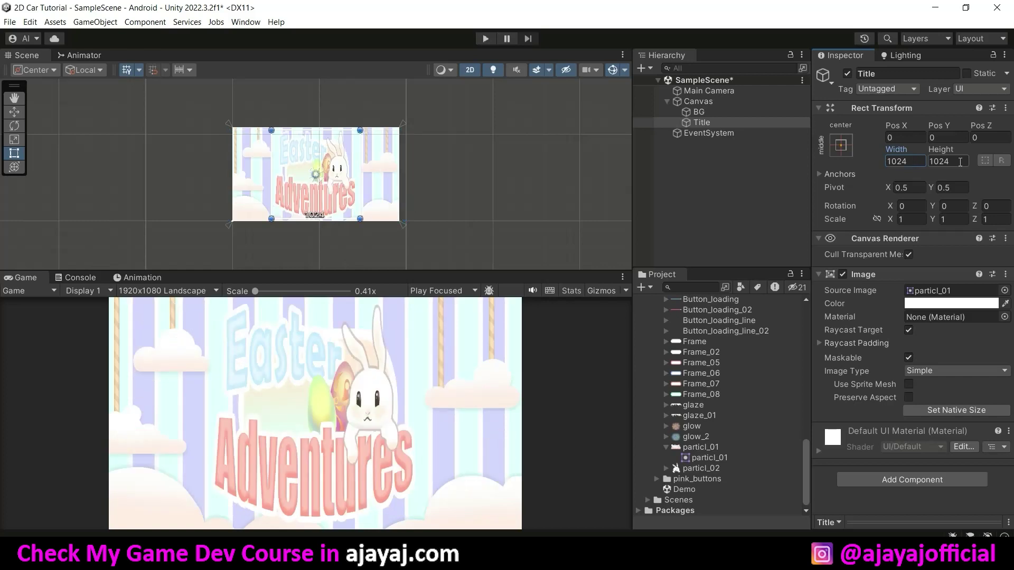
click(964, 159)
text(/2)
key(Return)
click(884, 177)
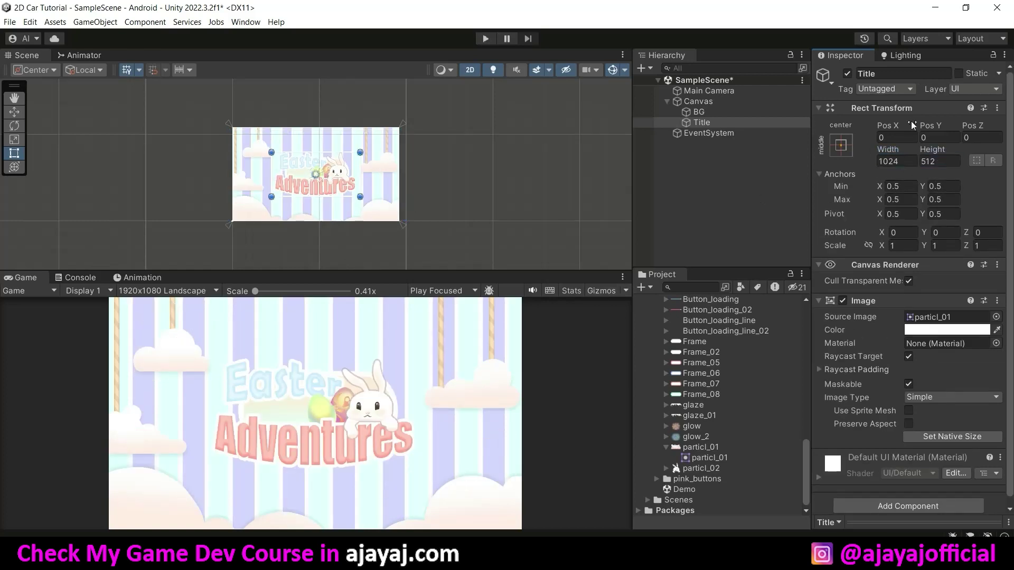
Raise Title to Pos Y 256 and add a legacy Play button using Button_01_medium at native size
text(256)
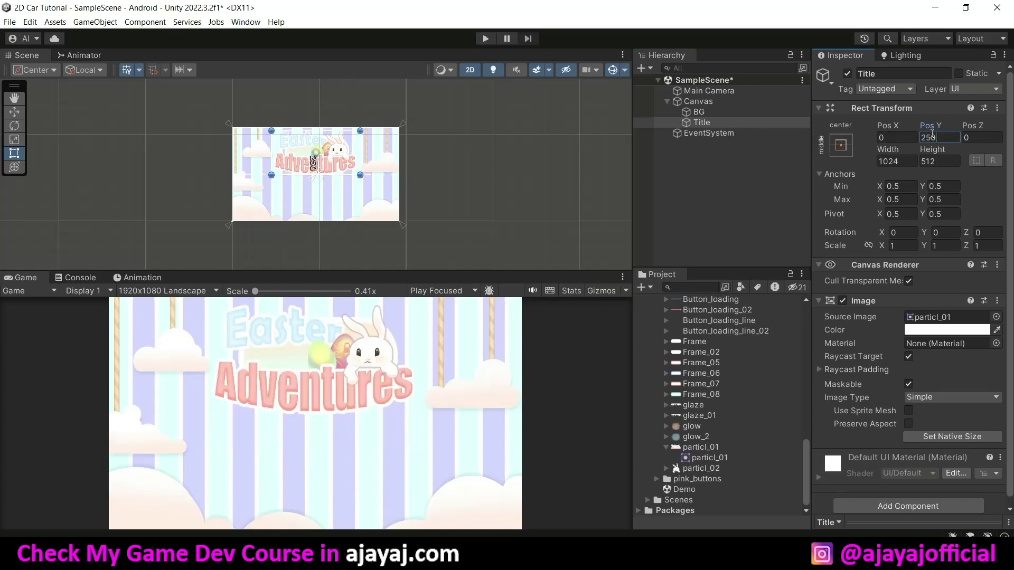
right_click(721, 101)
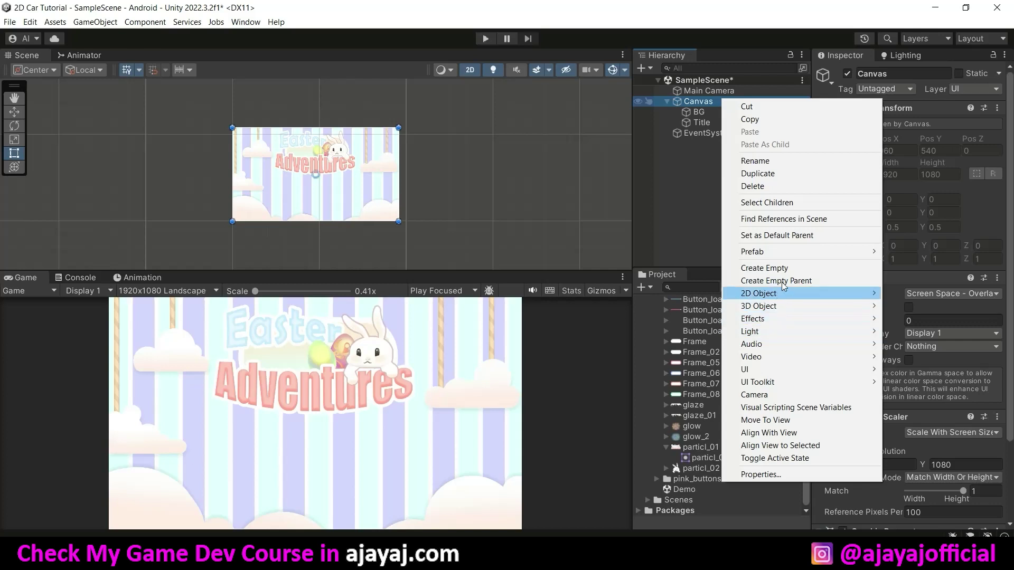
mouse_move(780, 368)
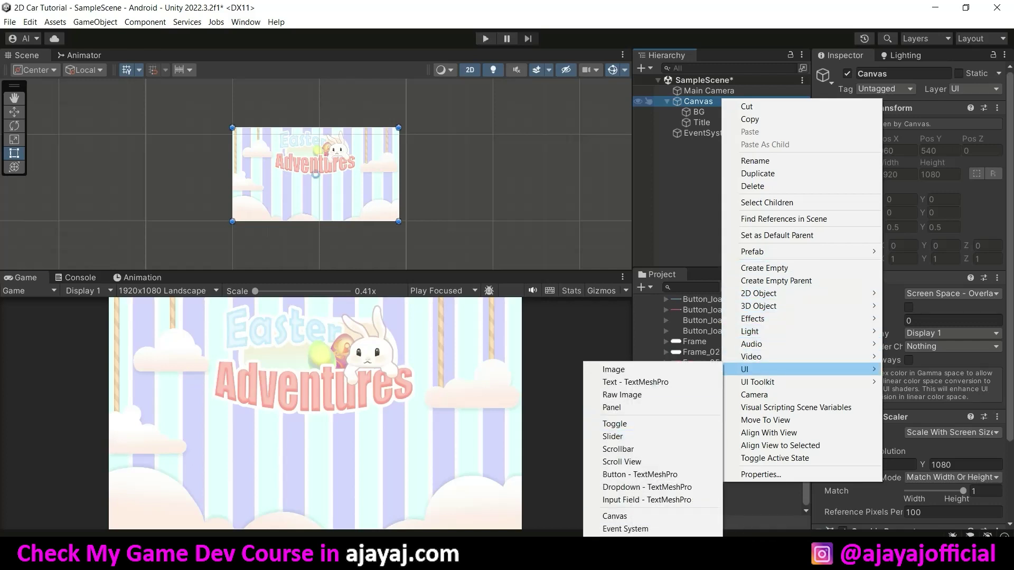
click(750, 519)
text(Play)
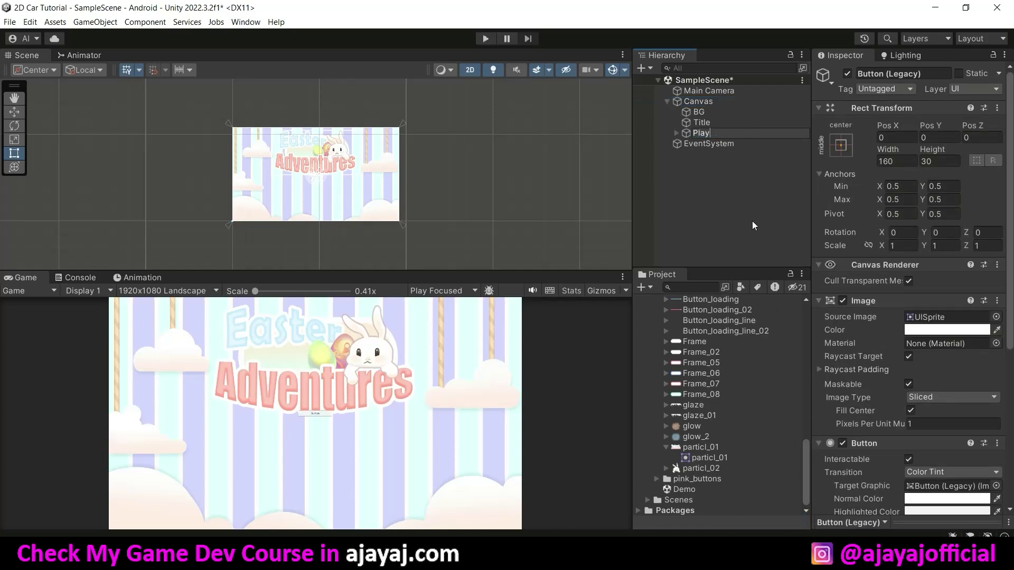
key(Return)
scroll(746, 391, up, 5)
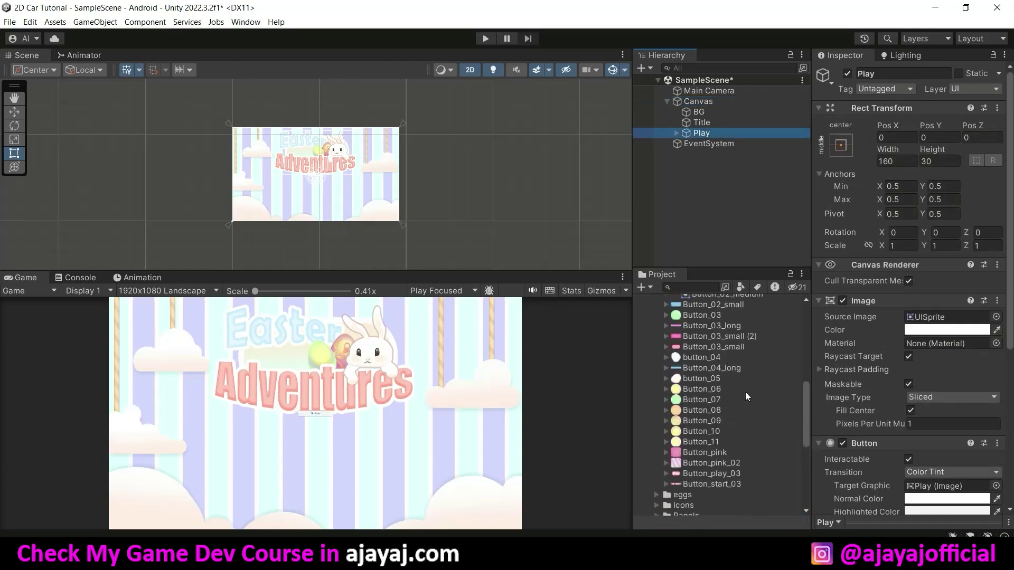
scroll(739, 391, up, 10)
scroll(702, 446, down, 3)
scroll(694, 391, down, 2)
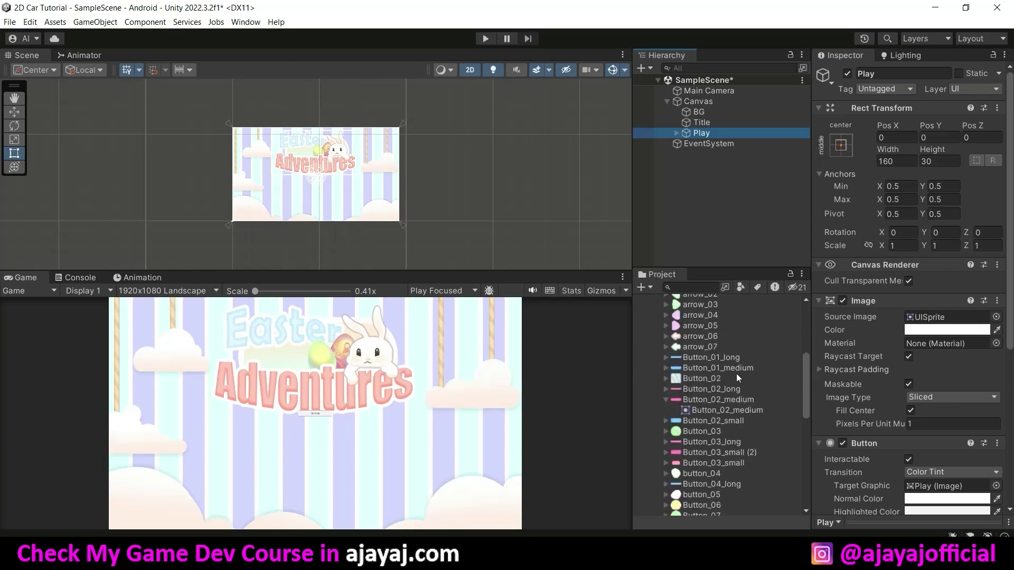
drag(740, 373, 947, 317)
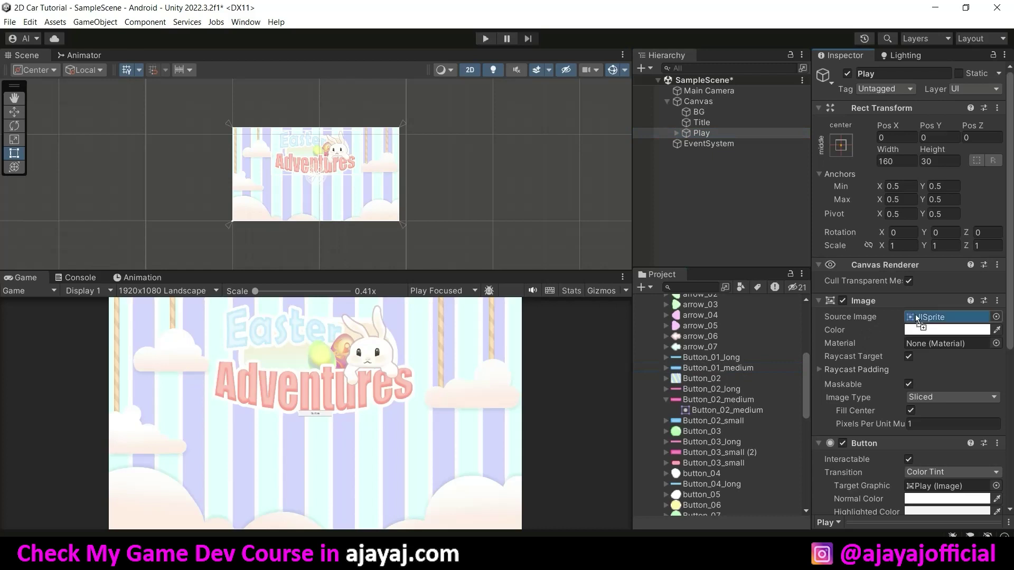
click(959, 437)
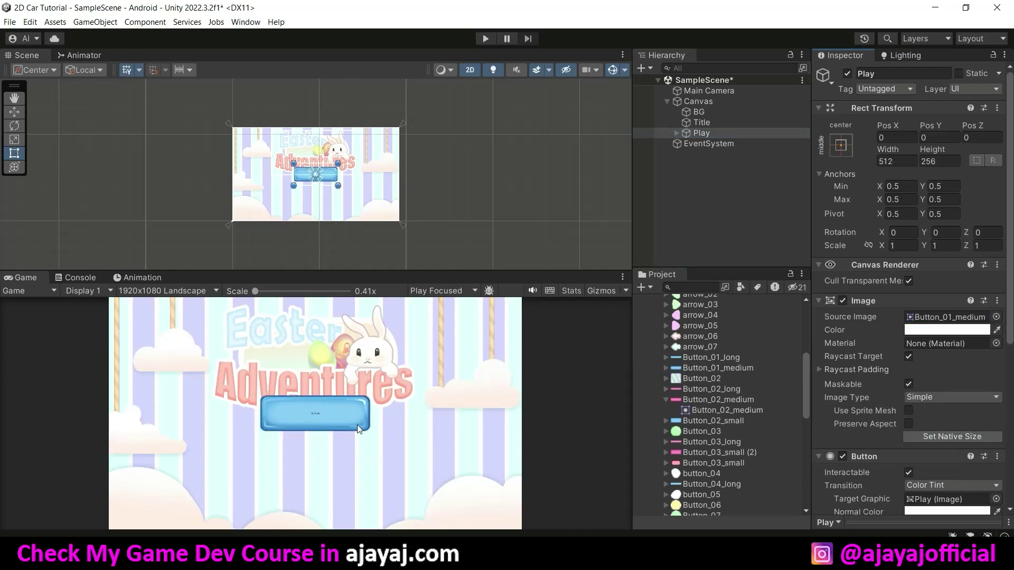
Set the Play label's horizontal and vertical overflow to Overflow
click(676, 133)
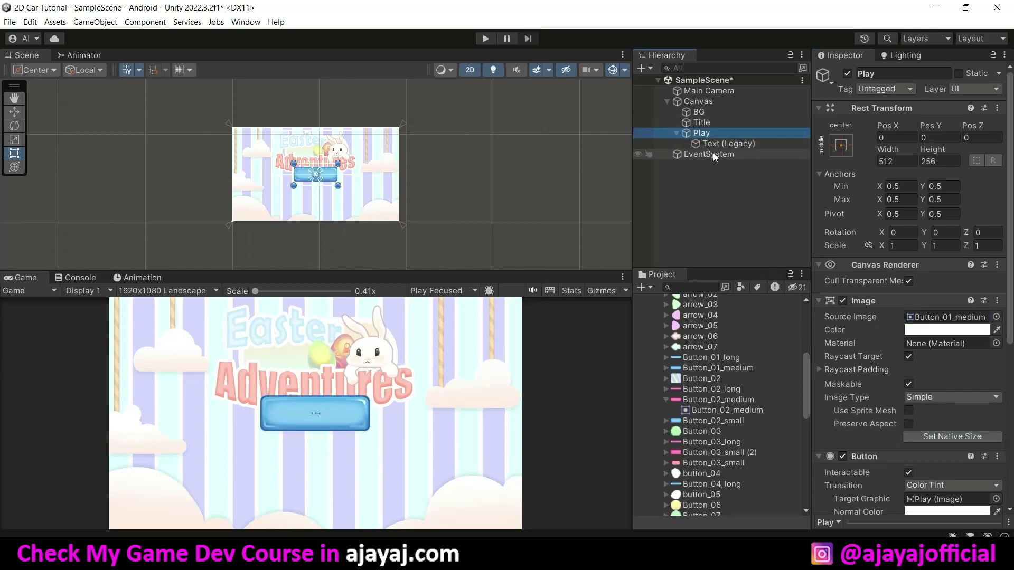
click(728, 144)
scroll(931, 386, down, 2)
scroll(931, 386, down, 3)
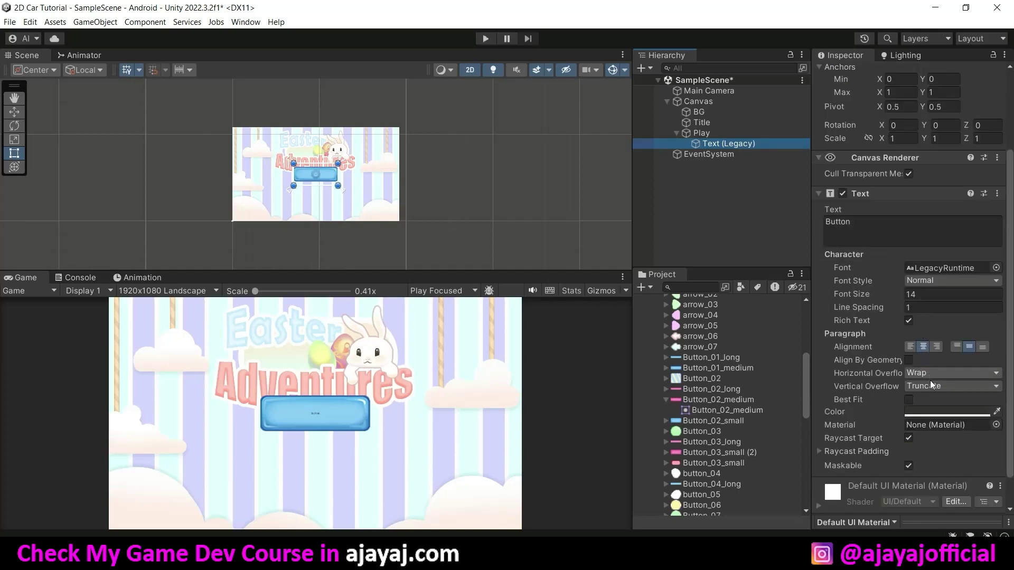
click(931, 389)
click(951, 414)
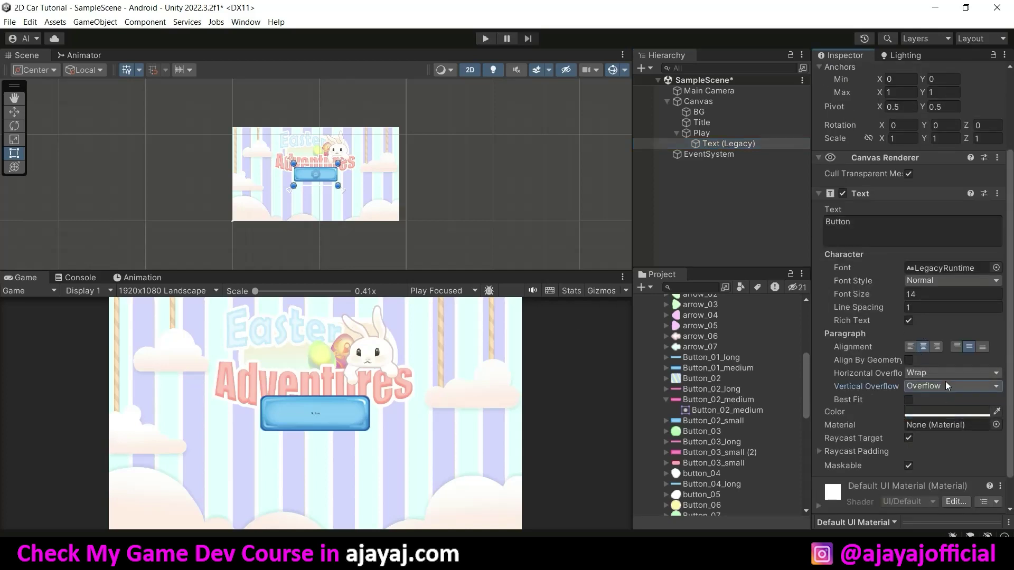
click(931, 374)
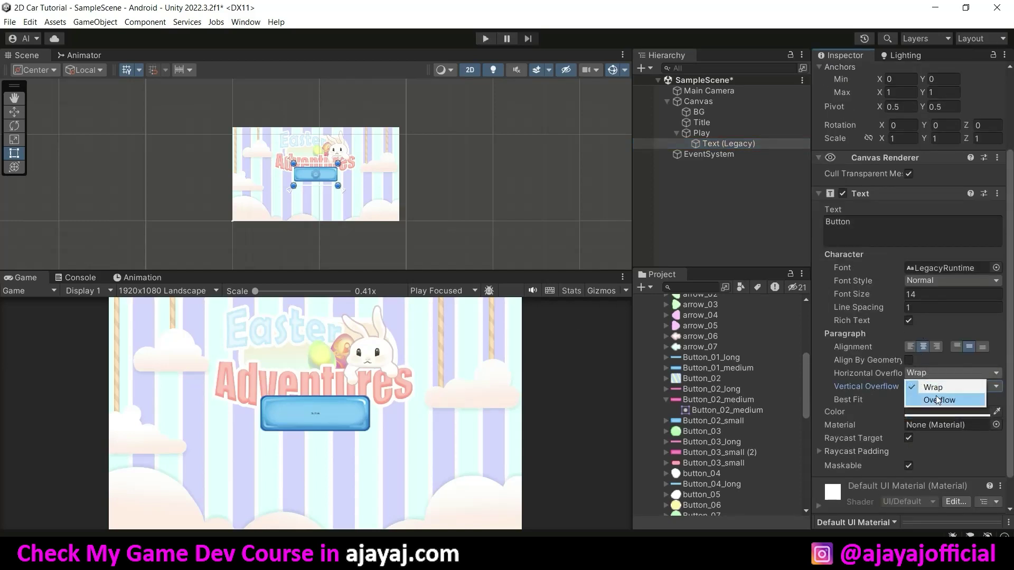
click(940, 399)
Make the label bold, size 75, white, reading PLAY
click(930, 295)
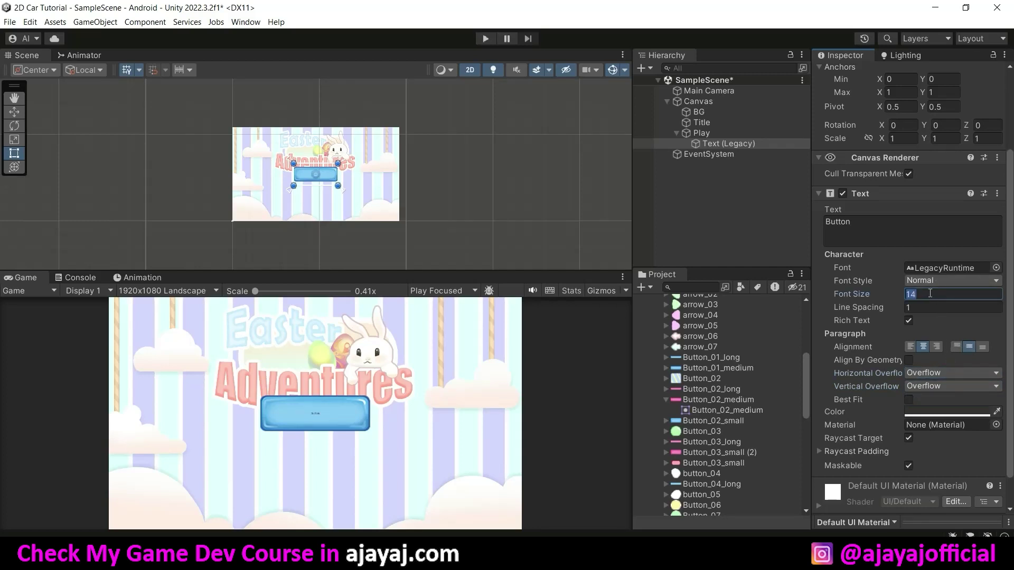
text(75)
click(930, 281)
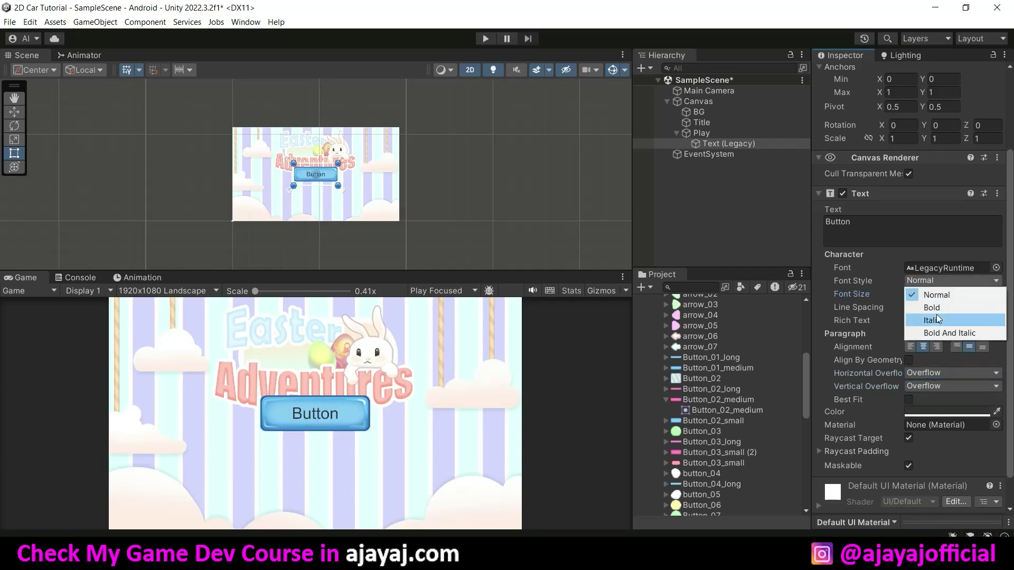
click(937, 308)
click(955, 416)
click(904, 305)
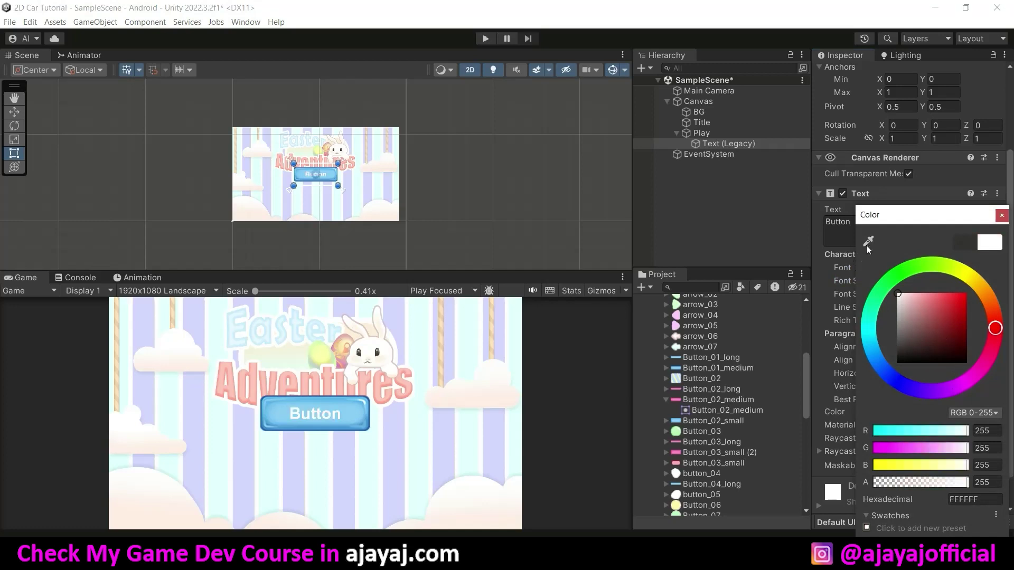
click(998, 217)
click(905, 229)
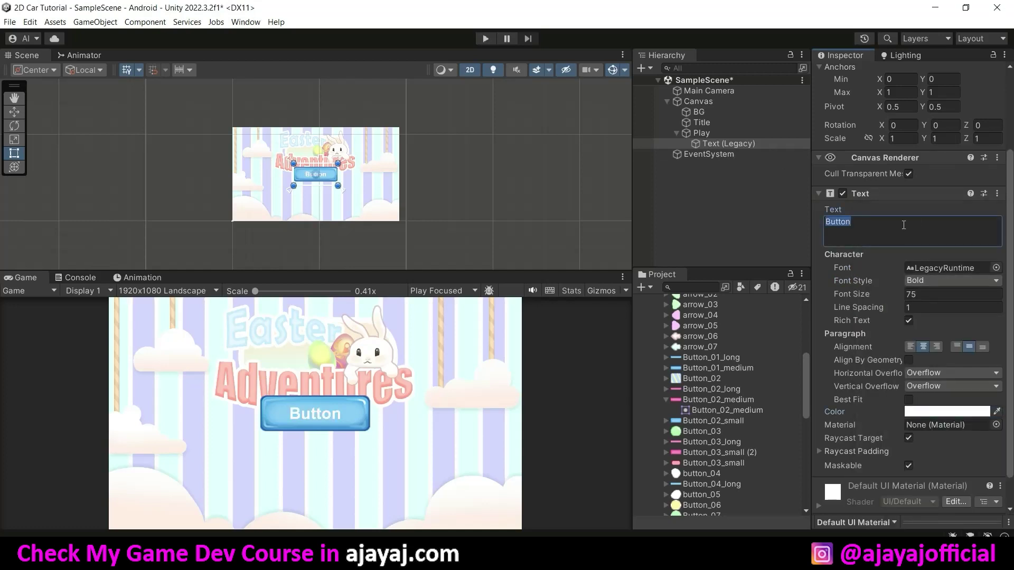
text(PLAY)
key(Return)
Move the Play button down to Pos Y -150
click(702, 133)
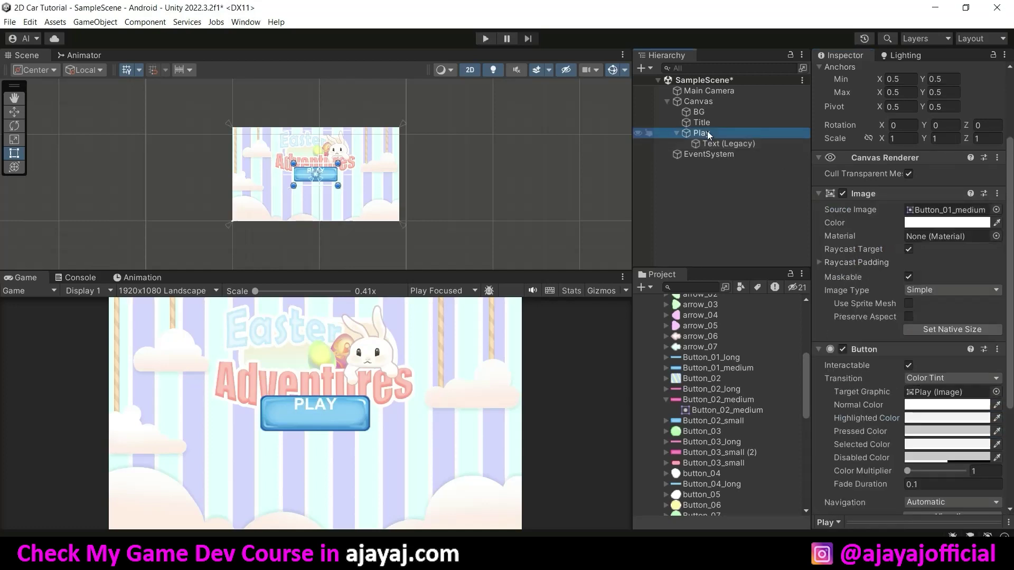
scroll(934, 138, up, 3)
click(934, 138)
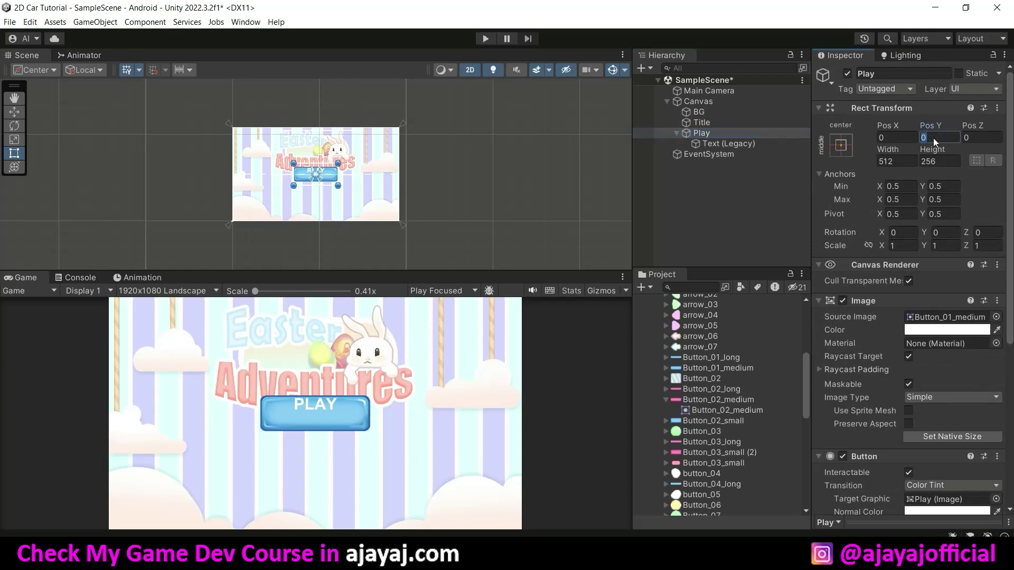
text(-15)
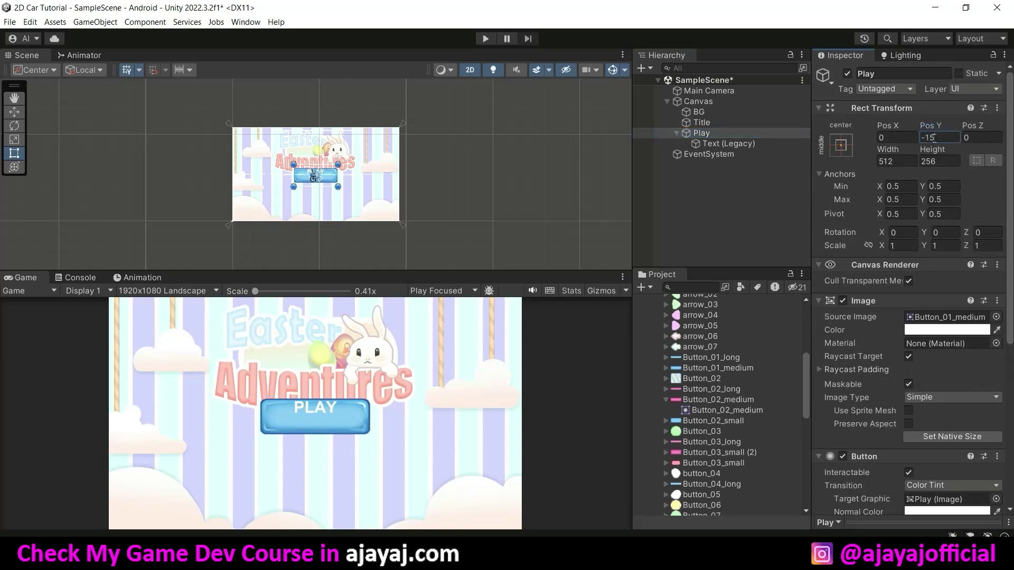
text(0)
Remove the extra blank line after PLAY in the label text
click(728, 144)
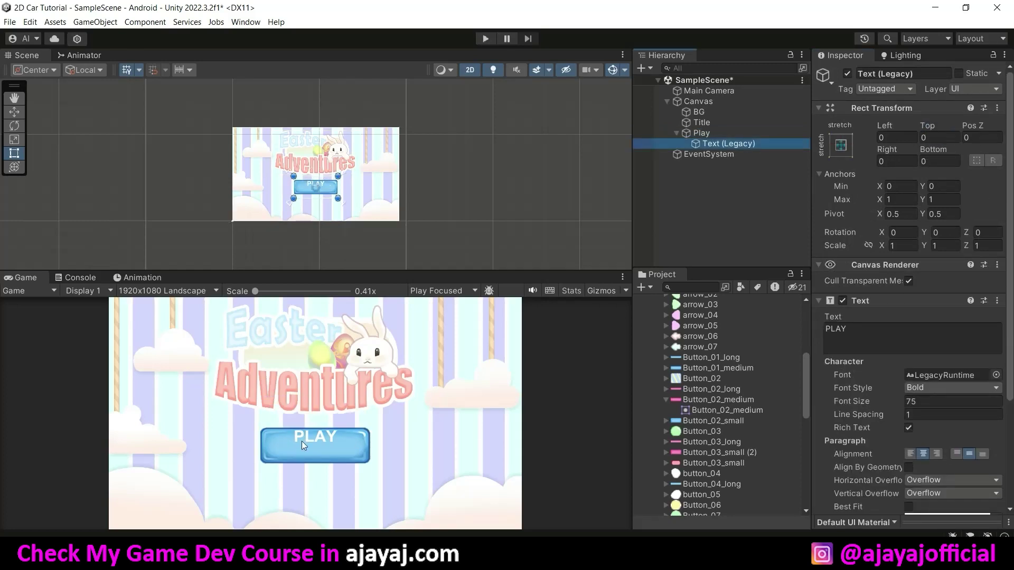
scroll(970, 432, down, 3)
click(877, 273)
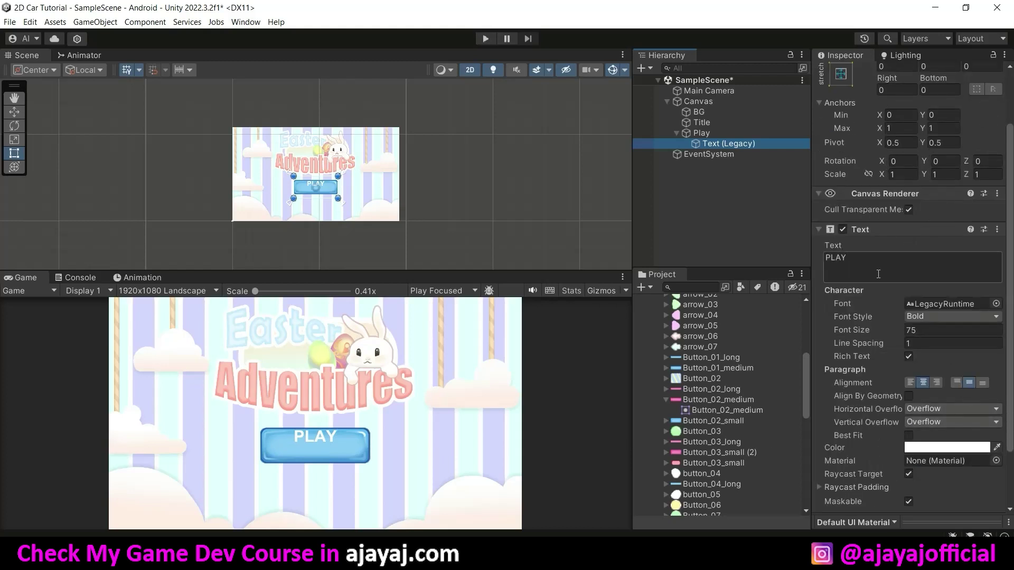
click(876, 274)
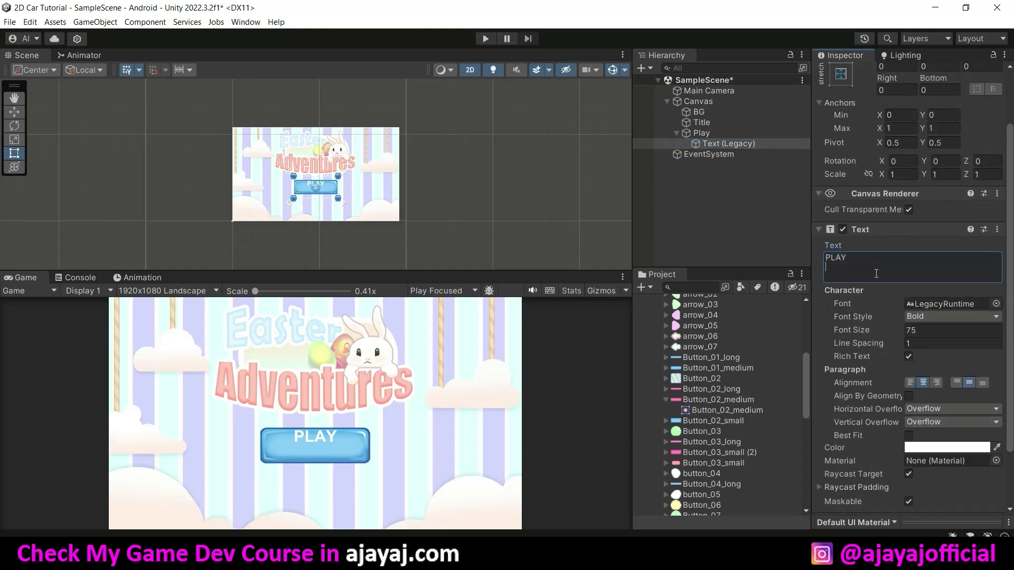
key(BackSpace)
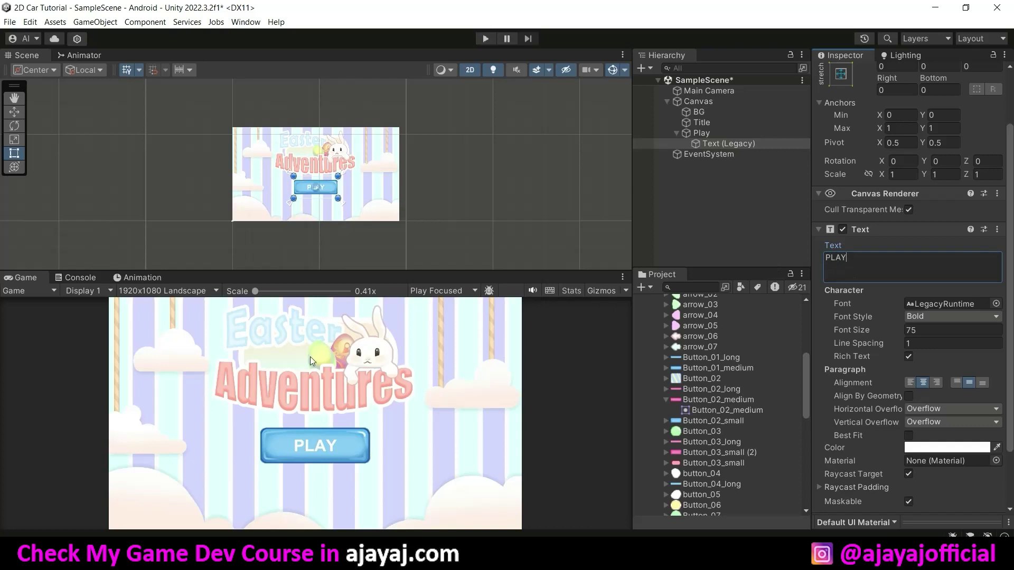
Duplicate the Play button, rename the copy Quit, and change its label to QUIT
click(724, 138)
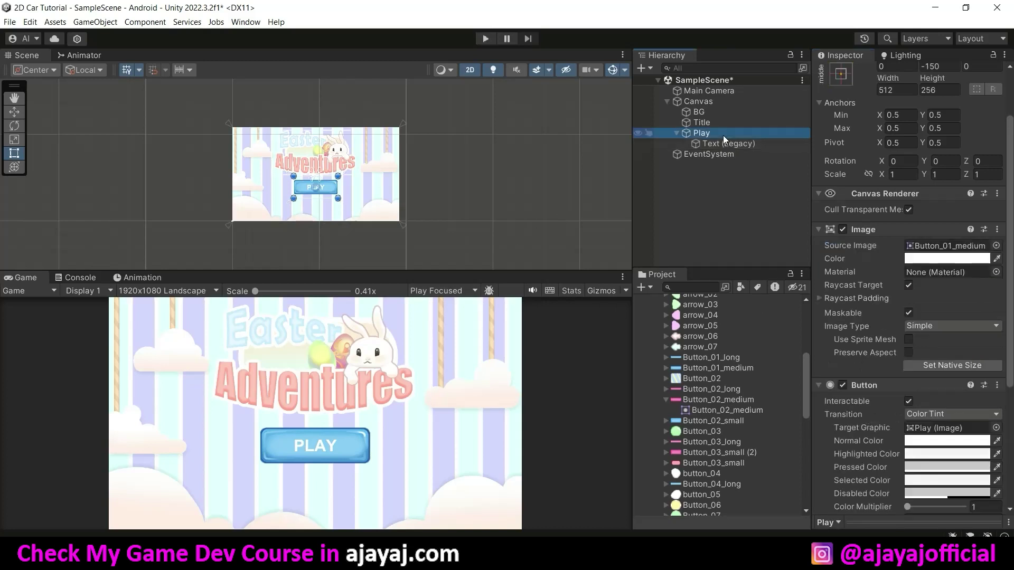
key(ctrl+d)
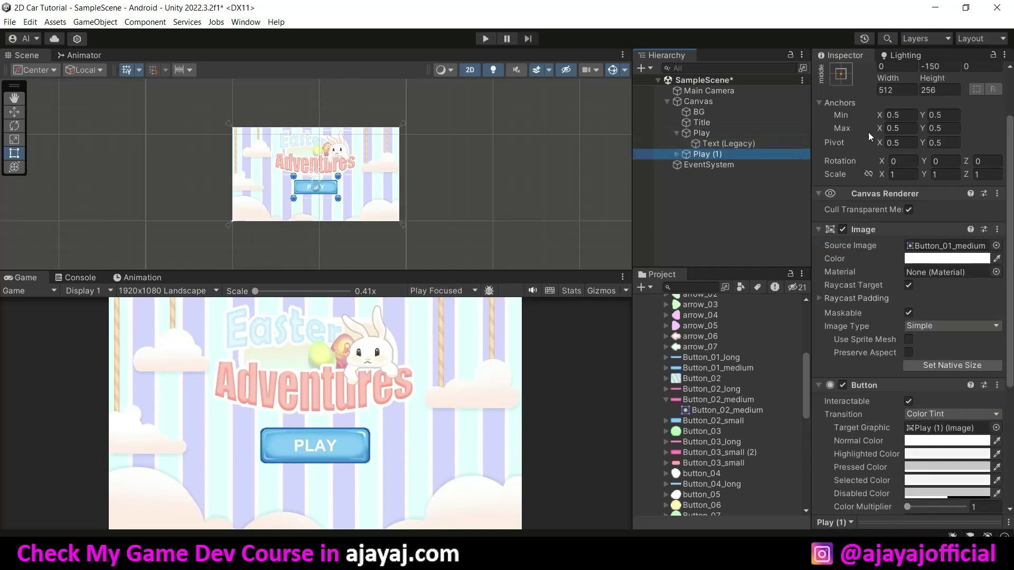
click(887, 78)
text(AUi)
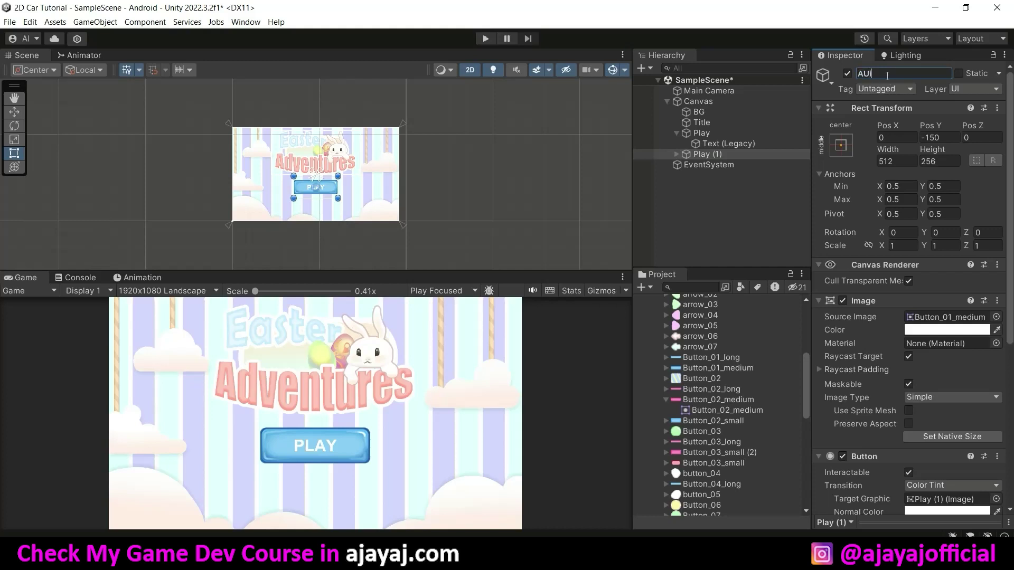
text(Quit)
key(Return)
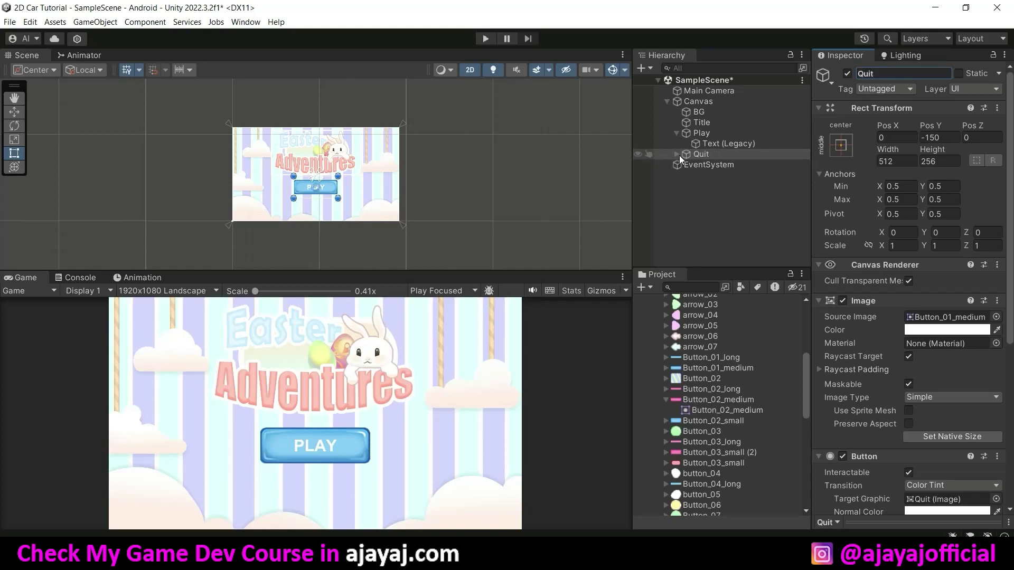
click(676, 154)
click(729, 165)
click(872, 340)
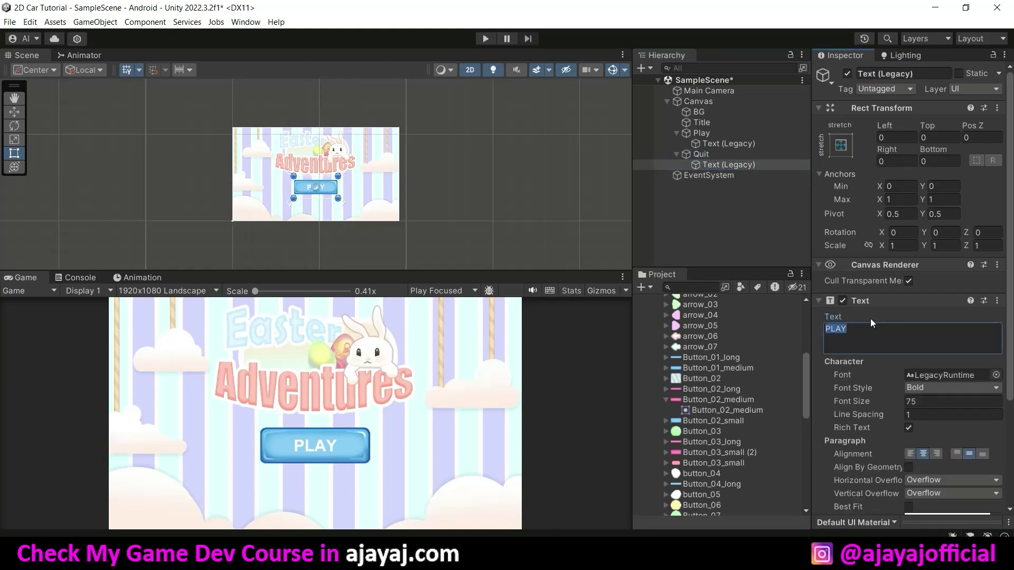
text(QUIT)
Place the Quit button at Pos Y -400 and collapse the Play and Quit entries
click(701, 153)
click(940, 138)
text(-)
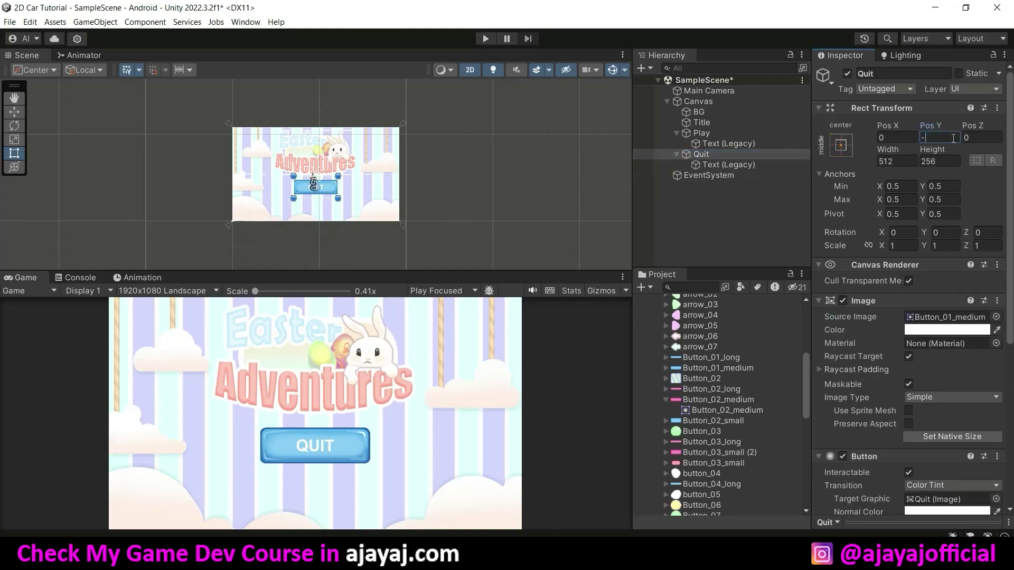
text(400)
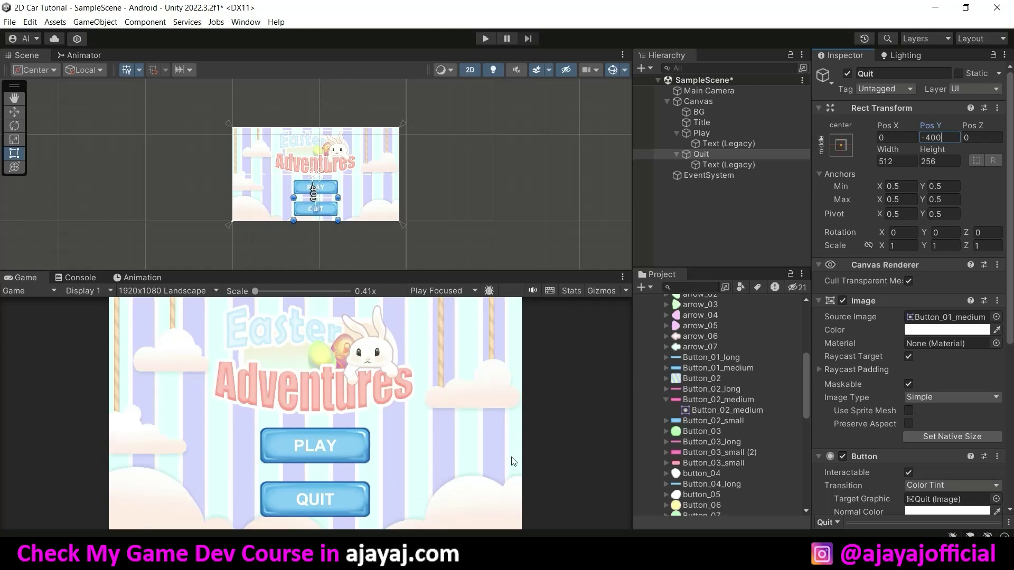
click(702, 206)
click(676, 154)
click(676, 133)
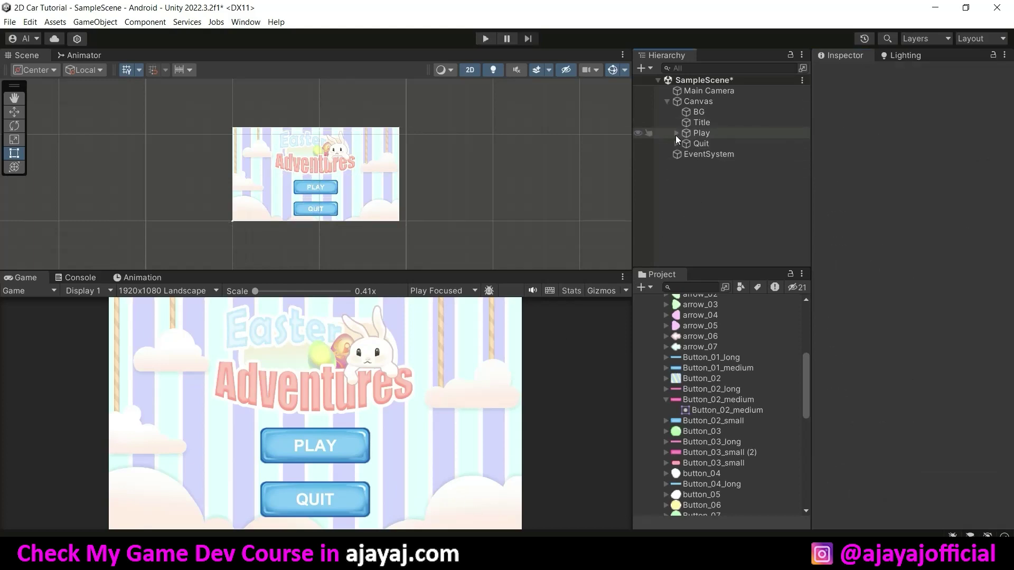
Add a new button under Canvas with the Button_info_123 sprite at native size, deleting its text child
click(715, 101)
right_click(716, 101)
click(724, 373)
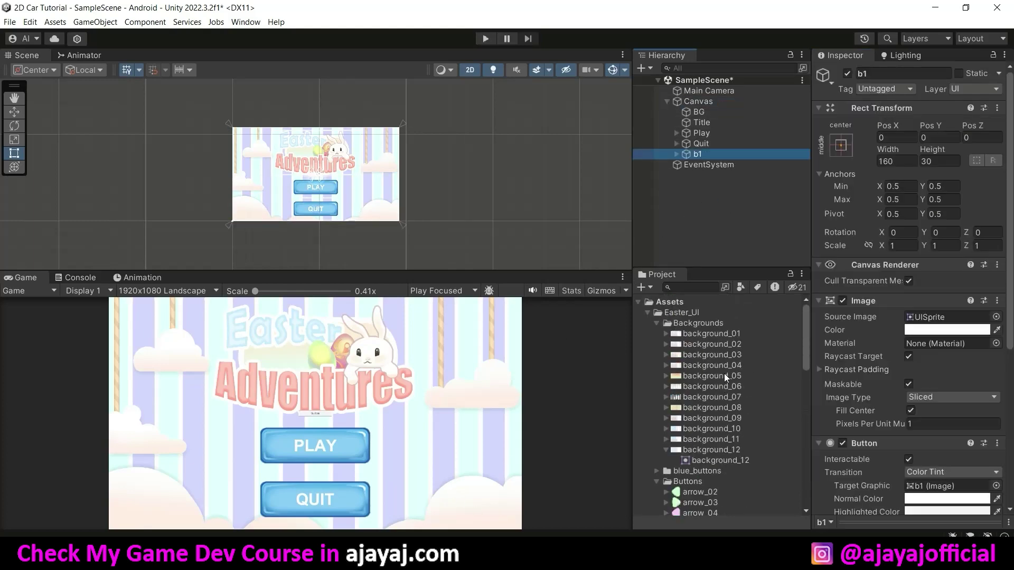
scroll(715, 369, down, 5)
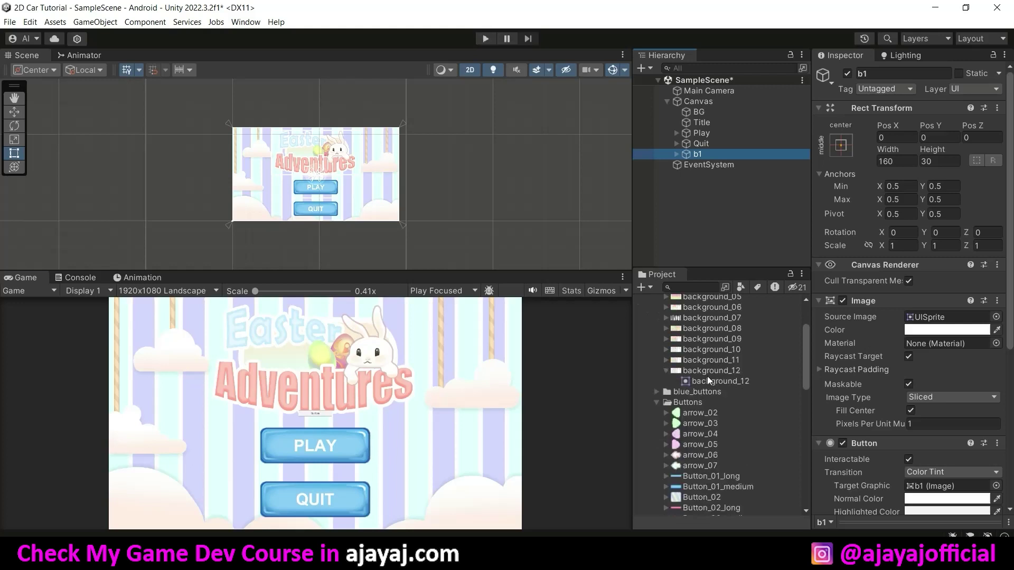
click(657, 391)
scroll(695, 359, down, 2)
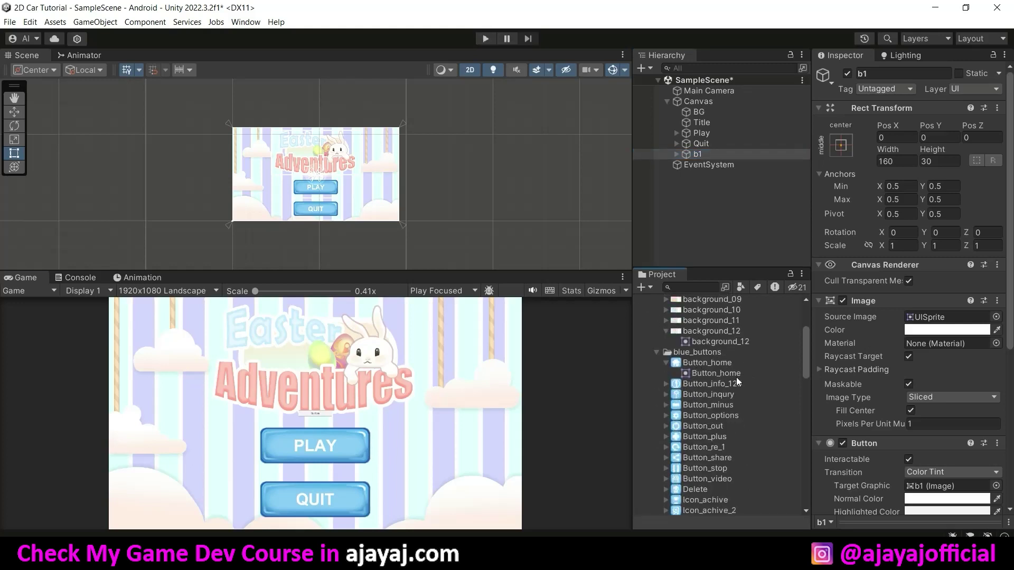
drag(724, 385, 940, 317)
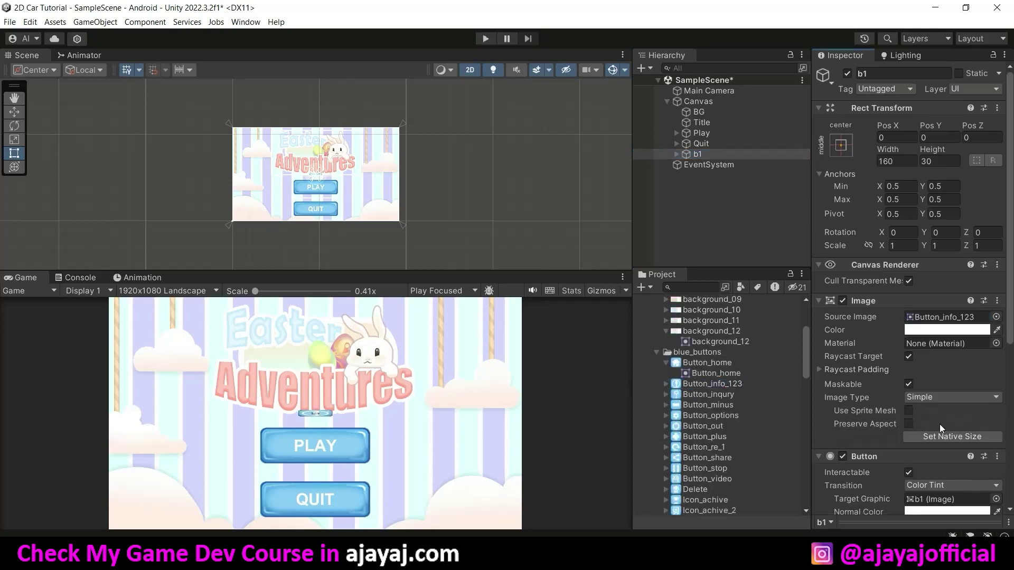
click(945, 437)
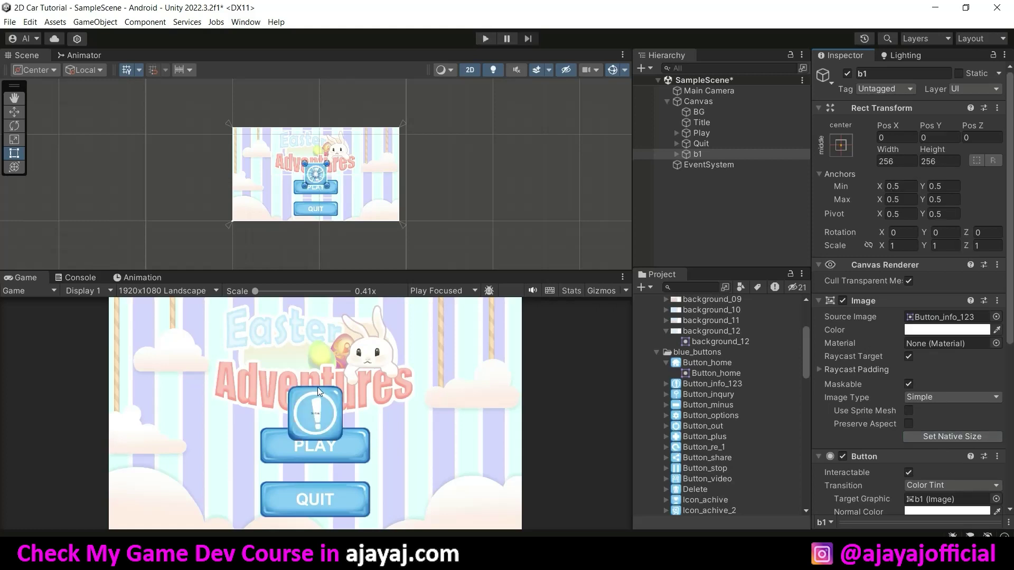
click(676, 154)
click(700, 166)
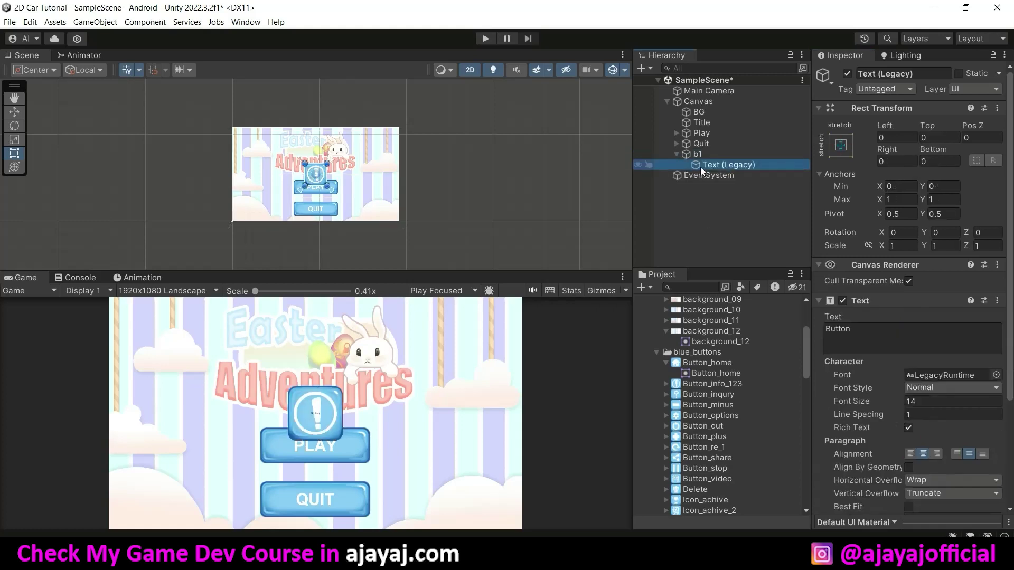
key(Delete)
Set the b1 button's Width and Height to 128
click(706, 156)
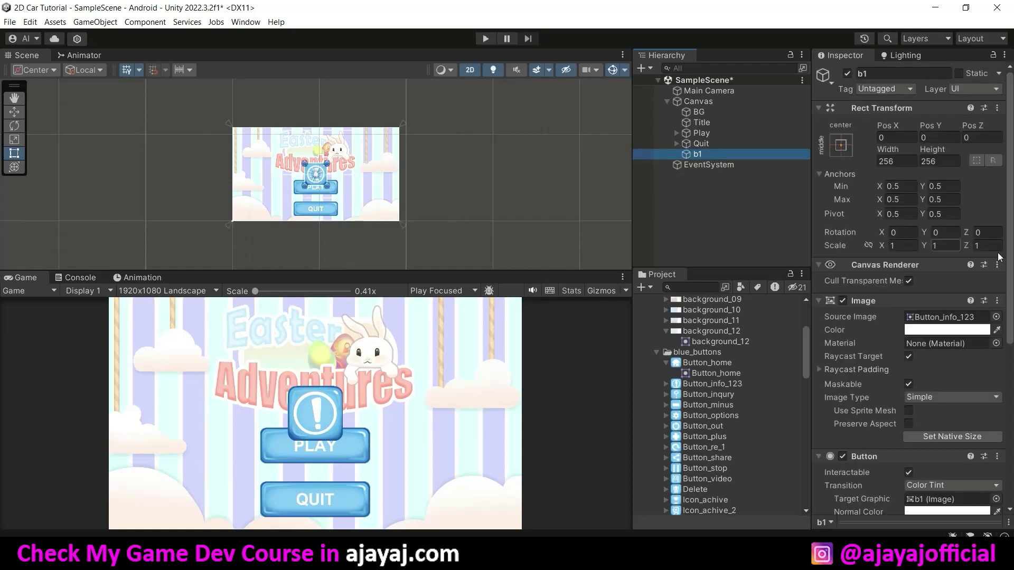
click(902, 163)
text(128)
key(Tab)
text(128)
key(Return)
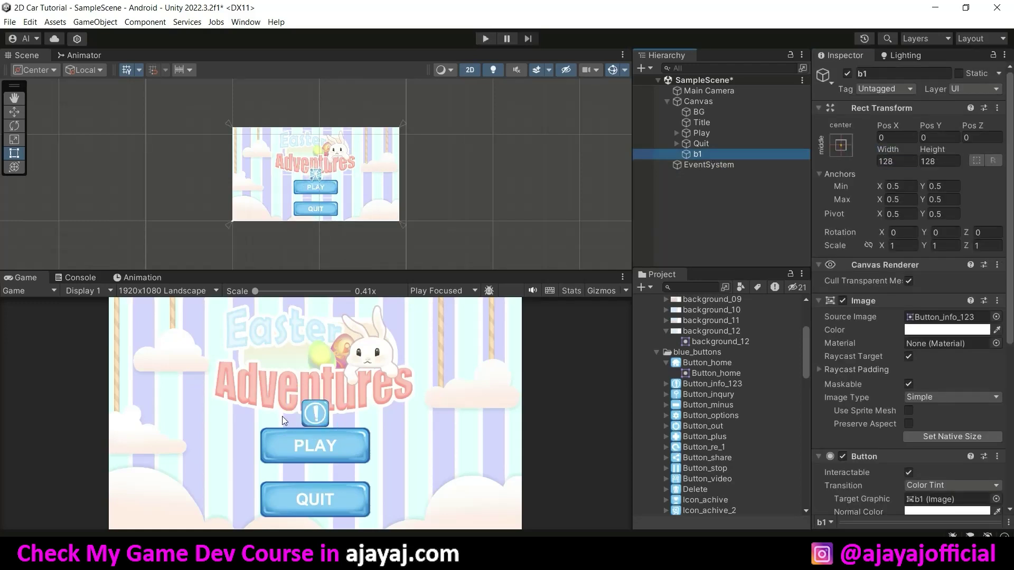
Anchor b1 bottom-left and position it at Pos X 110, Pos Y 100
click(841, 147)
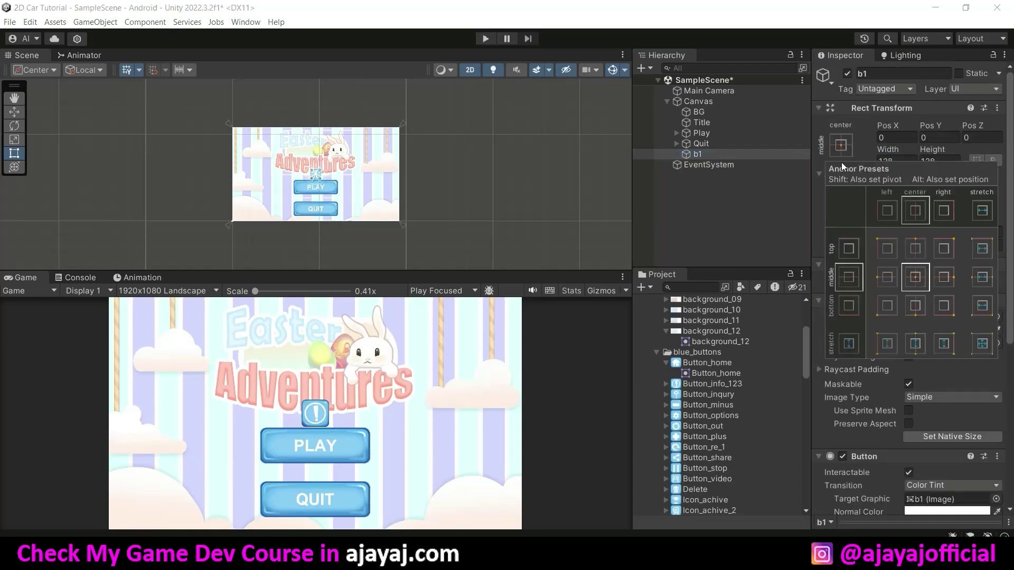
click(892, 308)
click(907, 137)
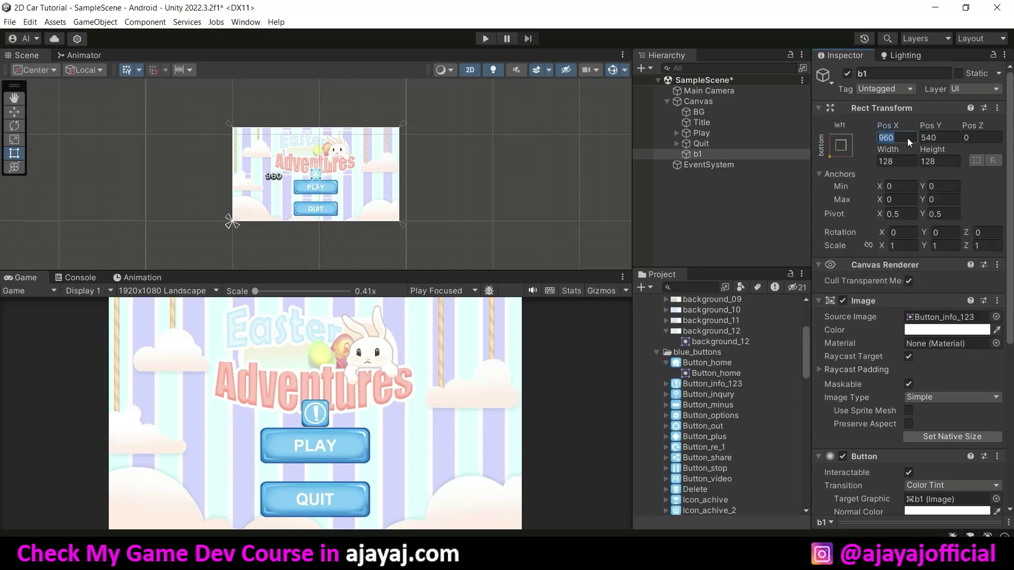
text(110)
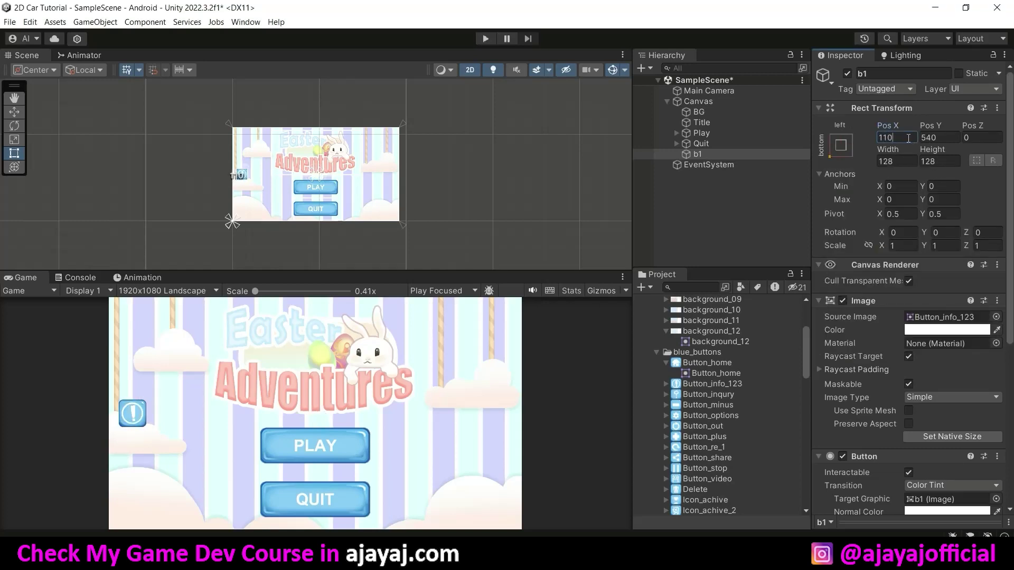
click(944, 138)
text(0)
text(100)
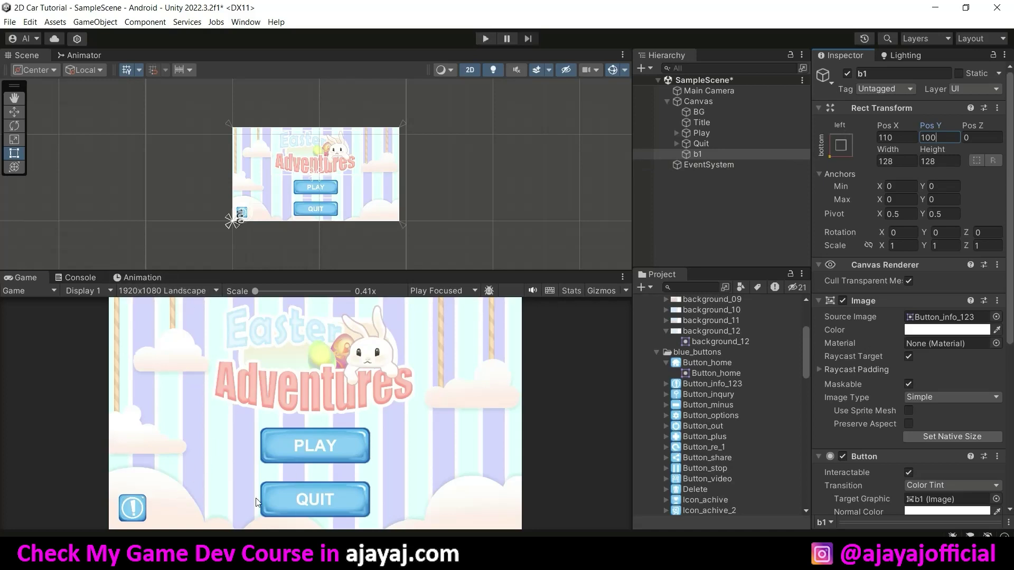
Duplicate the b1 info button and rename the copy b2
click(708, 153)
key(ctrl+d)
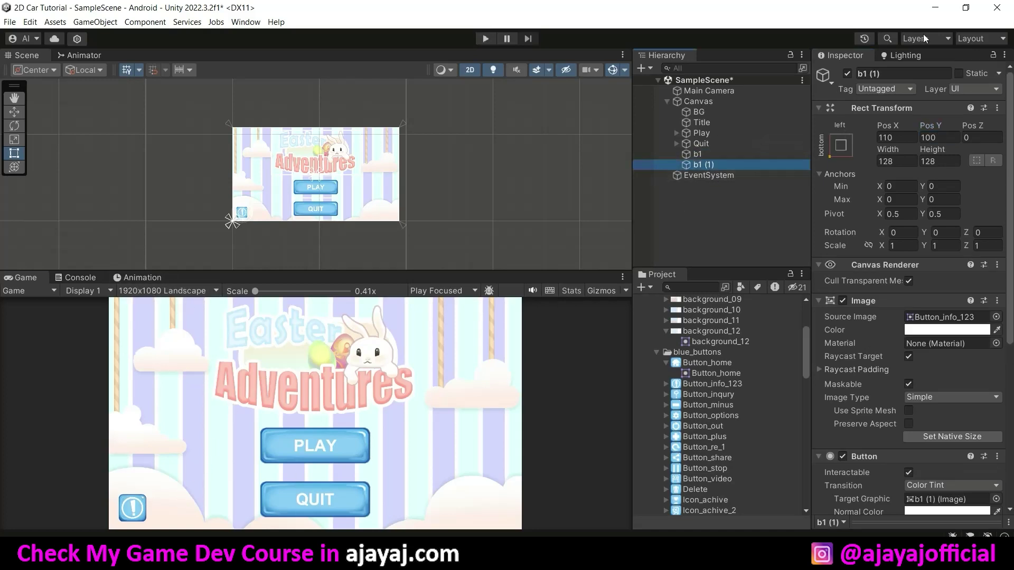
click(896, 73)
key(ctrl+a)
text(b2)
key(Return)
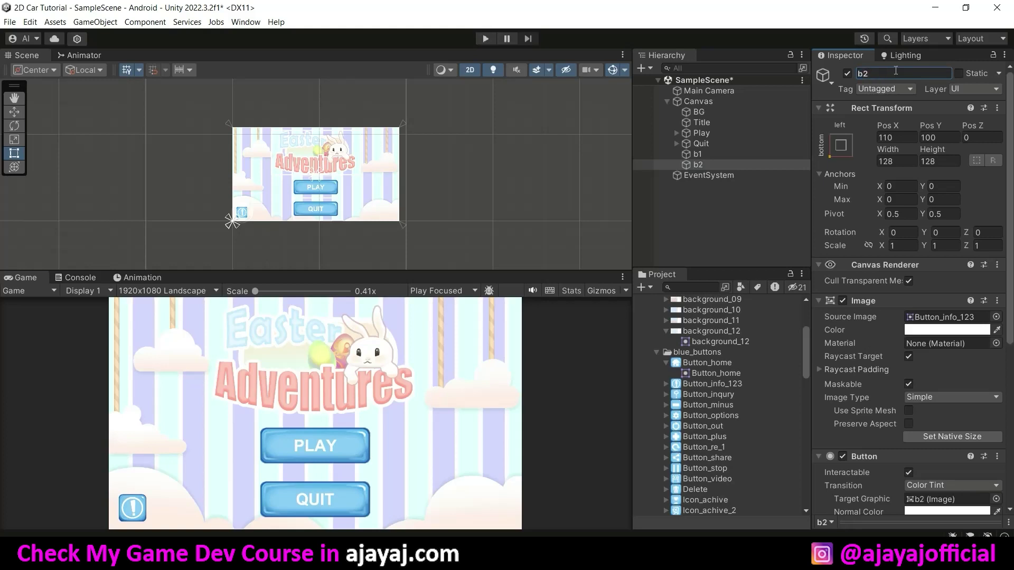
Anchor b2 bottom-right at Pos X -110 and give it the icon_menu_1 sprite
click(842, 147)
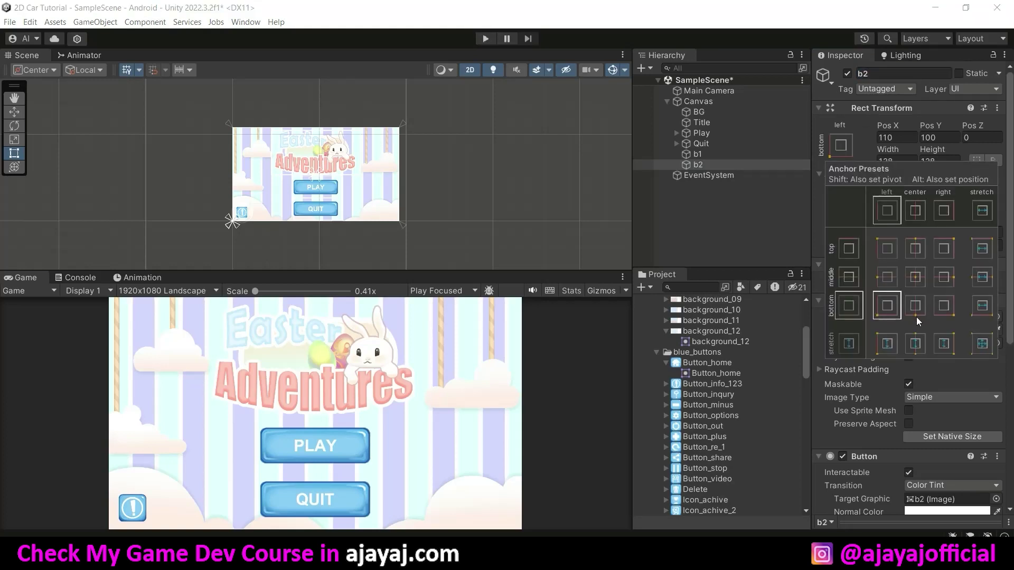
click(944, 306)
click(909, 138)
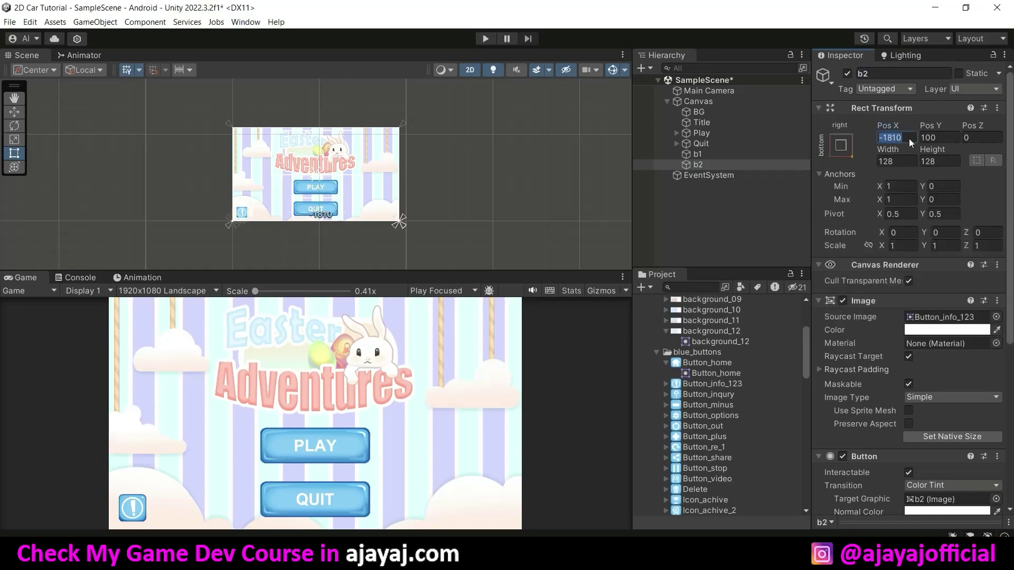
text(110)
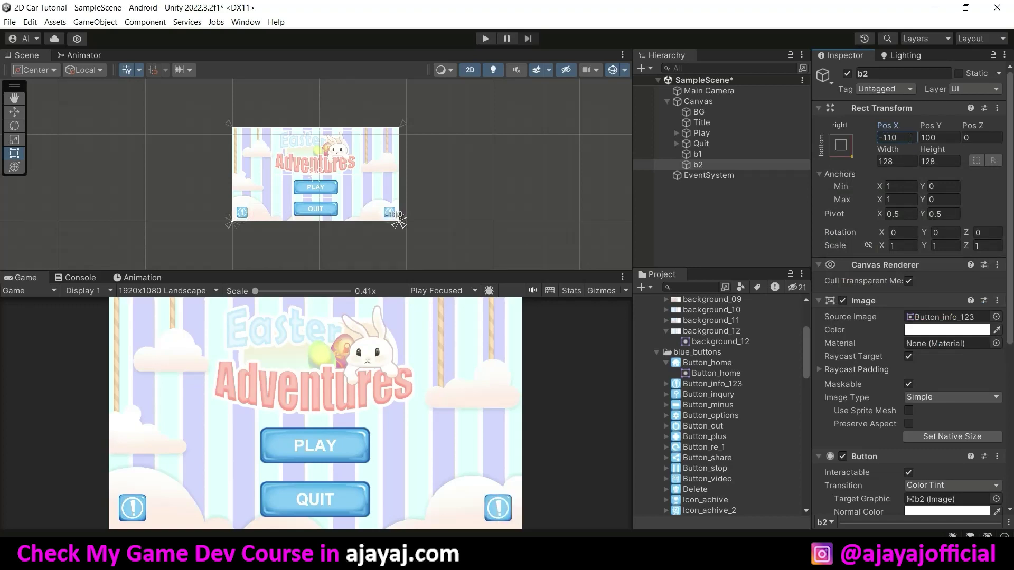
scroll(729, 384, down, 5)
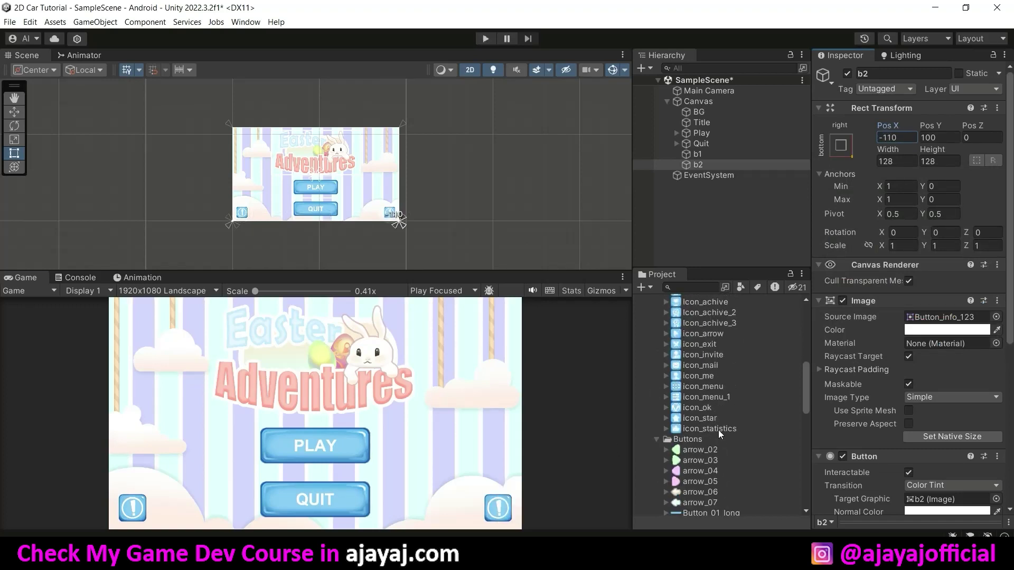
drag(706, 396, 945, 316)
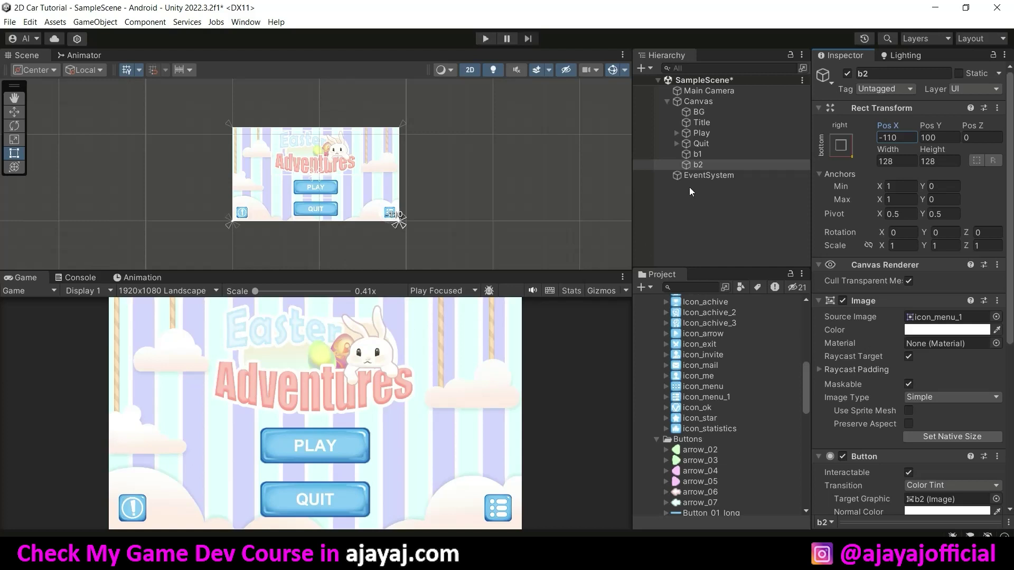
Add an Outline component to the Title image with Effect Distance 5, -5
click(709, 124)
scroll(864, 166, down, 1)
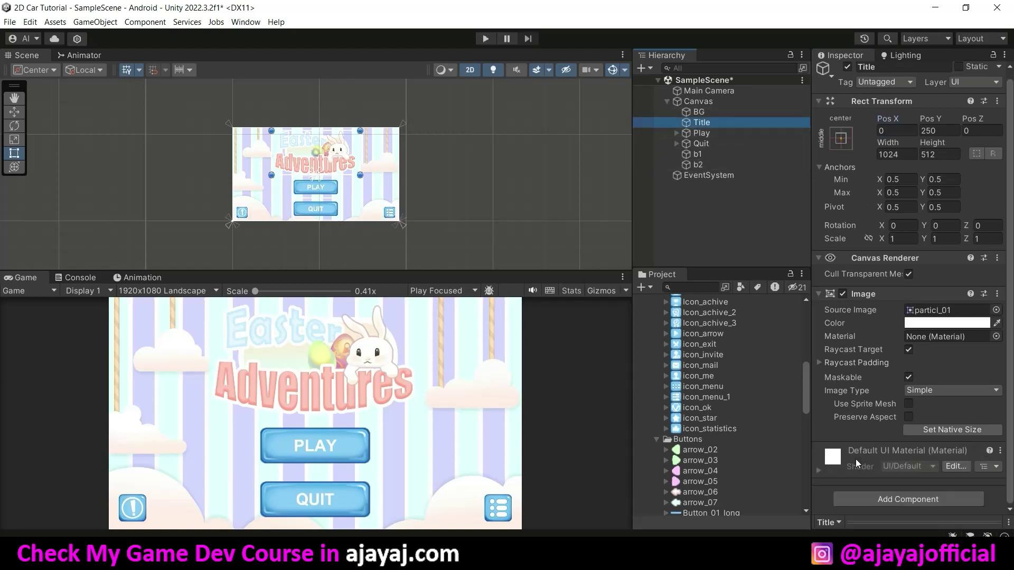
click(882, 499)
text(out)
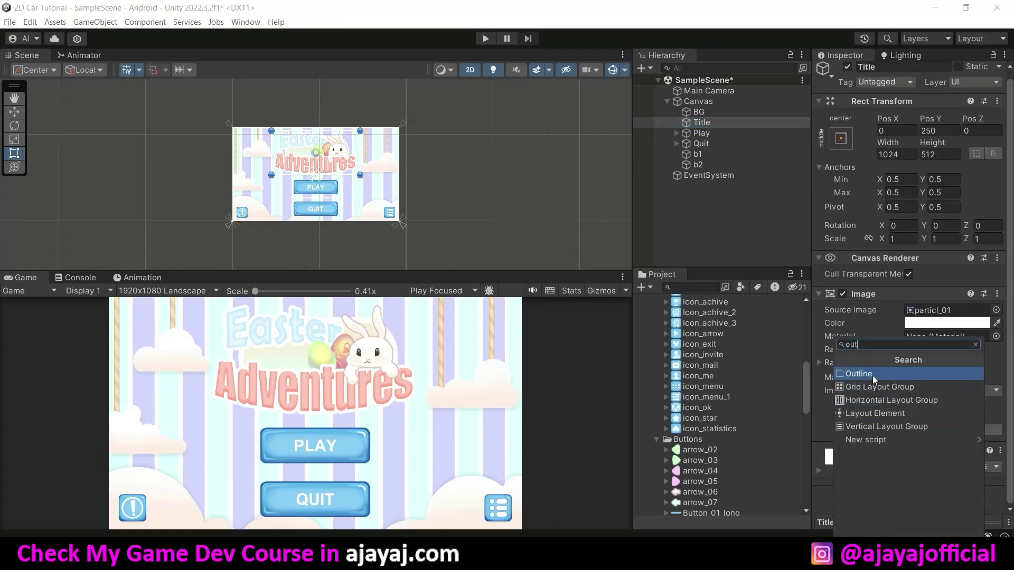
click(872, 375)
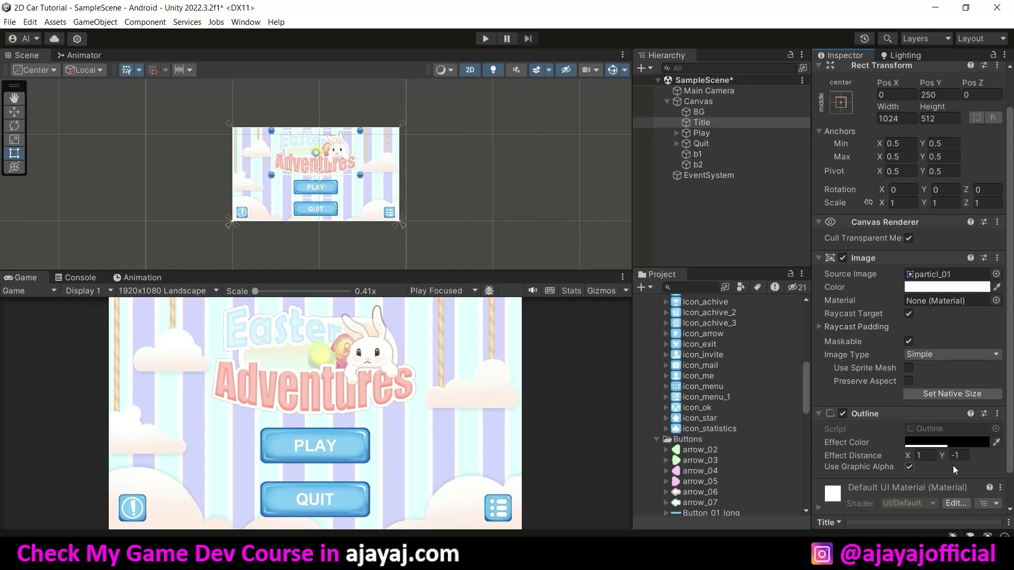
scroll(934, 449, down, 2)
text(5)
click(964, 417)
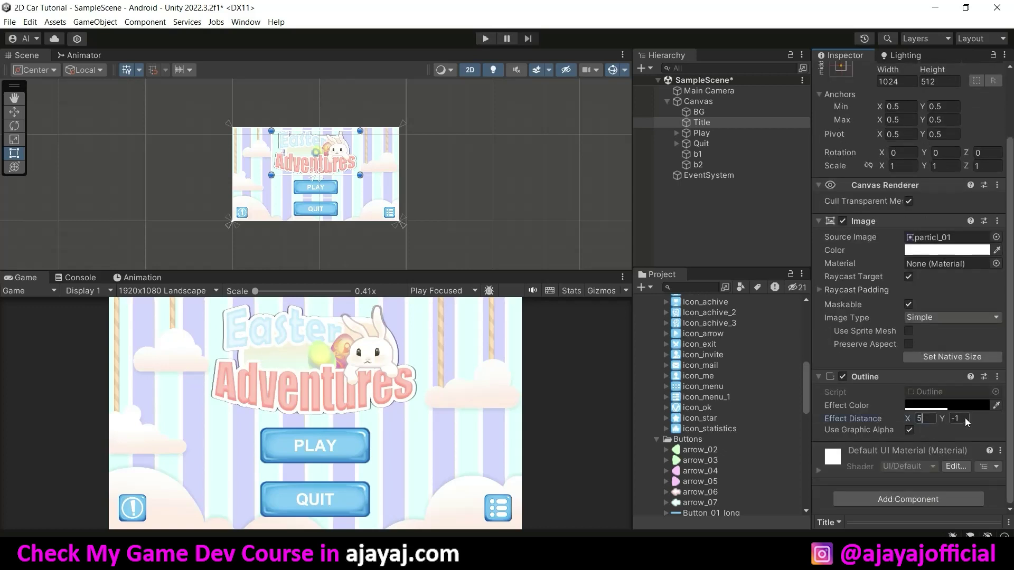
text(-5)
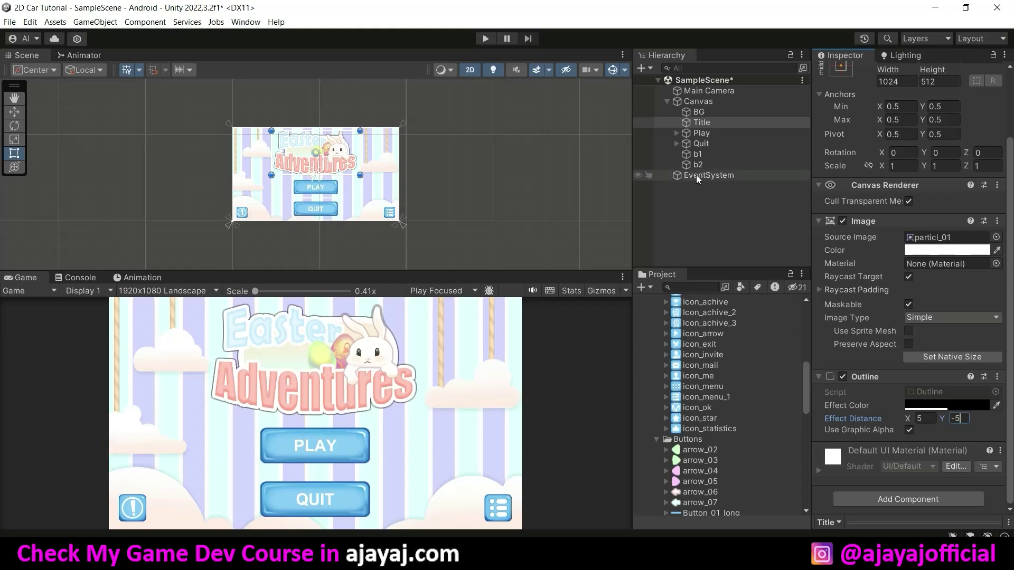
Add a Shadow component to Title with Effect Distance 15, -15
click(898, 500)
text(sha)
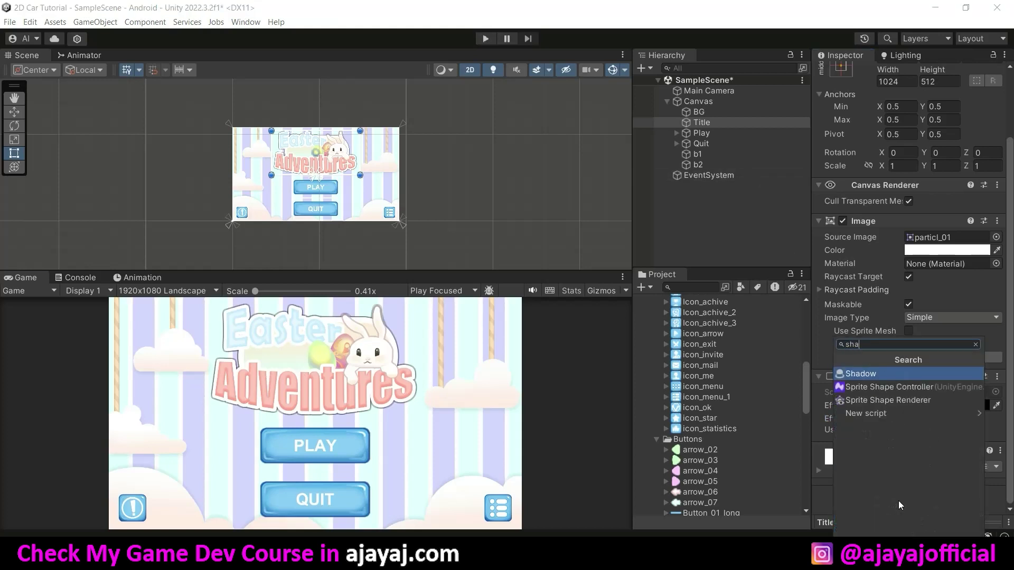
click(873, 374)
scroll(905, 433, down, 3)
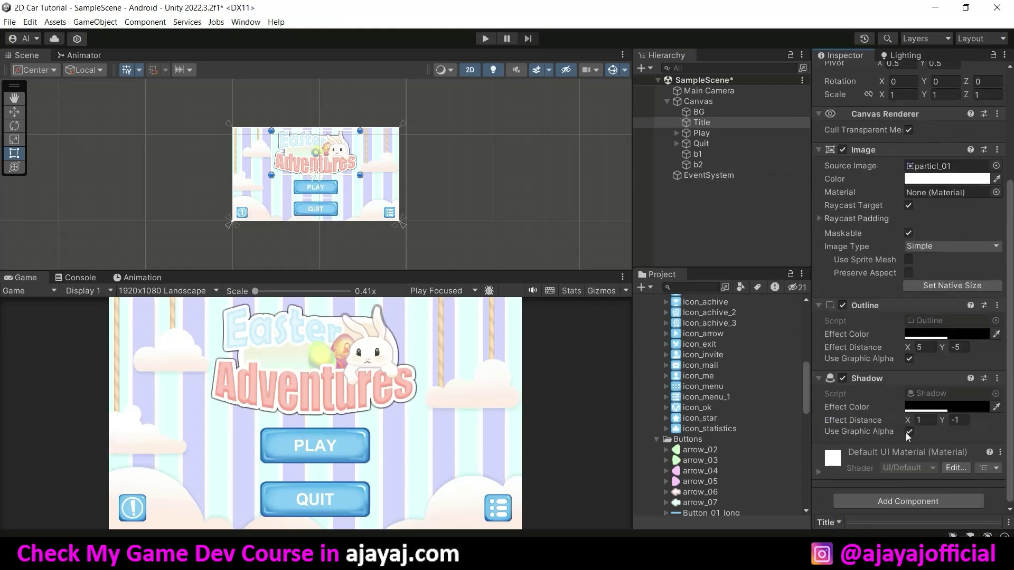
text(15)
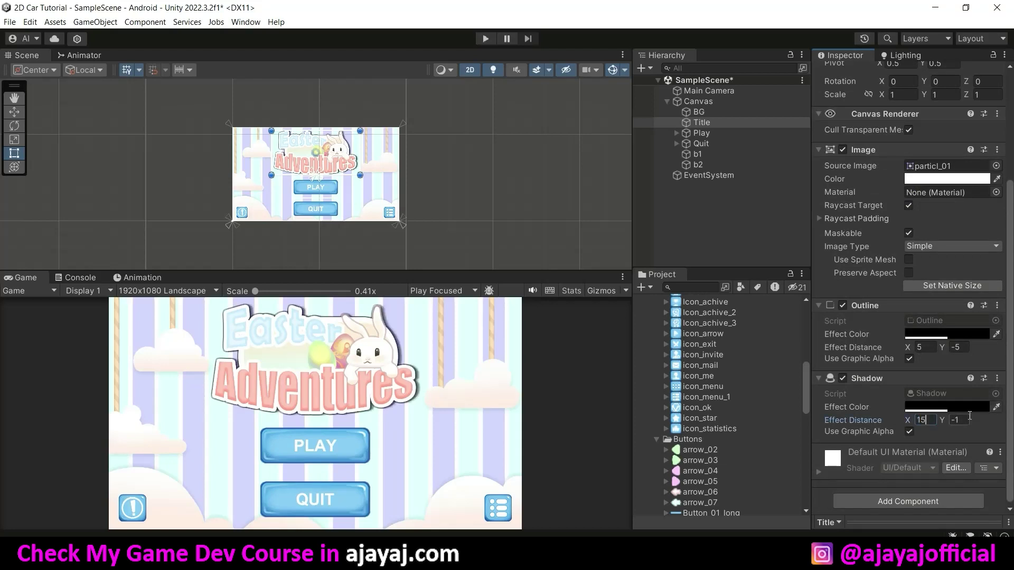
text(15)
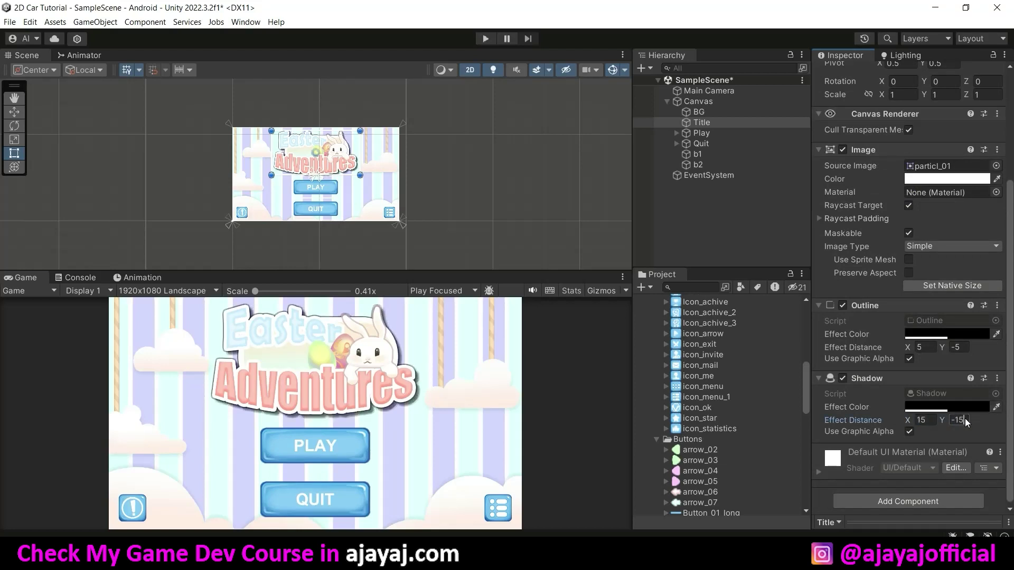
Toggle the title's Outline and Shadow off and back on to compare, then deselect Title
click(842, 305)
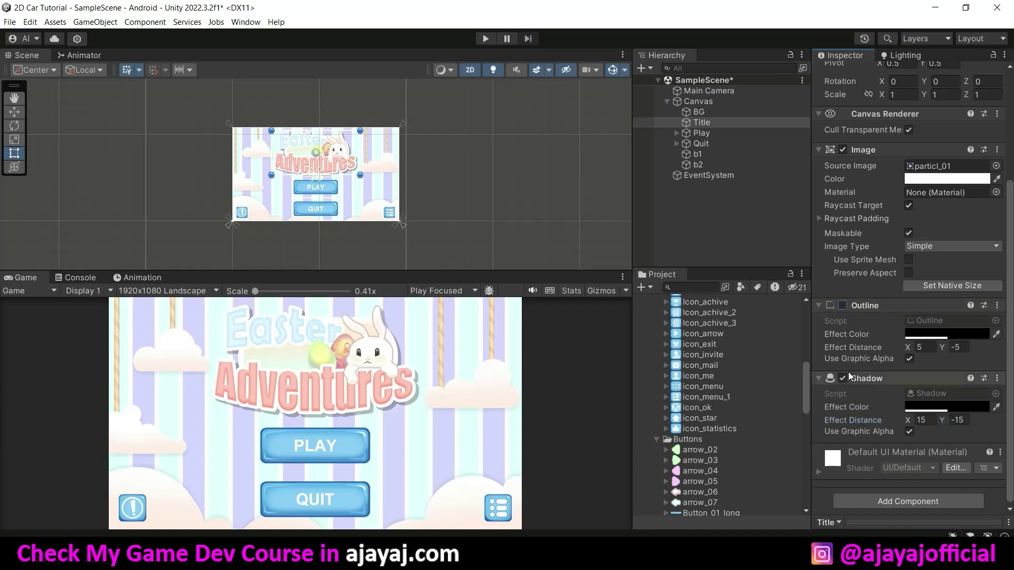
click(842, 378)
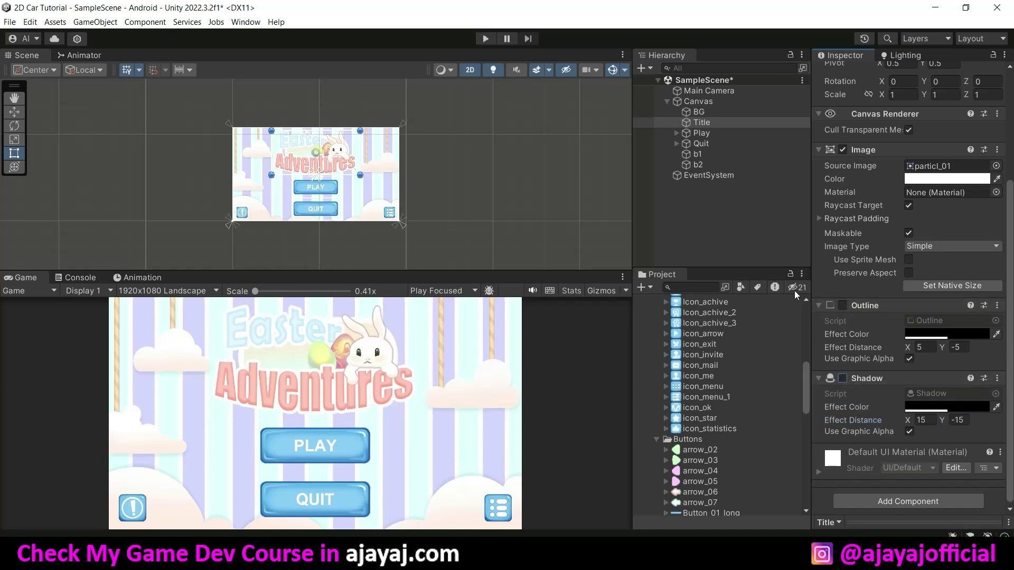
click(842, 306)
click(833, 377)
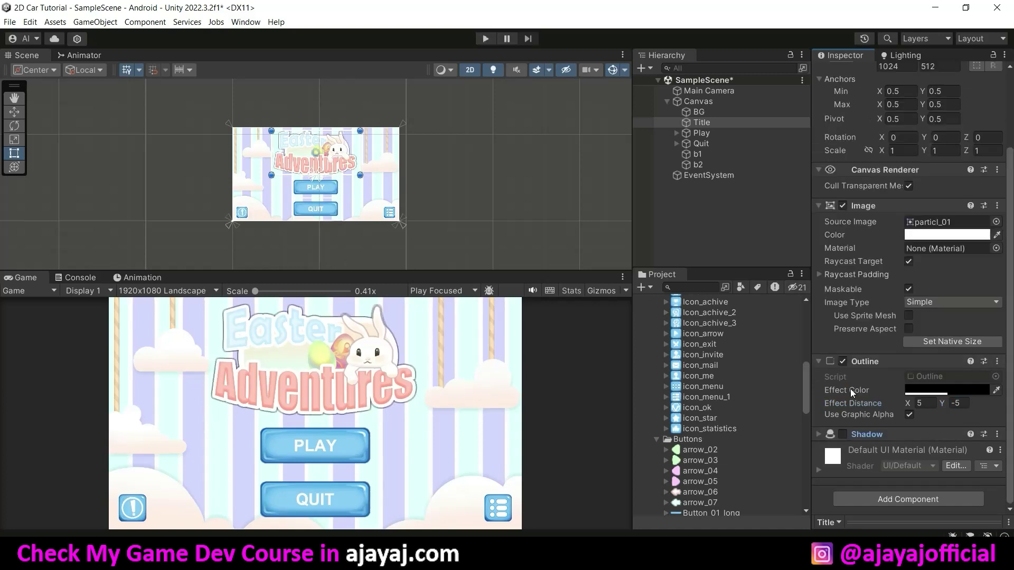
click(843, 434)
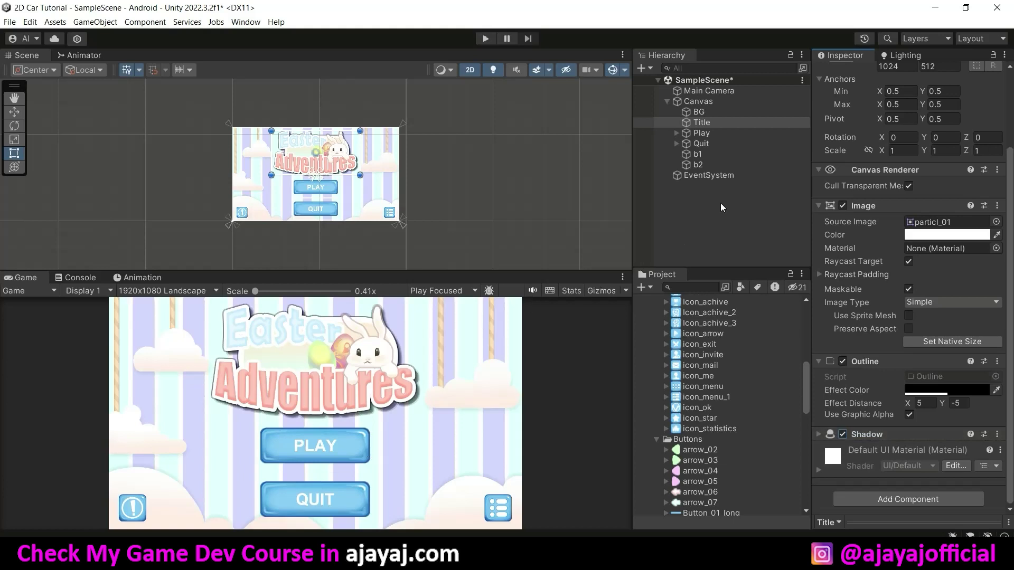
click(694, 223)
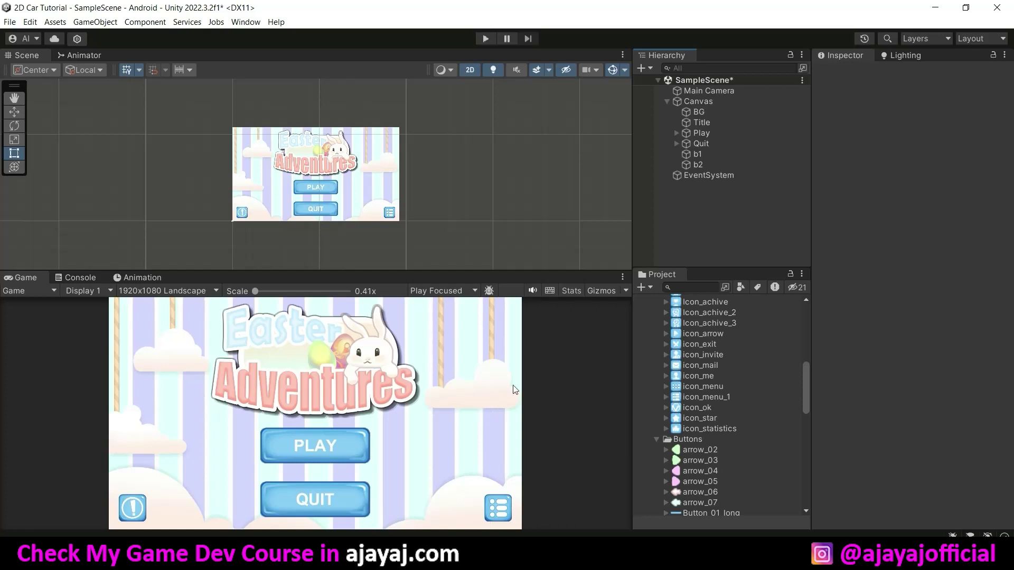
Bring up the Animation window alongside the Scene and Game views
click(94, 56)
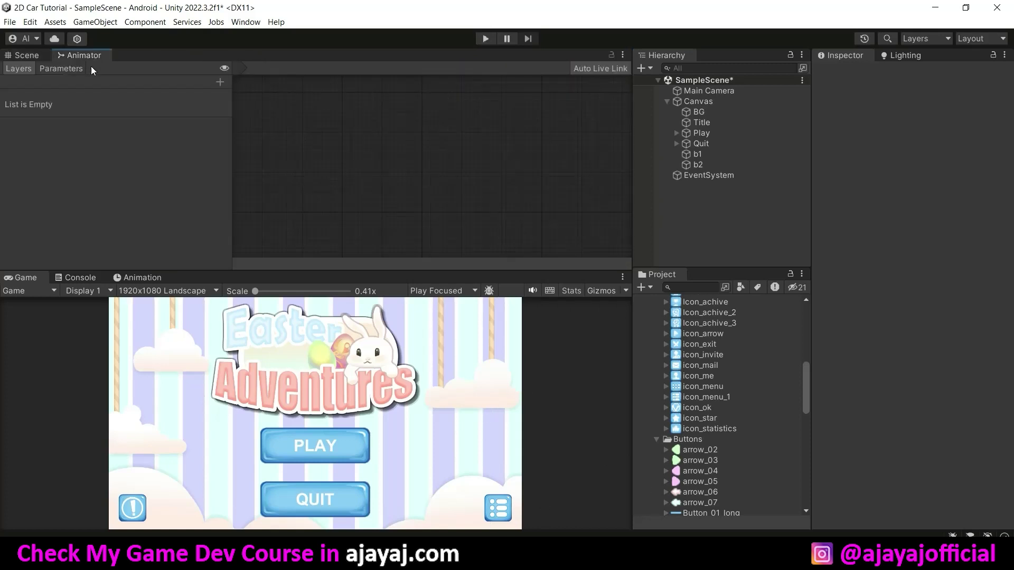
click(141, 278)
click(28, 56)
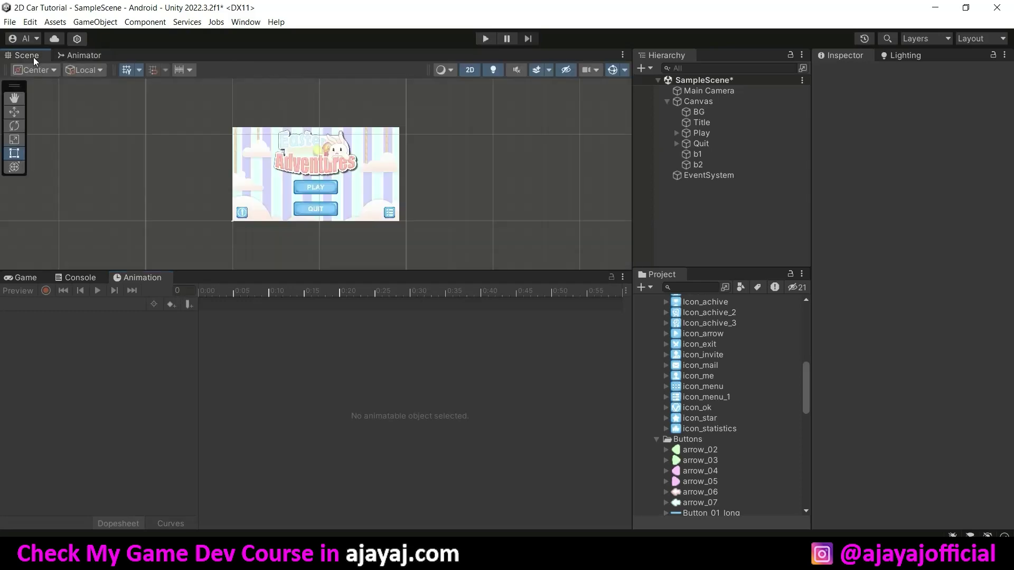
click(32, 277)
click(245, 22)
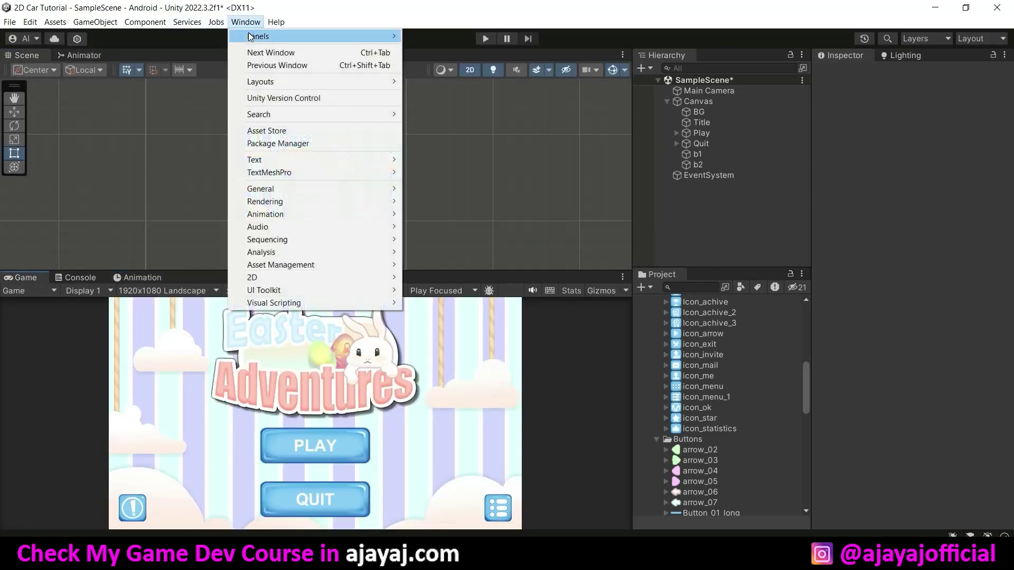
mouse_move(316, 215)
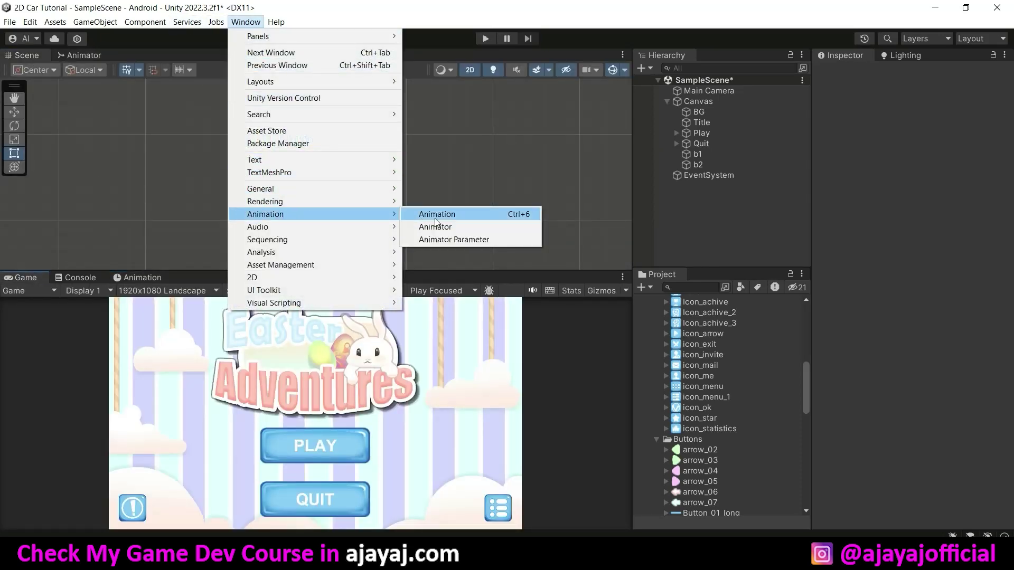
click(703, 238)
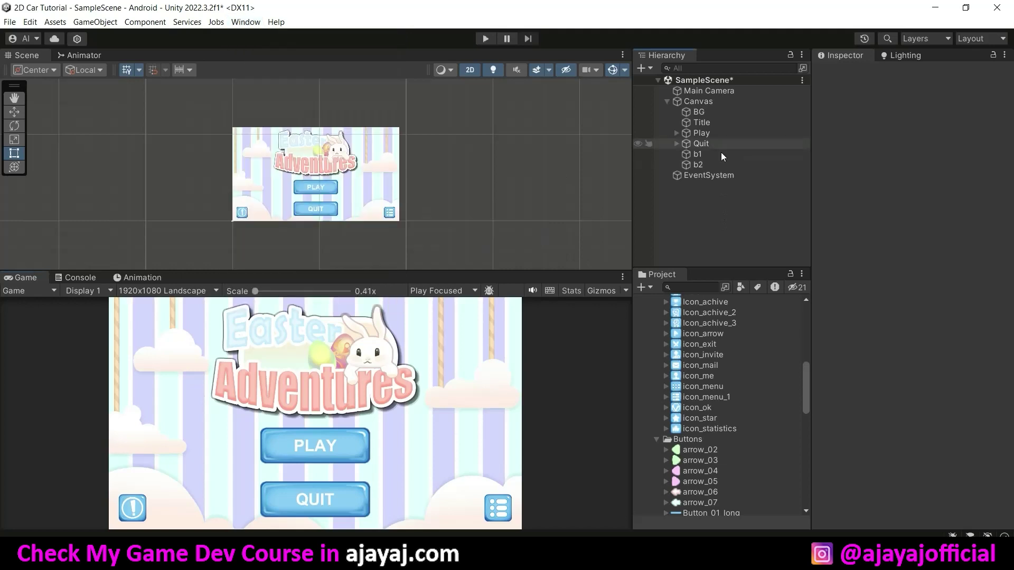
click(150, 278)
scroll(443, 196, up, 1)
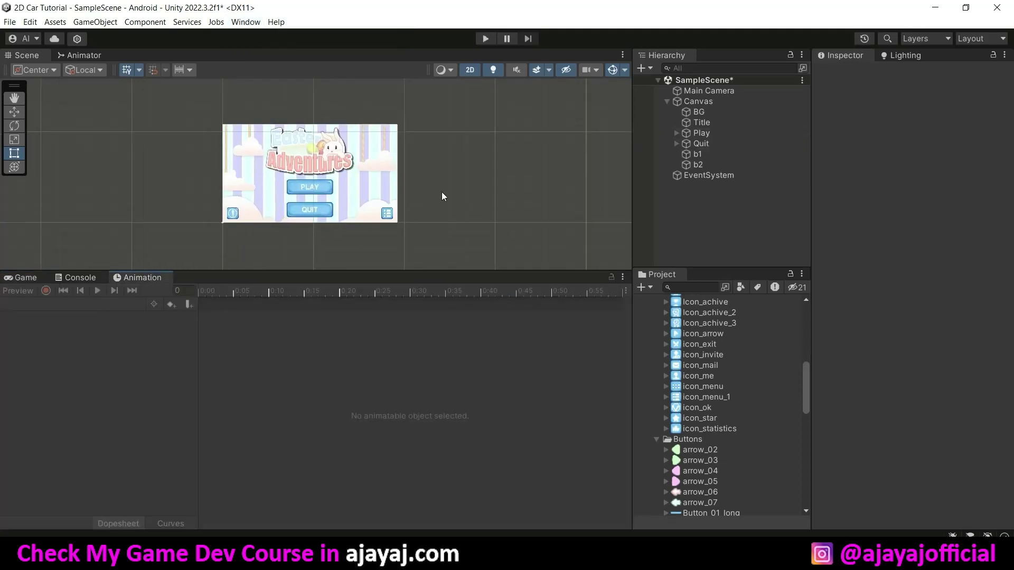
scroll(442, 196, up, 3)
Create a Title Animation clip for Title, saved in a new Assets/Animation folder
click(708, 122)
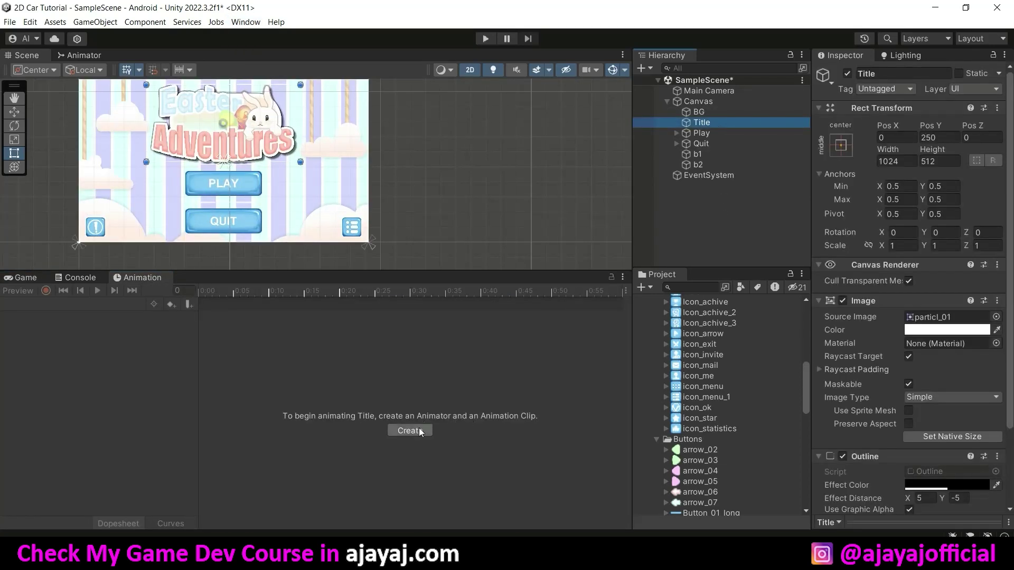
click(424, 432)
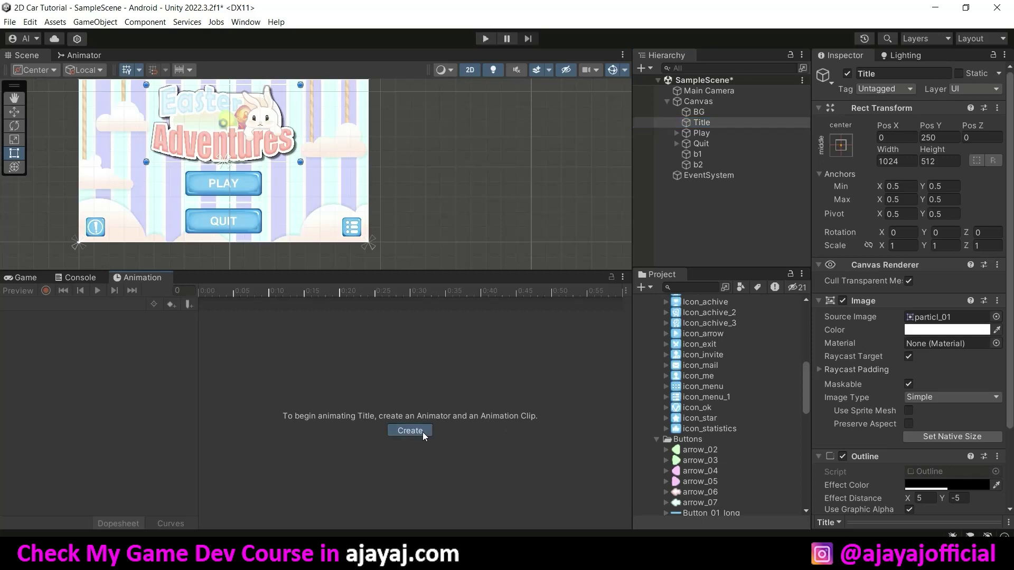
click(94, 86)
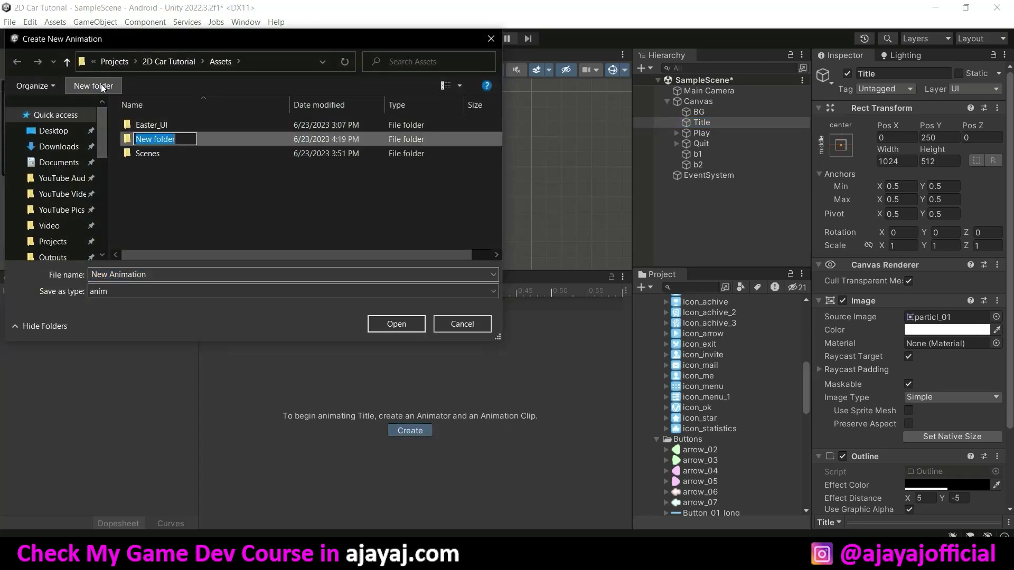
text(Animation)
key(Return)
double_click(266, 124)
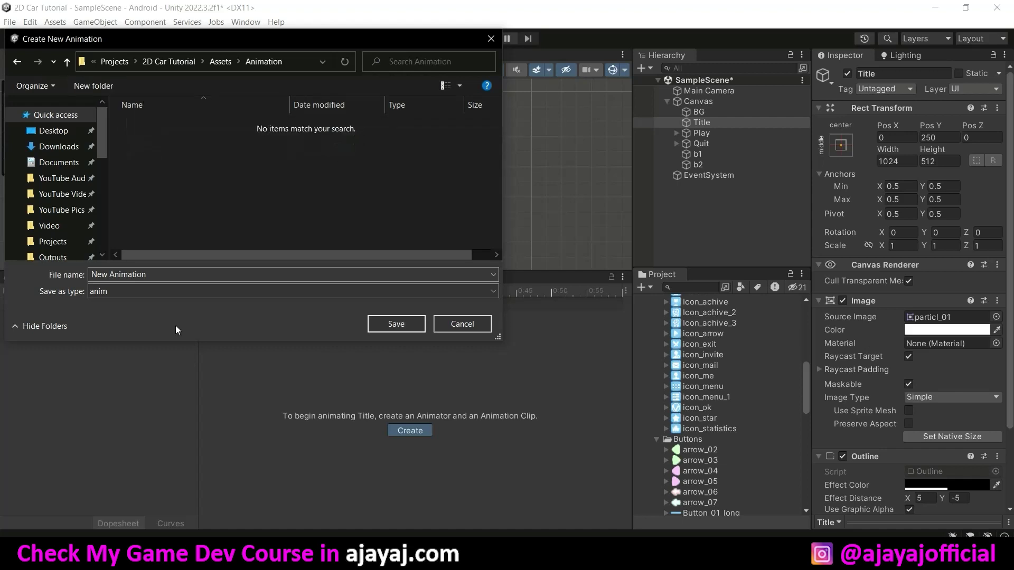
text(Title Ani)
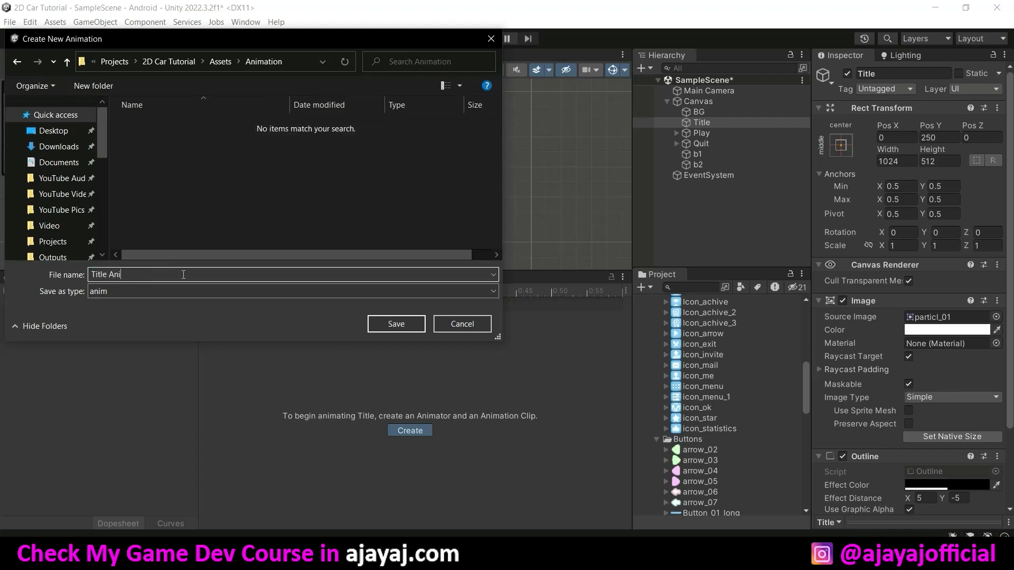
text(on)
key(Return)
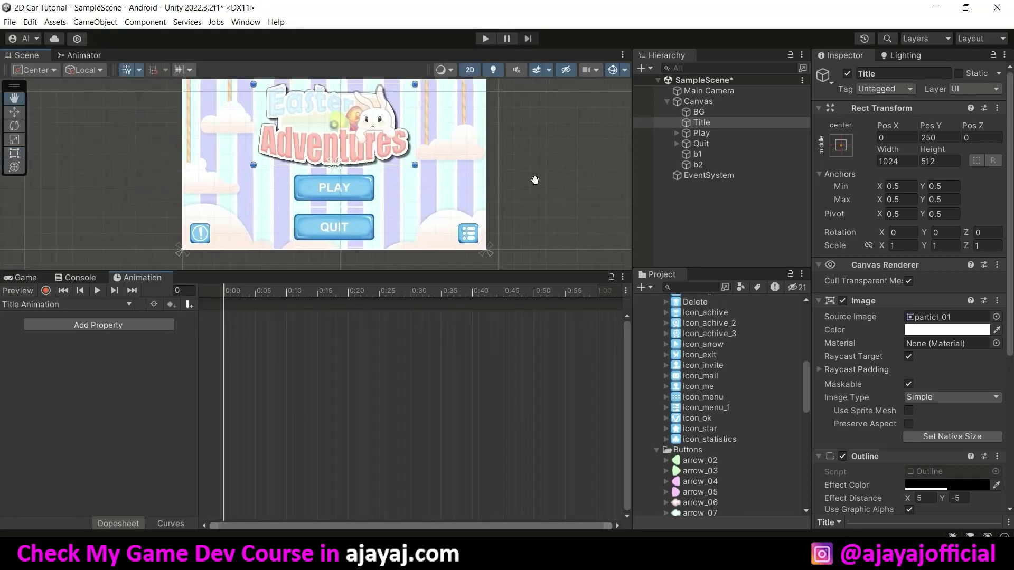
With recording on, key Title's Scale to 0 at frame 0
click(46, 291)
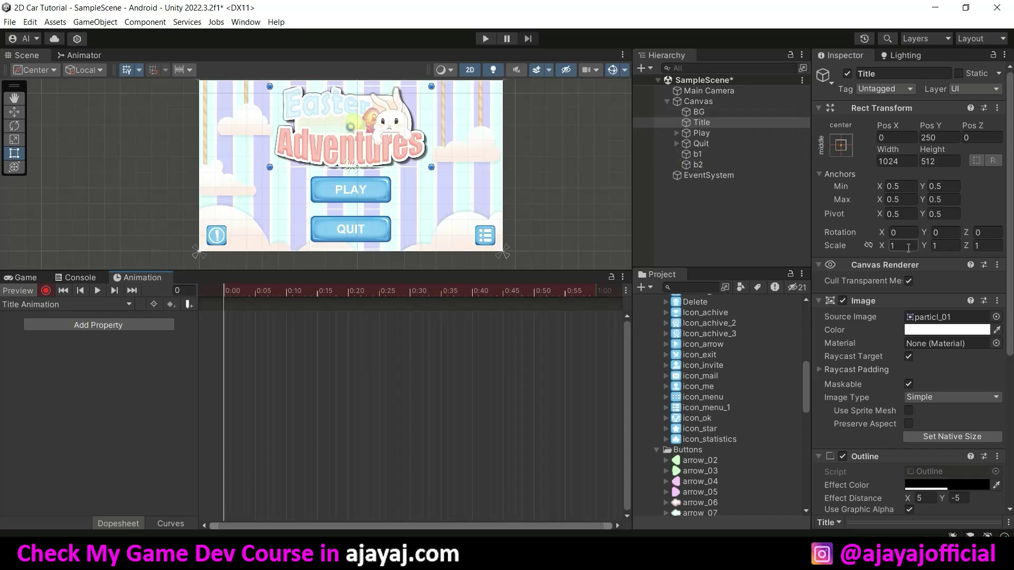
click(908, 246)
key(Tab)
text(0)
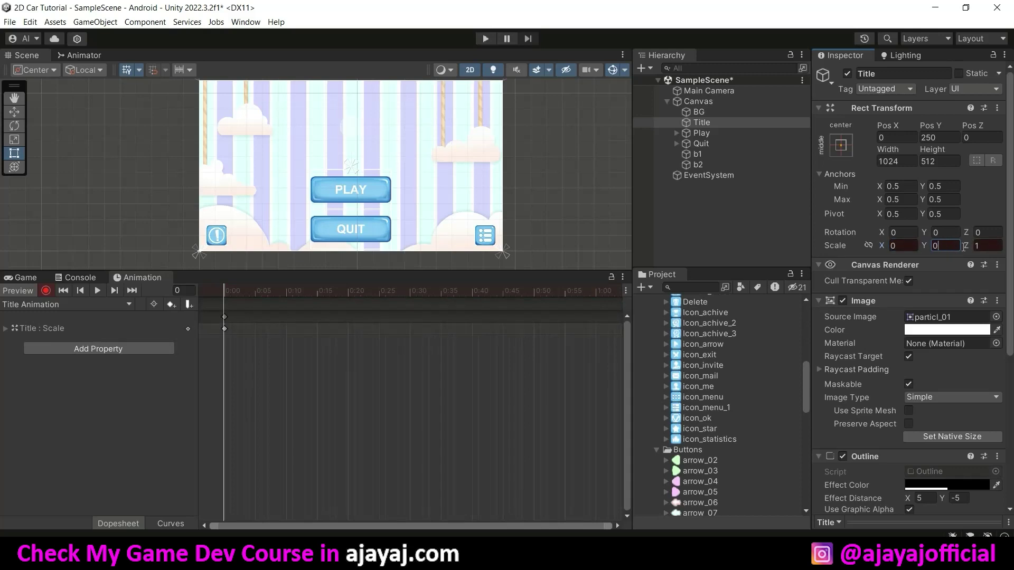
key(Tab)
text(0)
Key Title's Scale to 1.2 at frame 50
click(190, 291)
text(50)
key(Return)
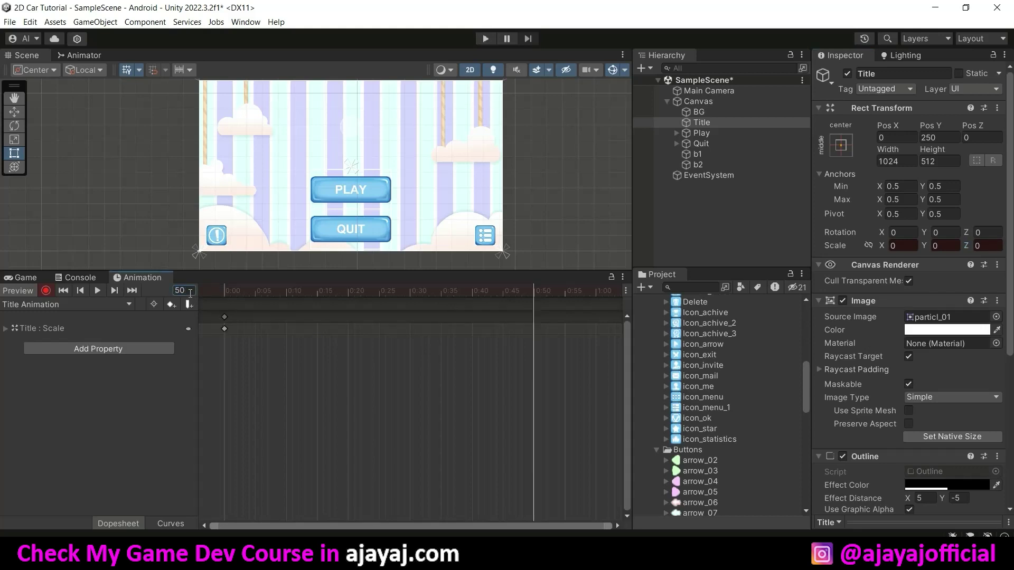
click(894, 248)
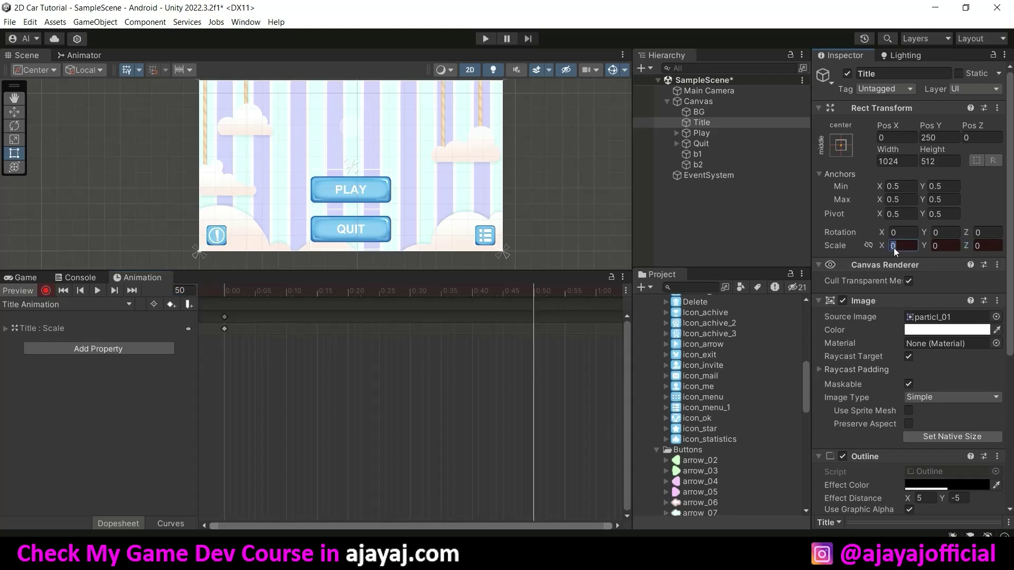
text(1.2)
click(941, 246)
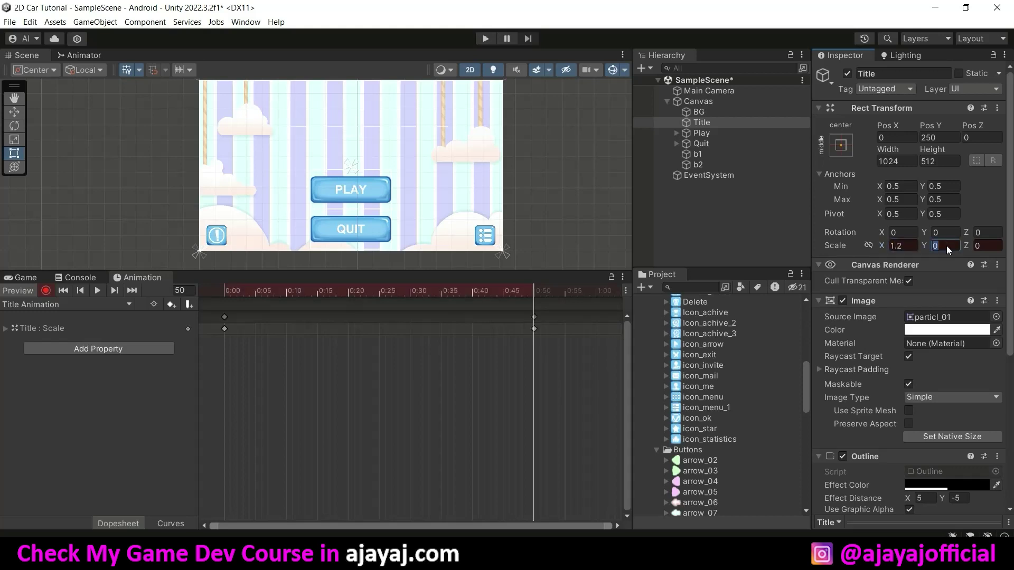
text(1.2)
click(983, 246)
text(1.)
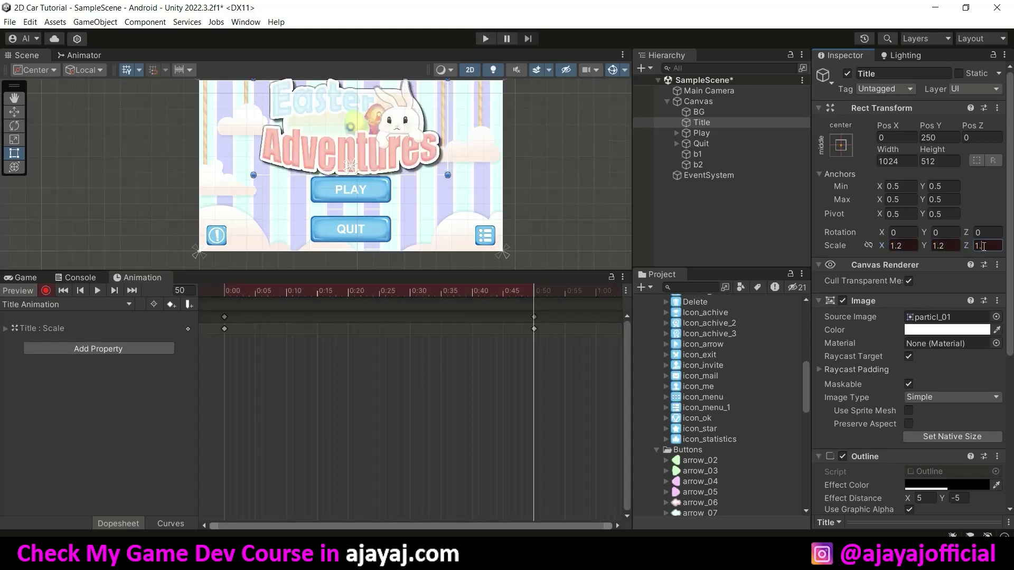
Key Title's Scale back to 1 at frame 60 and preview the animation
click(184, 290)
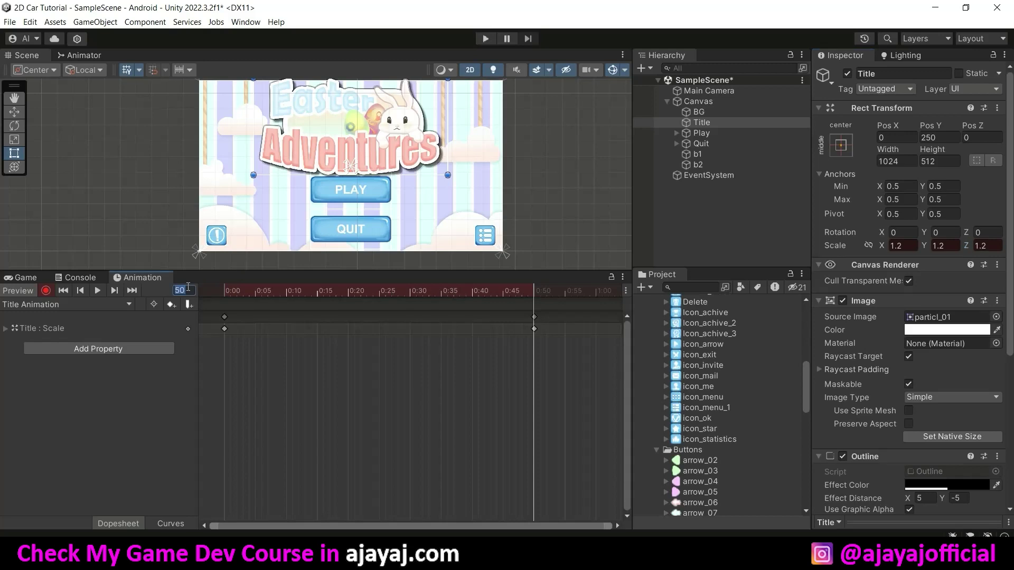
text(60)
key(Return)
click(903, 246)
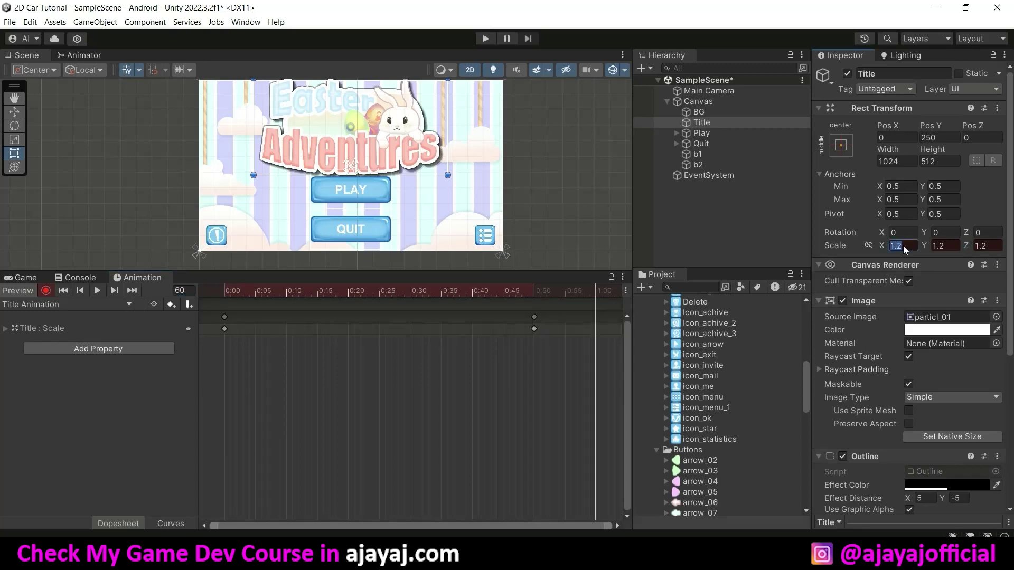
text(1)
key(Tab)
text(1)
key(Tab)
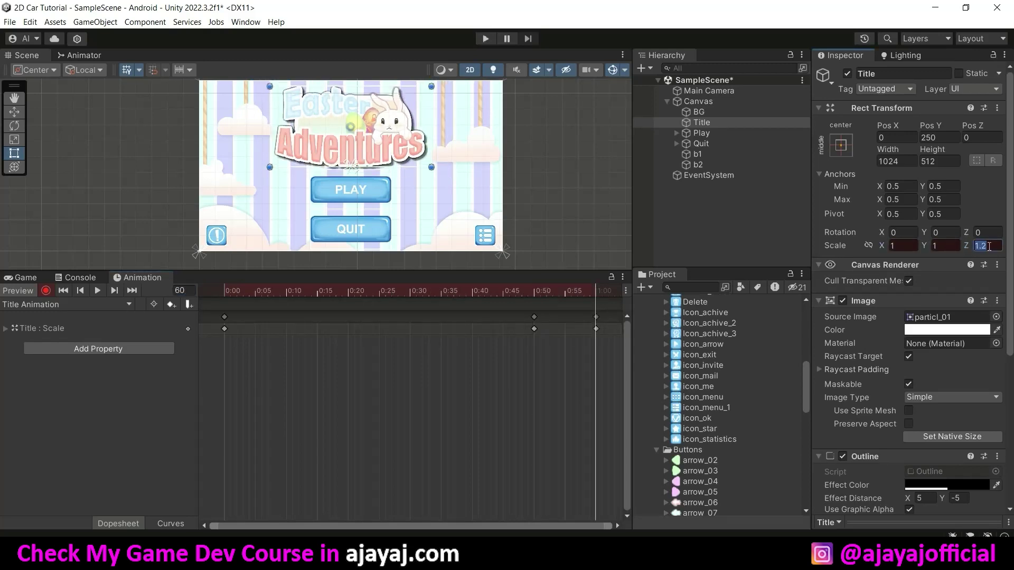
text(1)
click(104, 293)
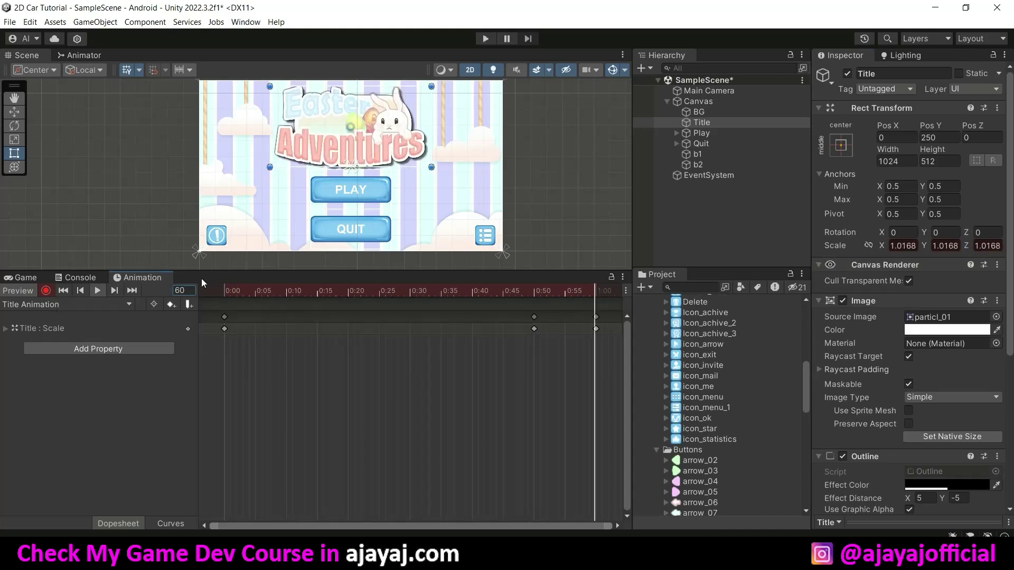
Stop recording and turn off Loop Time on the Title Animation clip
click(46, 290)
click(94, 55)
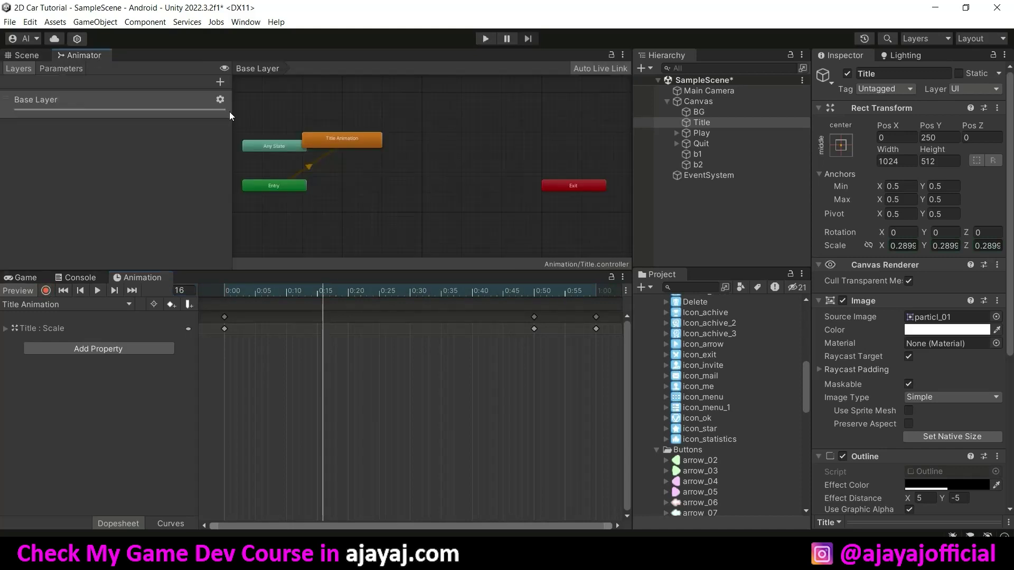
click(370, 140)
scroll(370, 142, up, 5)
double_click(378, 144)
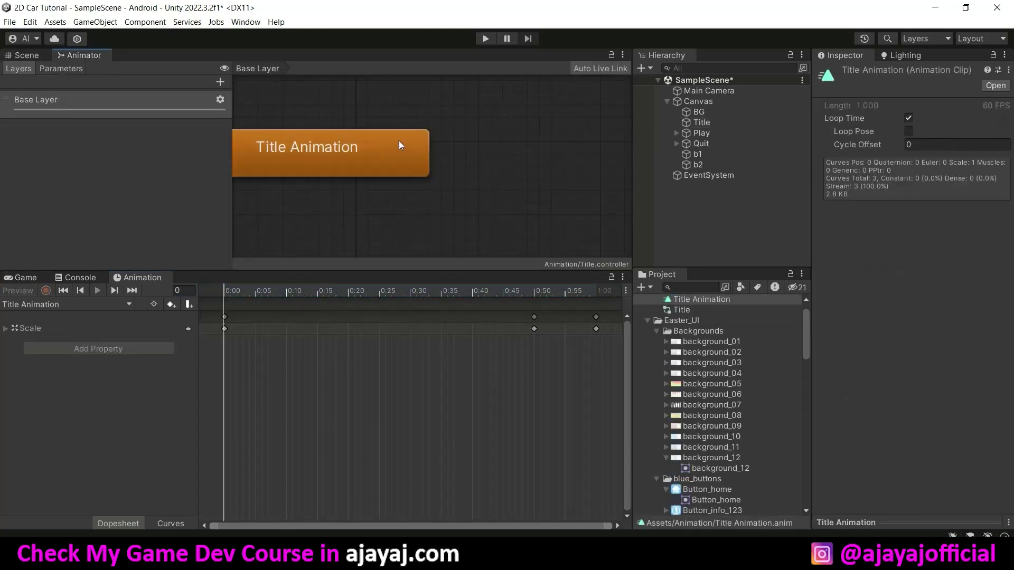
click(907, 119)
click(908, 119)
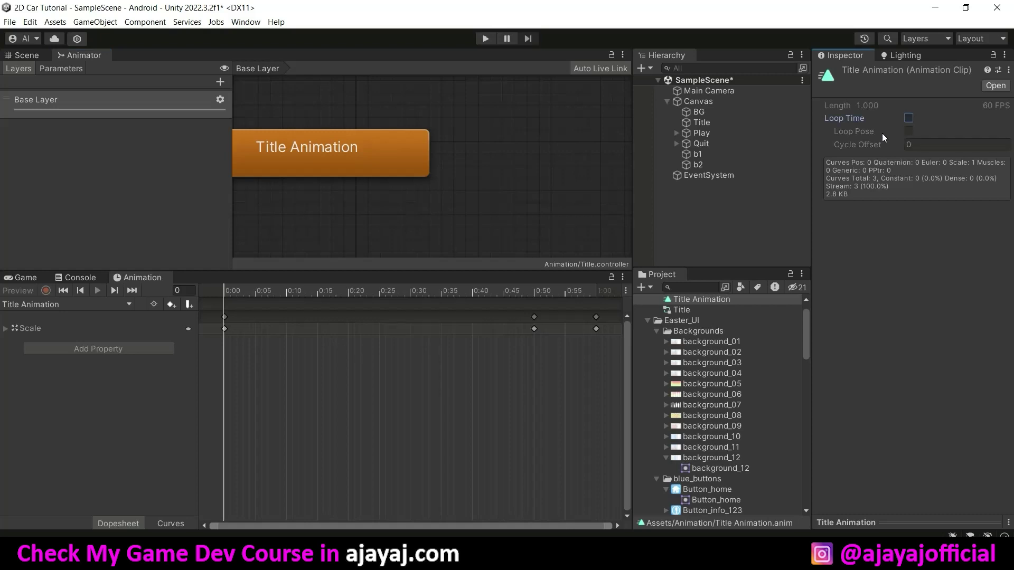
Run the game to check the title scales in once, then stop it
click(39, 280)
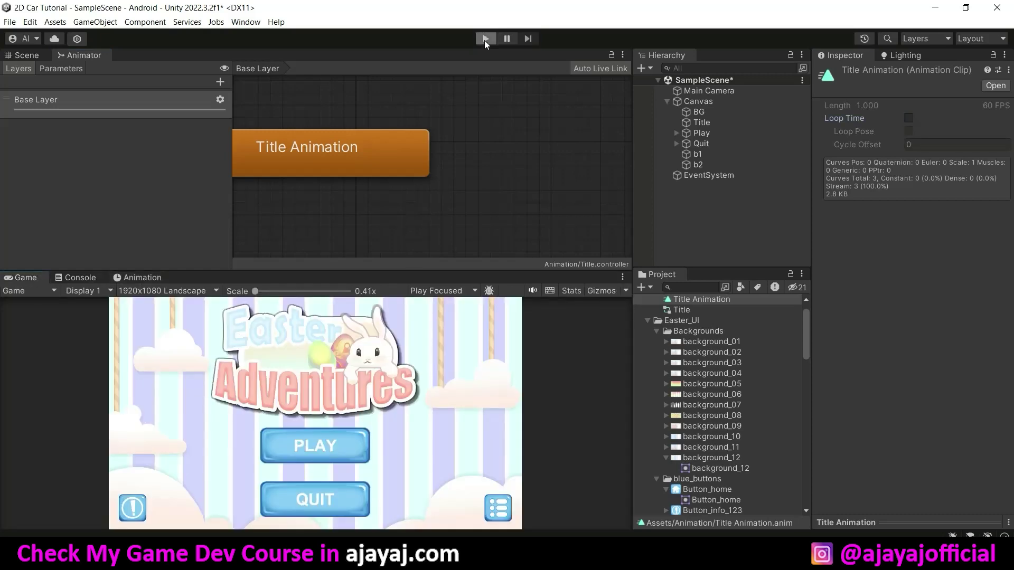
click(484, 40)
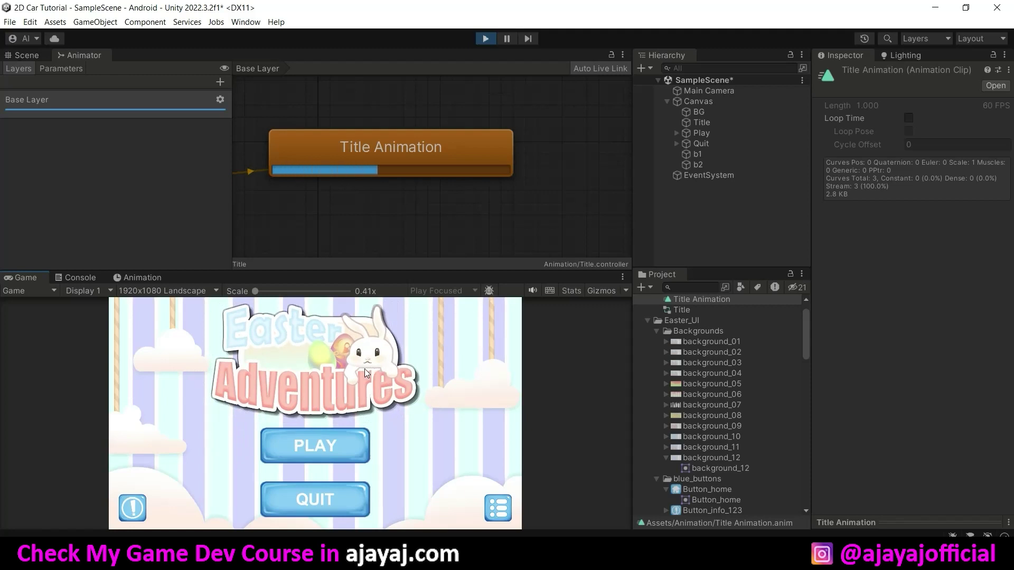
click(485, 38)
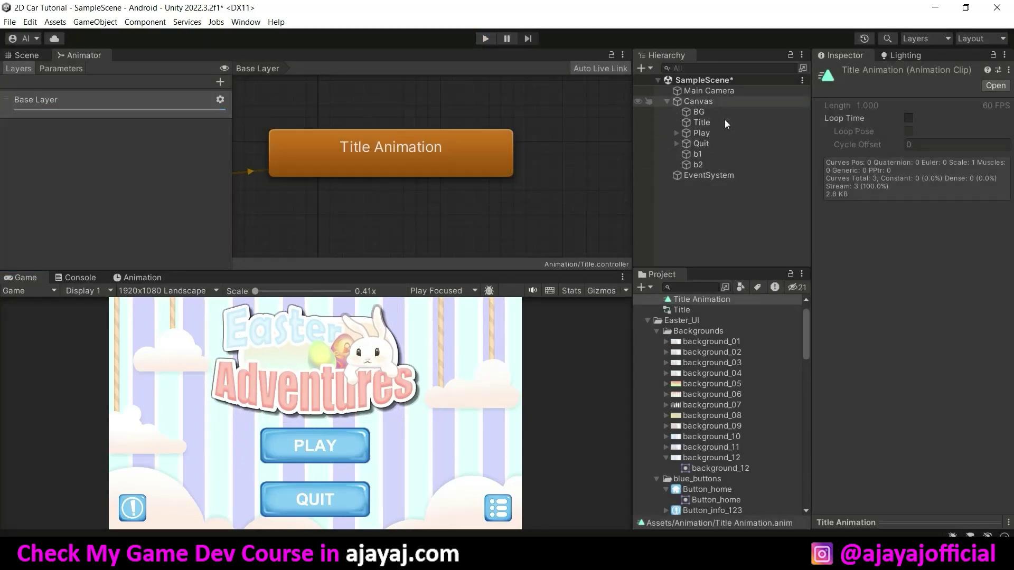
click(711, 134)
Create a 'play animation' clip for the Play button in the Animation folder
click(32, 55)
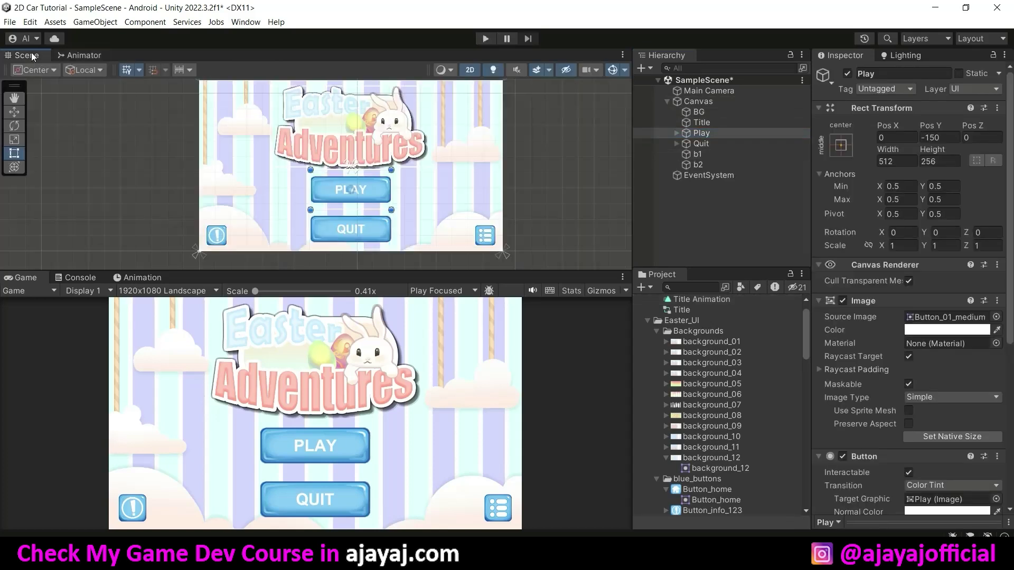
click(146, 277)
click(402, 431)
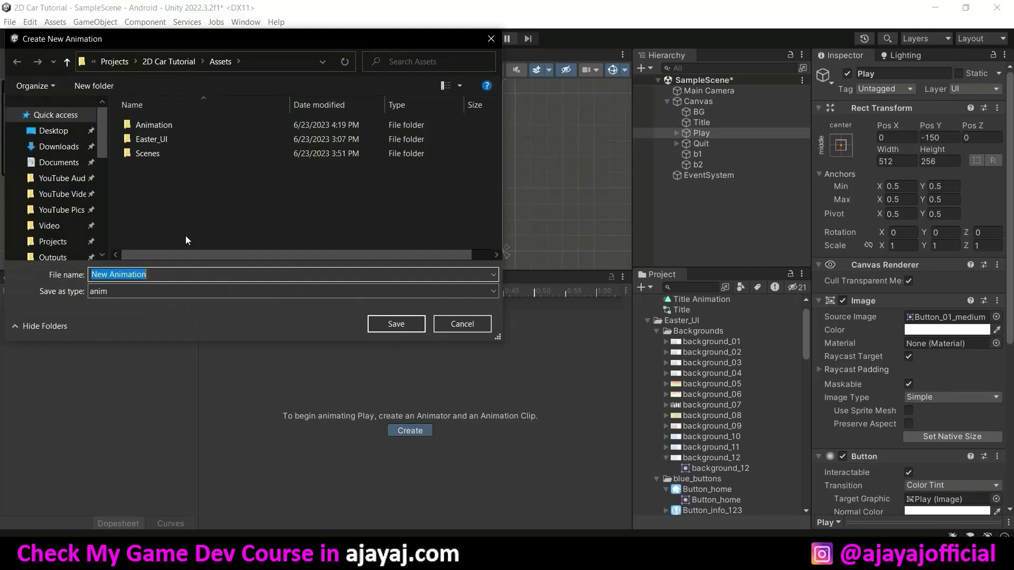
text(play anim)
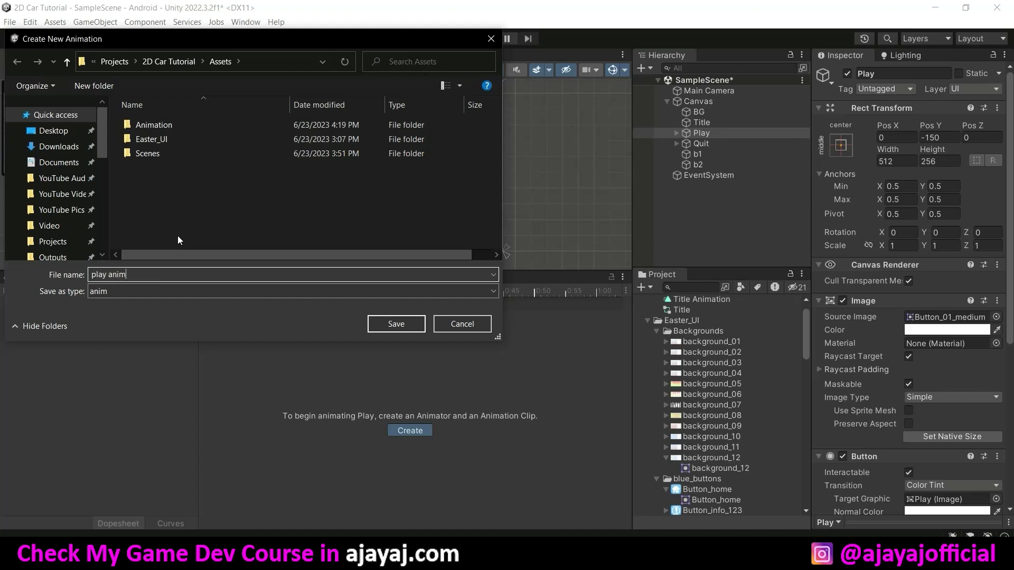
text(ation)
double_click(183, 126)
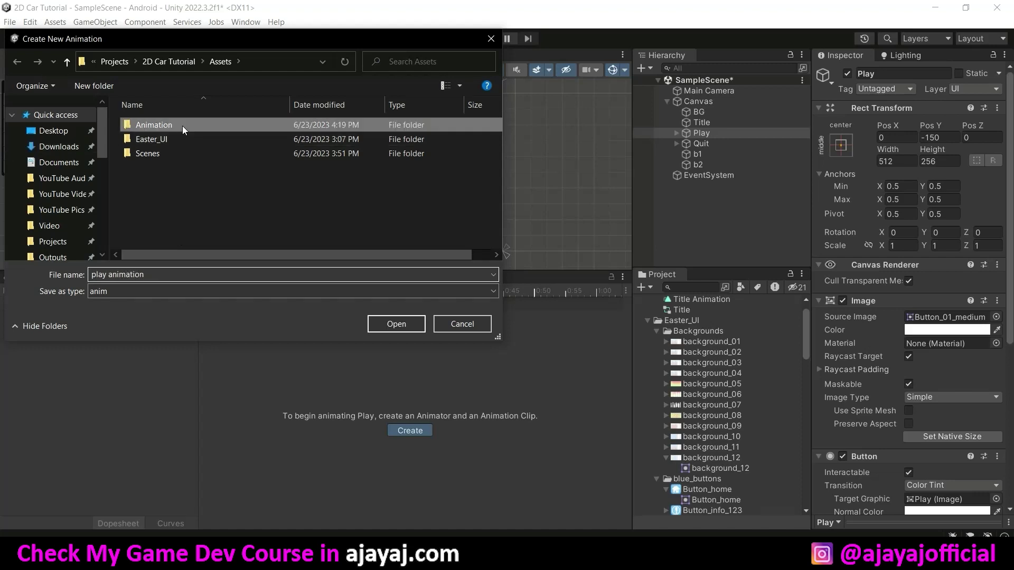
click(410, 324)
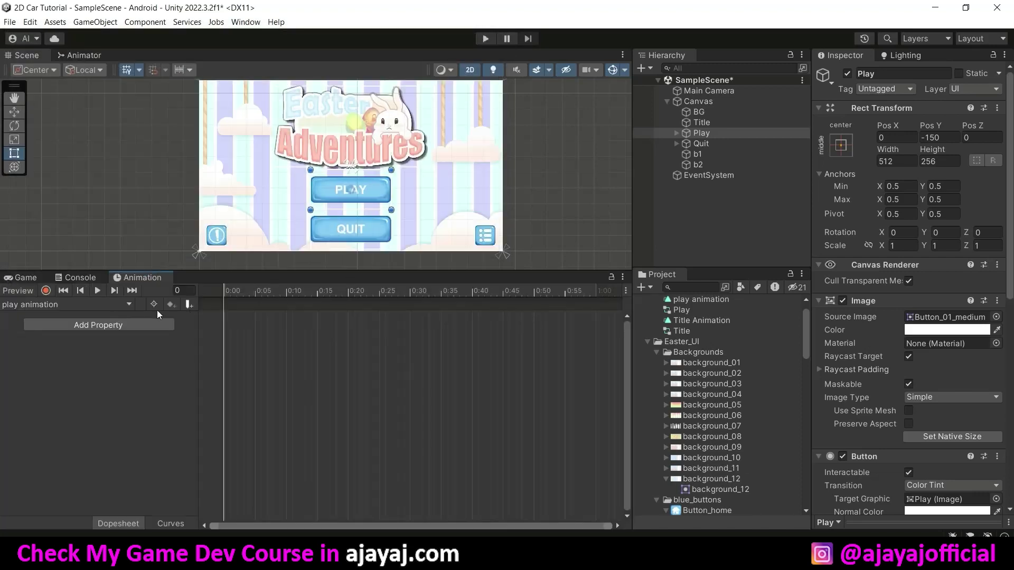
With recording on, set the Play button image's alpha to 0 at frame 0
click(46, 290)
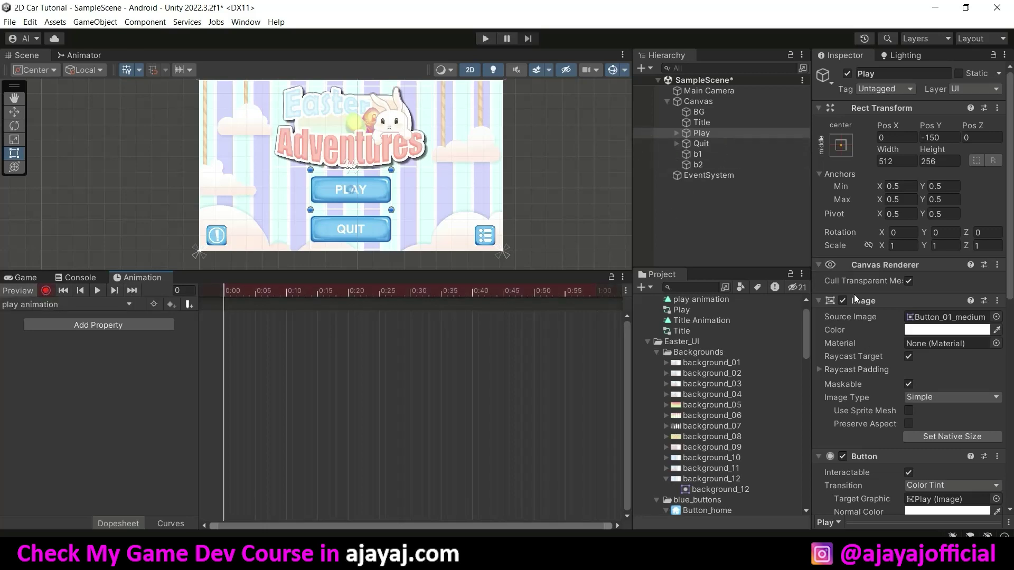
click(923, 329)
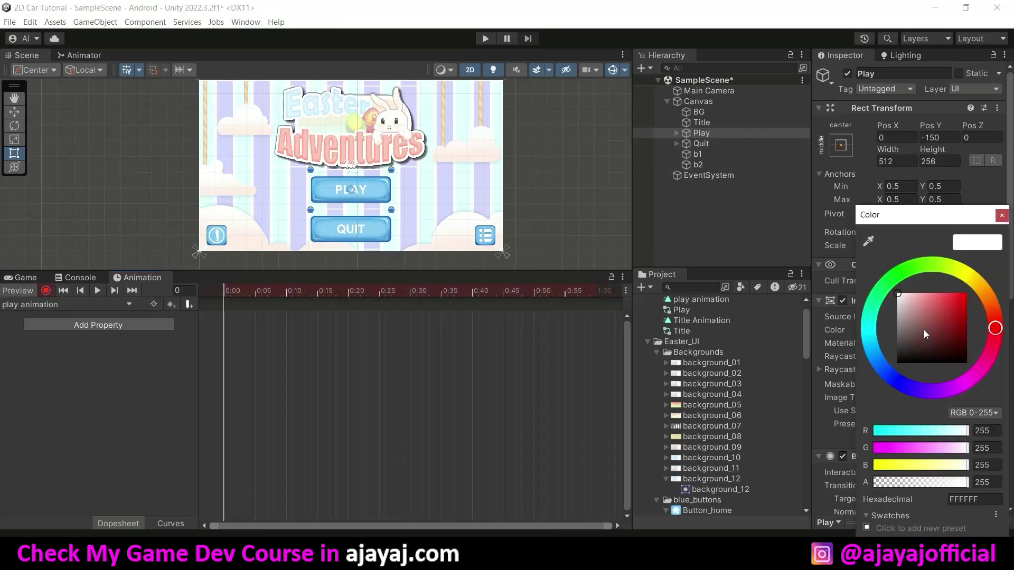
mouse_move(961, 483)
mouse_down()
mouse_move(857, 488)
mouse_move(980, 469)
mouse_up()
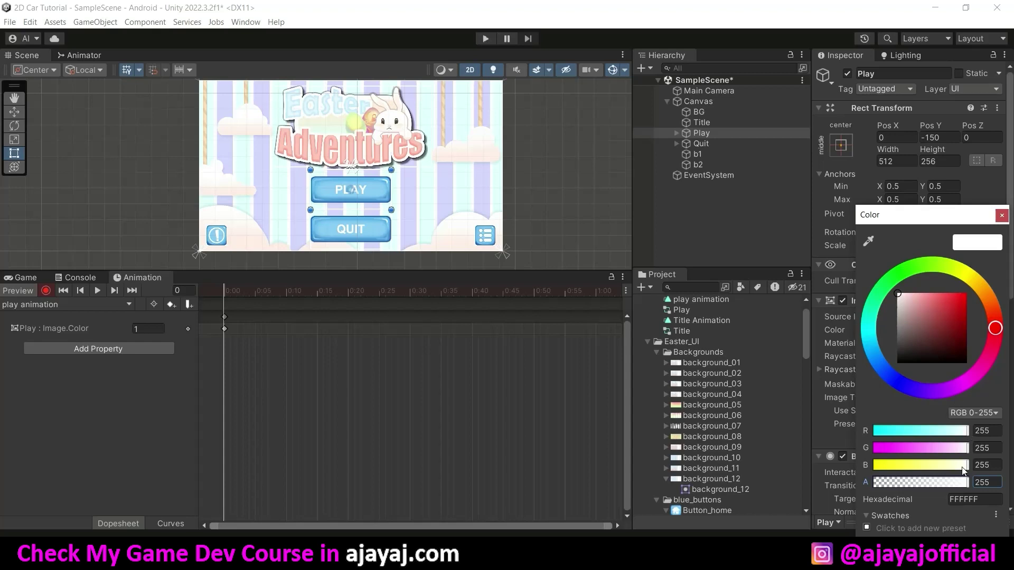
drag(965, 482, 828, 489)
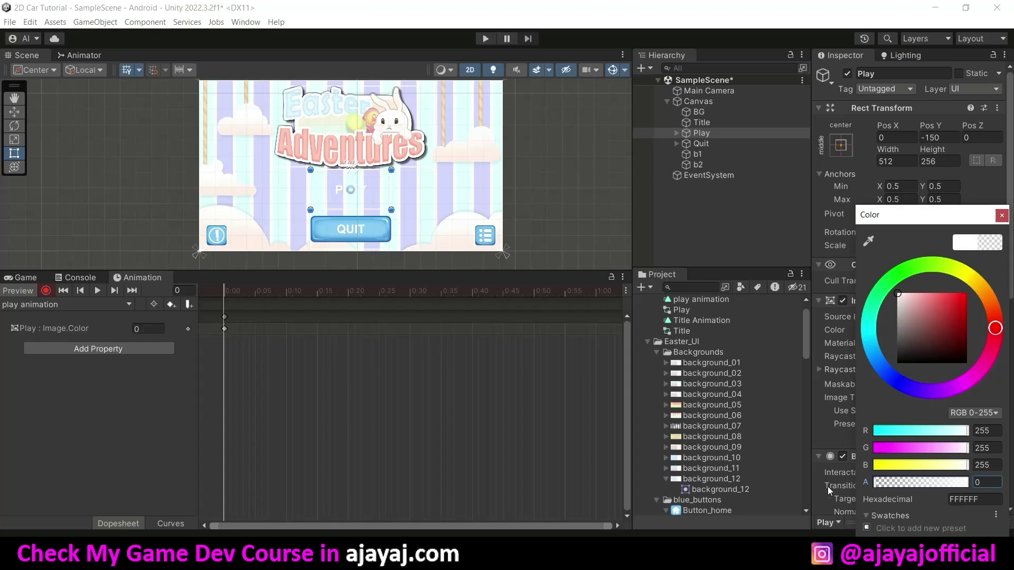
click(590, 290)
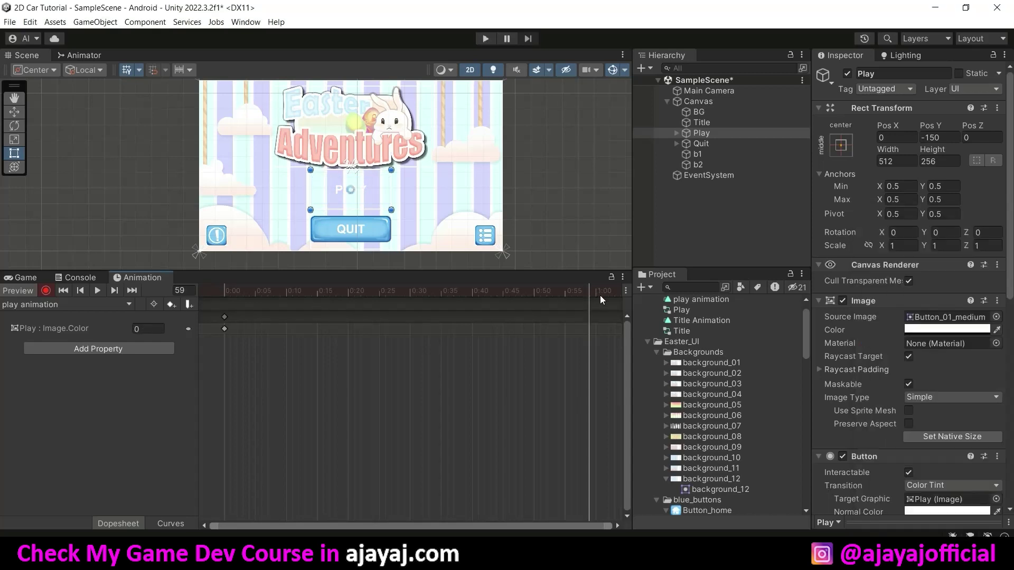
Set the Play image fully opaque at frame 80 and preview the fade-in
scroll(520, 412, down, 2)
scroll(533, 349, down, 1)
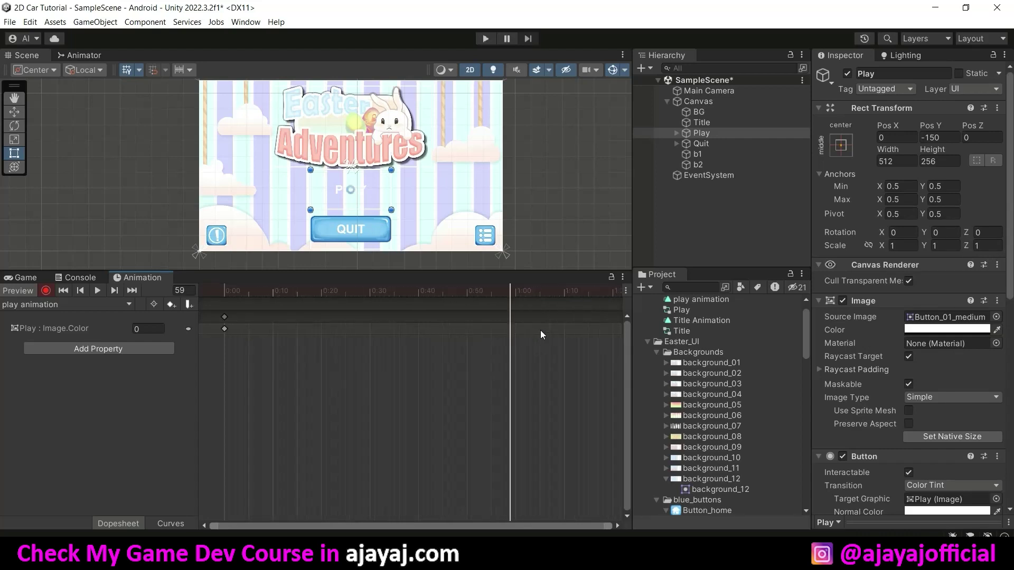
click(563, 294)
click(186, 290)
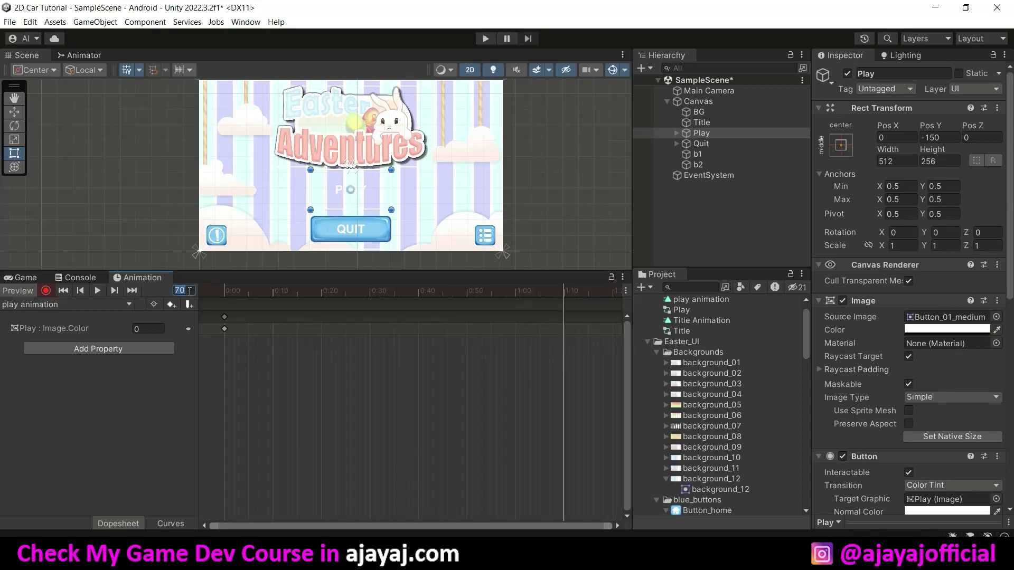
text(80)
key(Return)
click(939, 330)
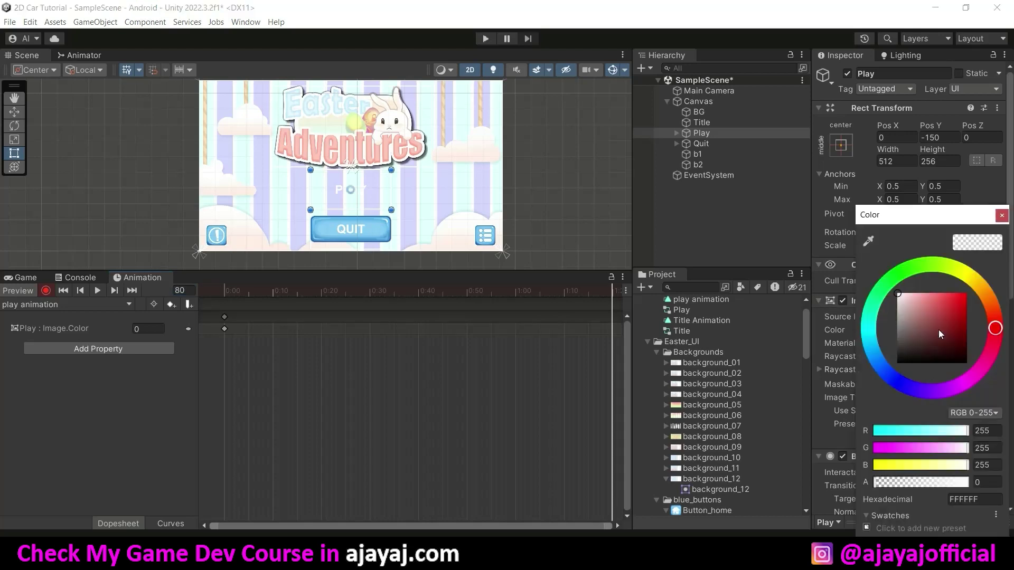
drag(921, 484, 974, 487)
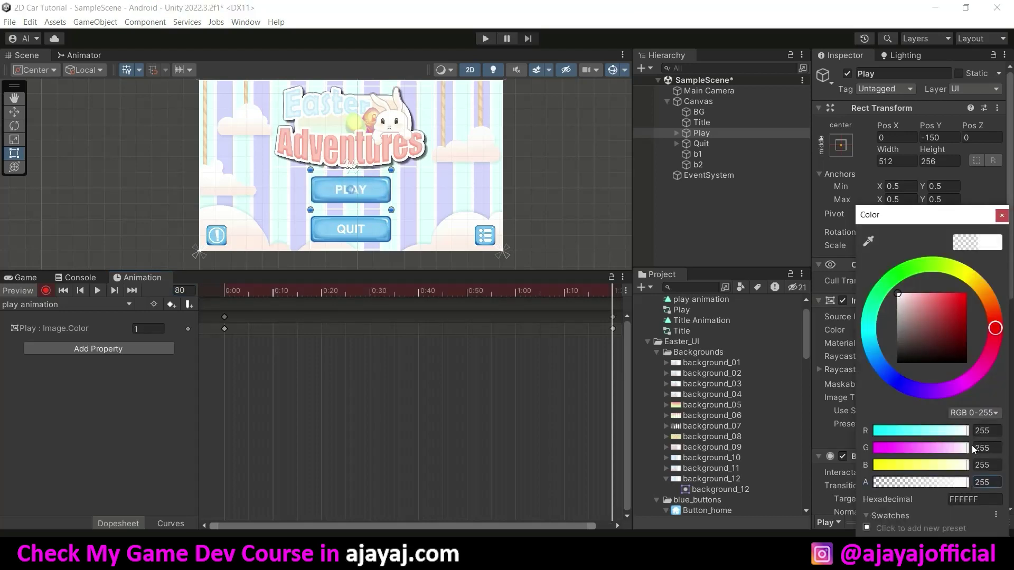
click(1002, 216)
click(97, 291)
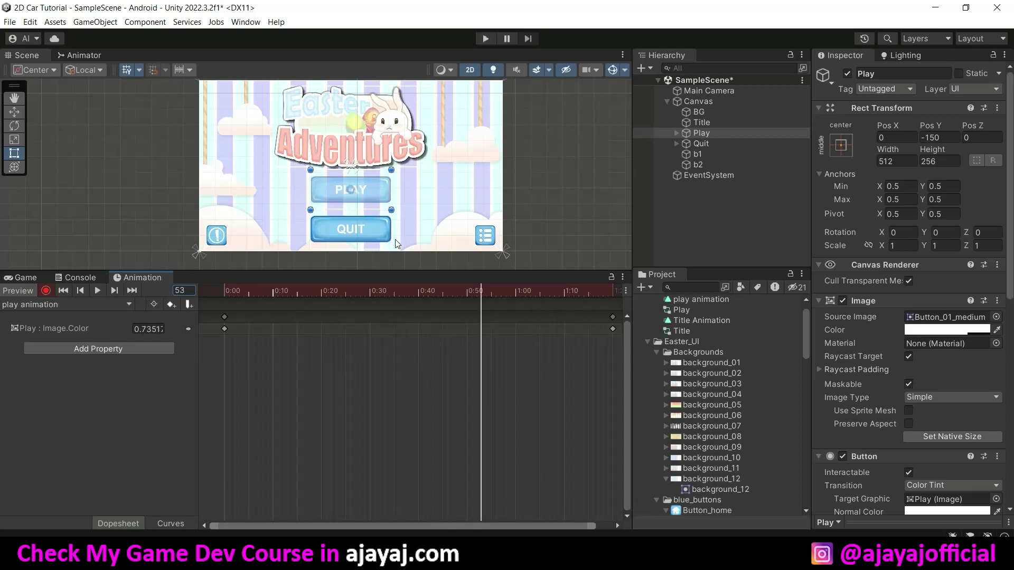
Stop recording, return the timeline to frame 0 and select the PLAY label's Text (Legacy) object
click(51, 290)
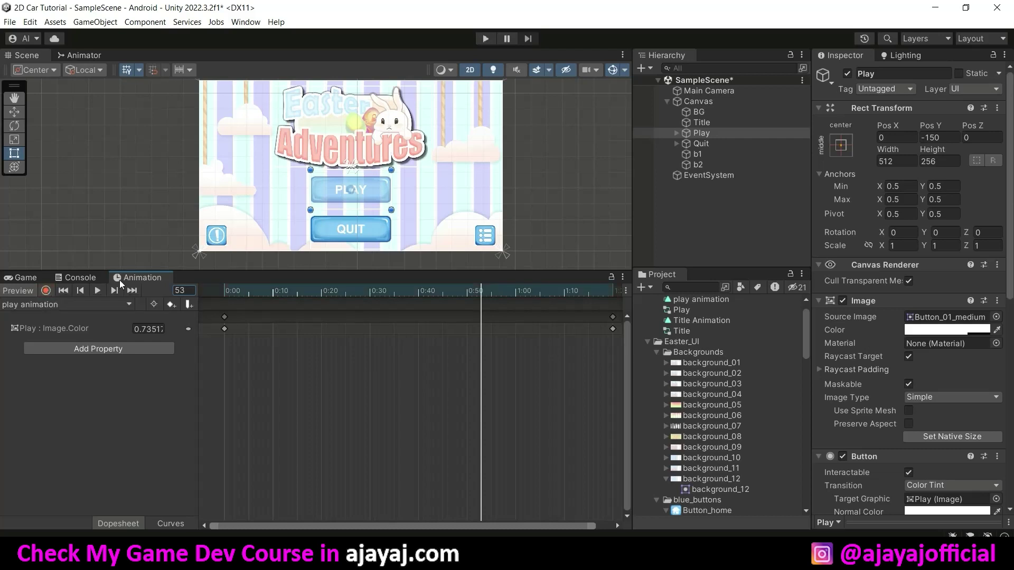
click(677, 134)
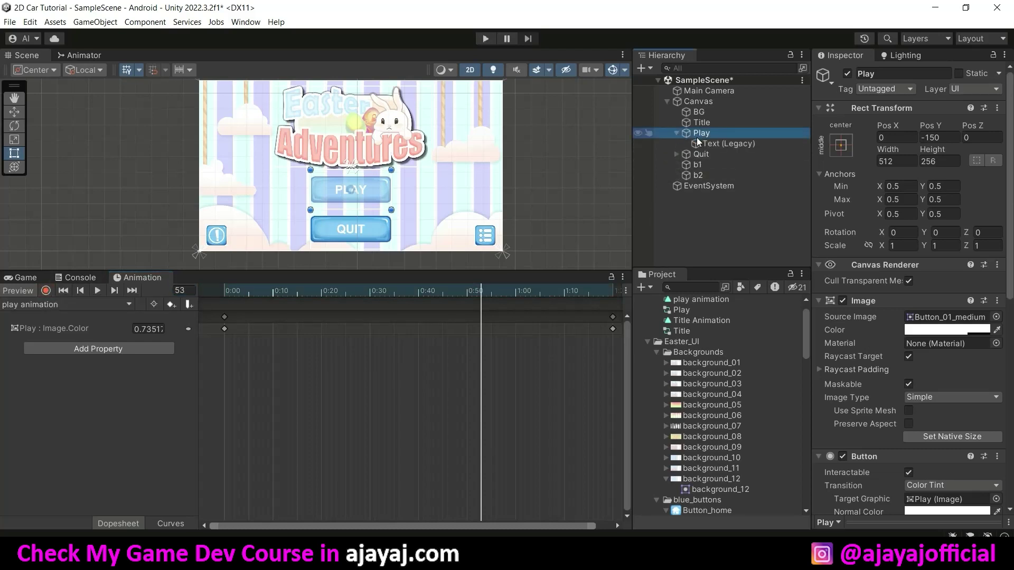
click(719, 145)
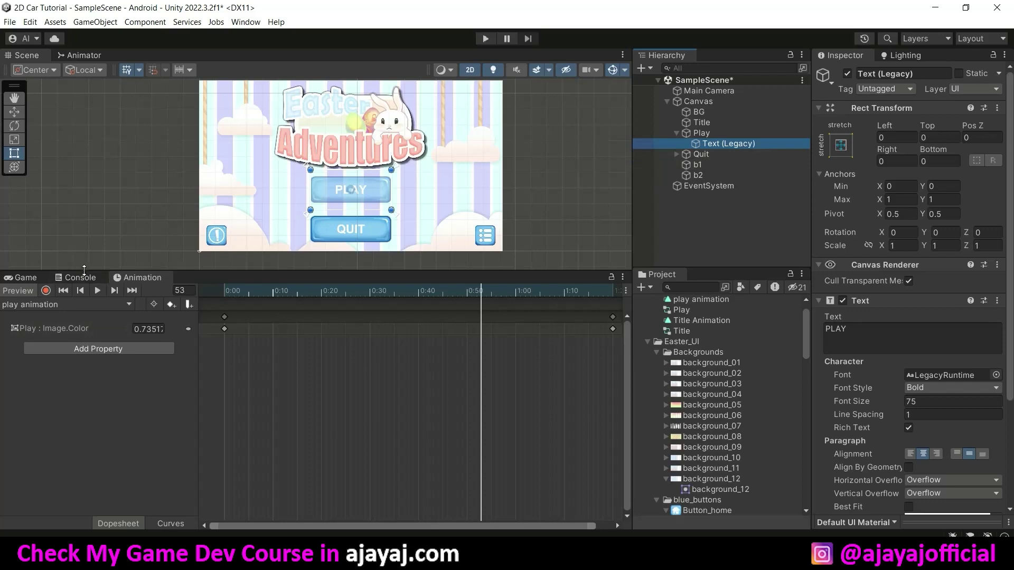
click(25, 277)
click(140, 277)
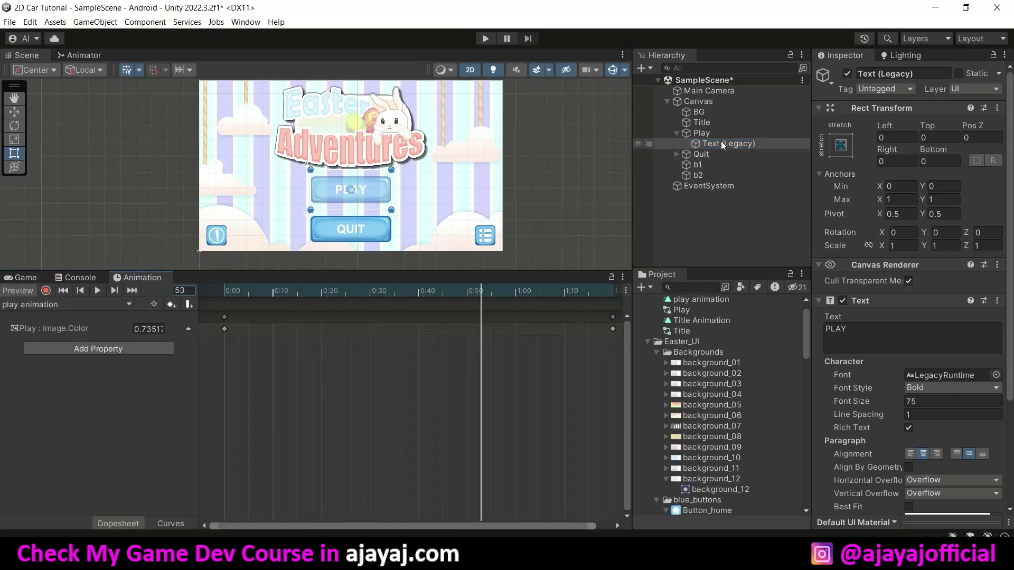
click(734, 132)
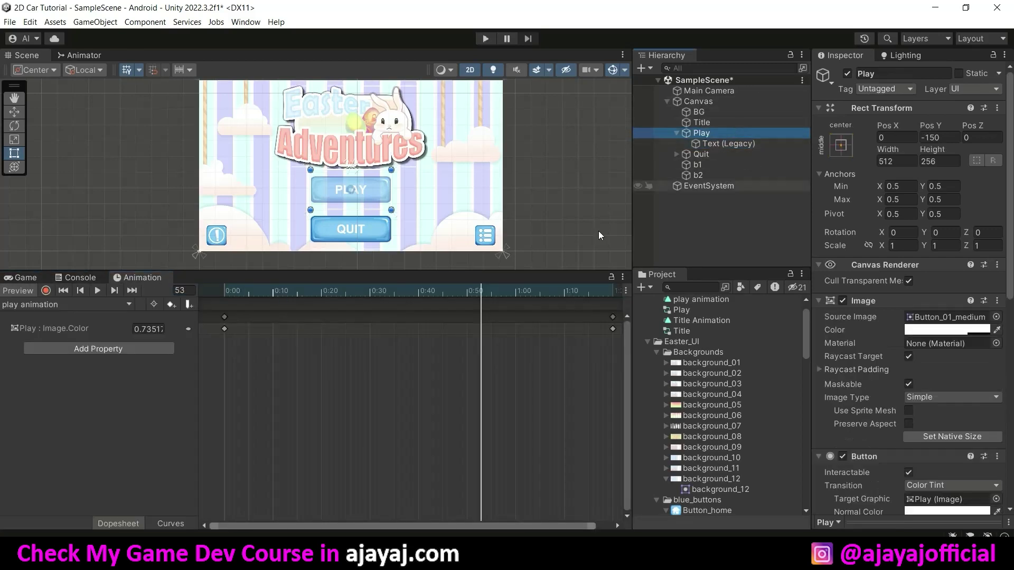
drag(476, 290, 217, 292)
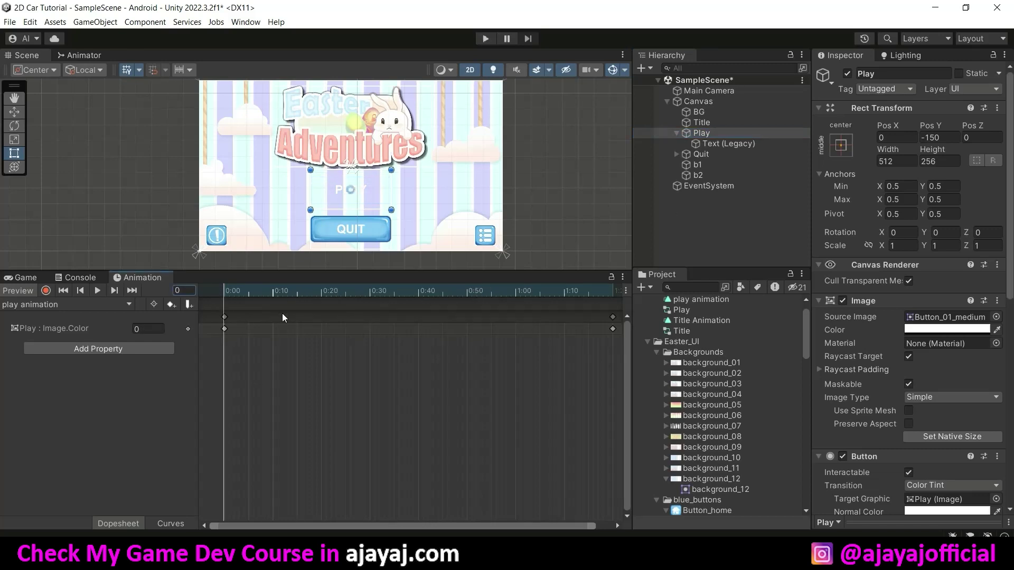
click(749, 145)
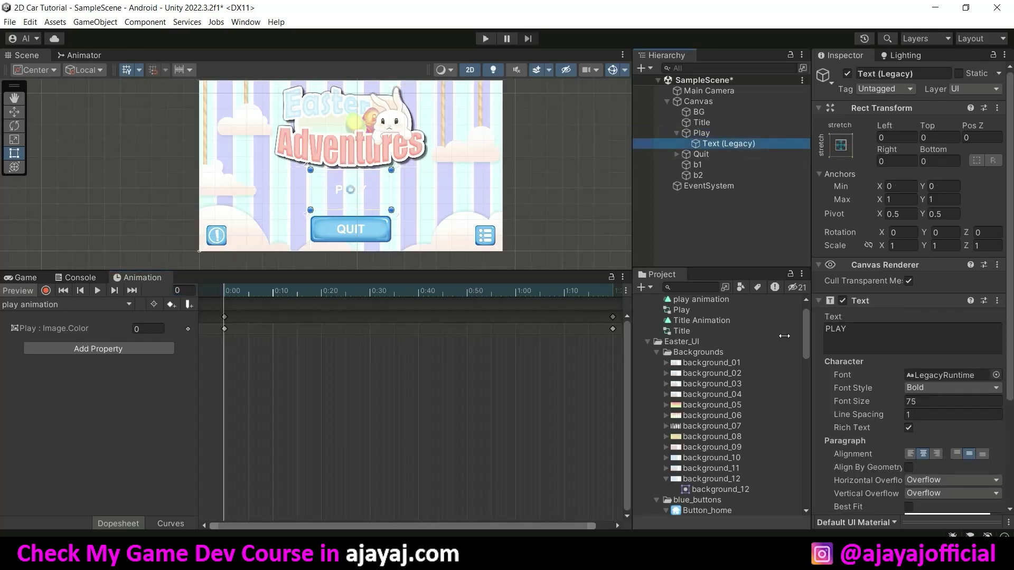
In record mode, key the PLAY text colour alpha at 0 on frame 0
click(46, 290)
scroll(948, 356, down, 3)
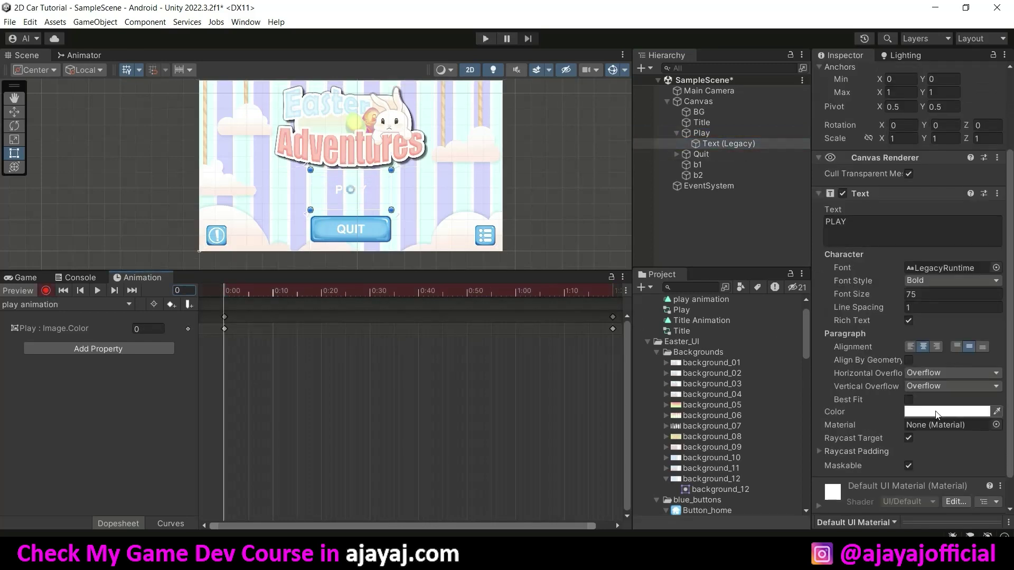
click(939, 413)
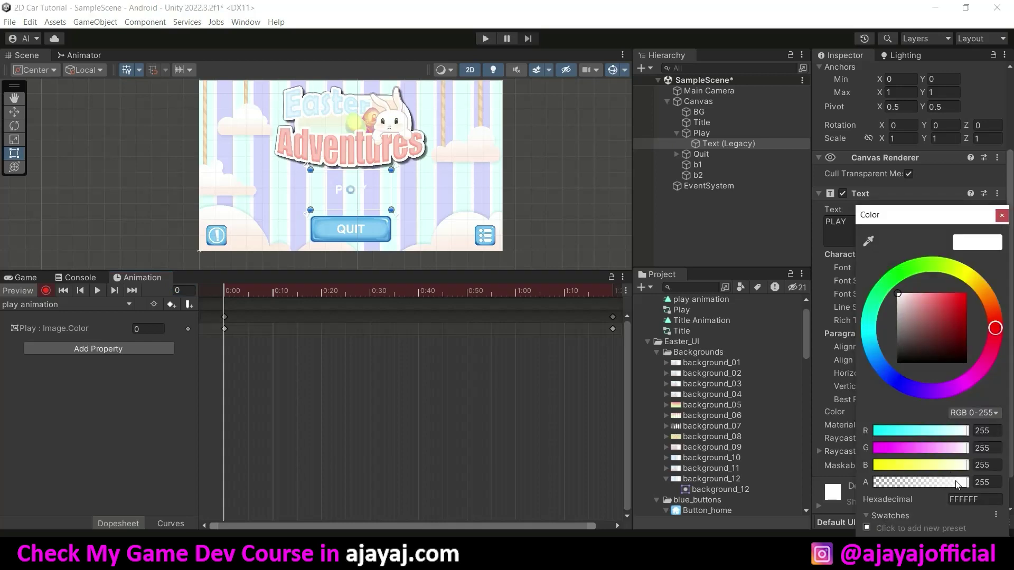
drag(958, 484, 857, 486)
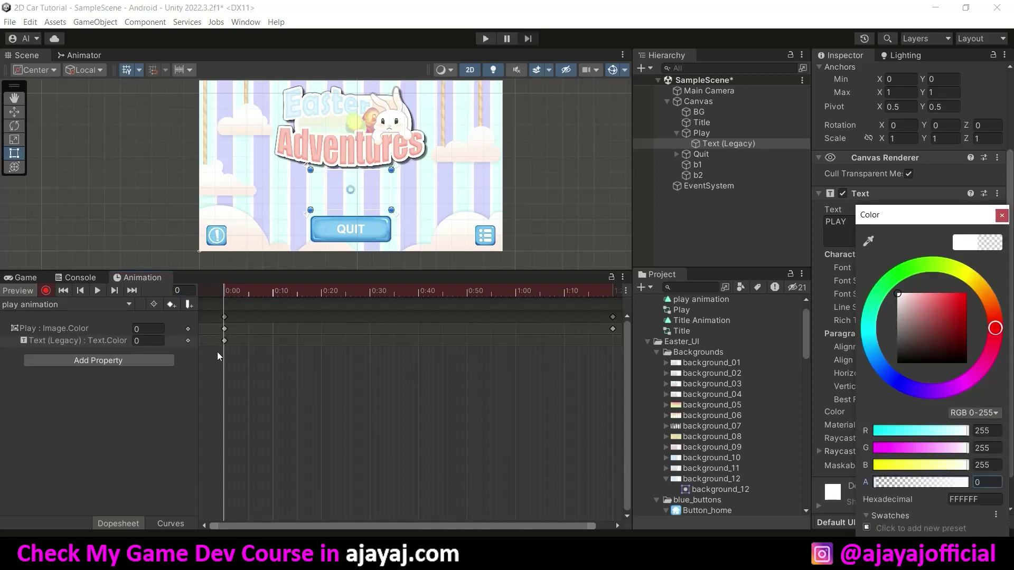
click(1002, 216)
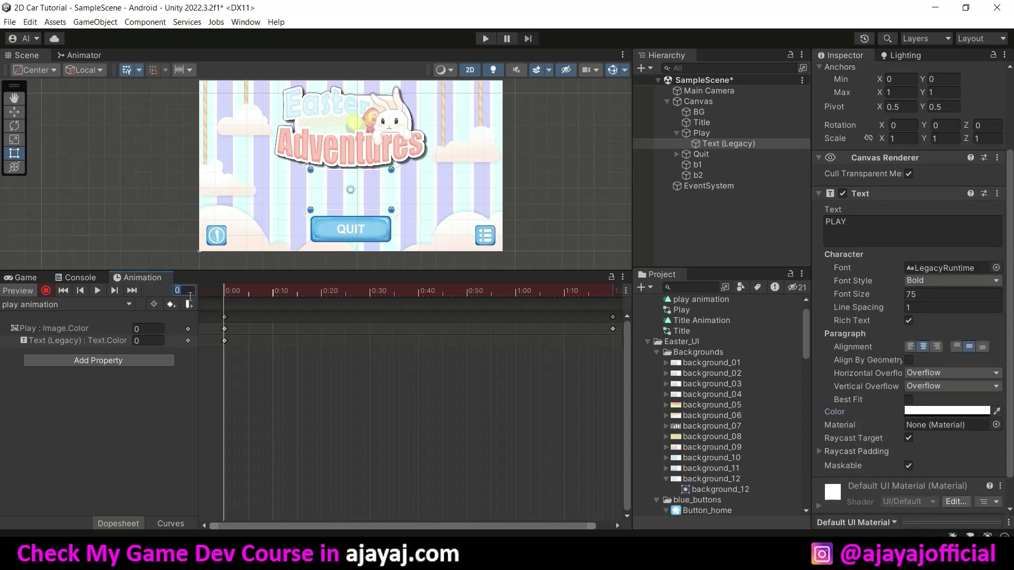
Key the PLAY text alpha at 255 on frame 80, preview the fade, and open Title Animation in the Animator
text(80)
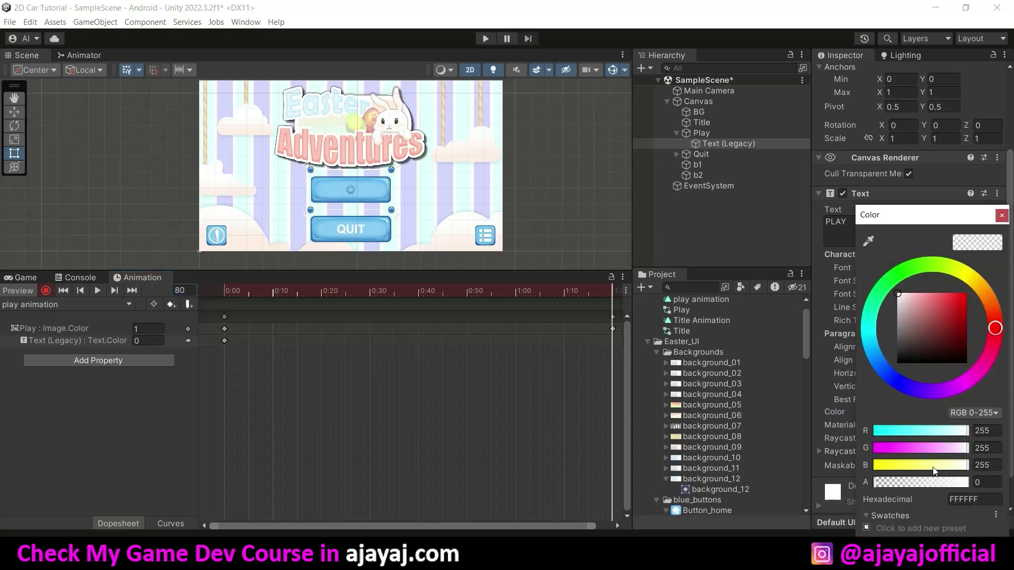
click(946, 411)
drag(923, 482, 998, 483)
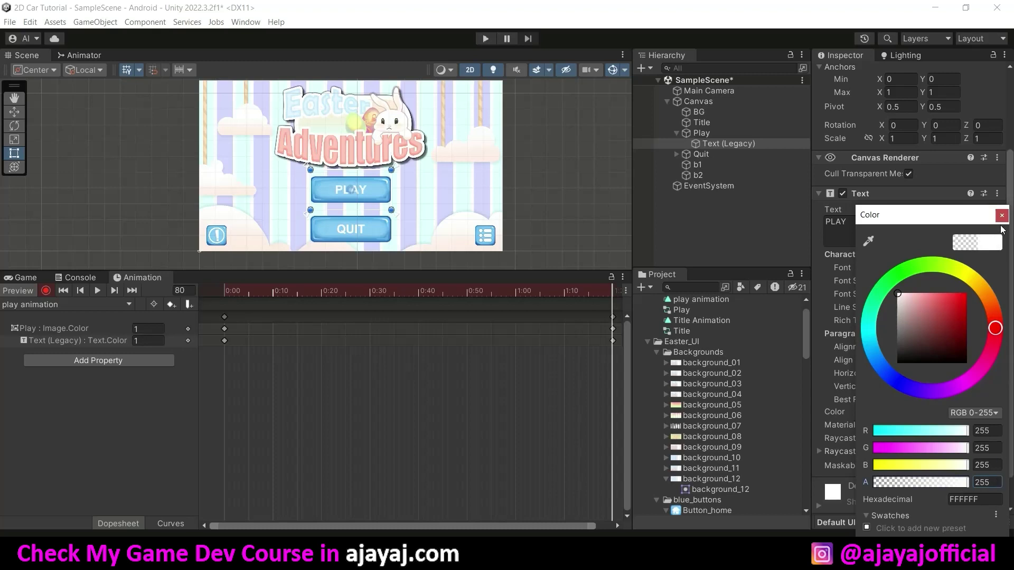
click(1002, 215)
click(97, 291)
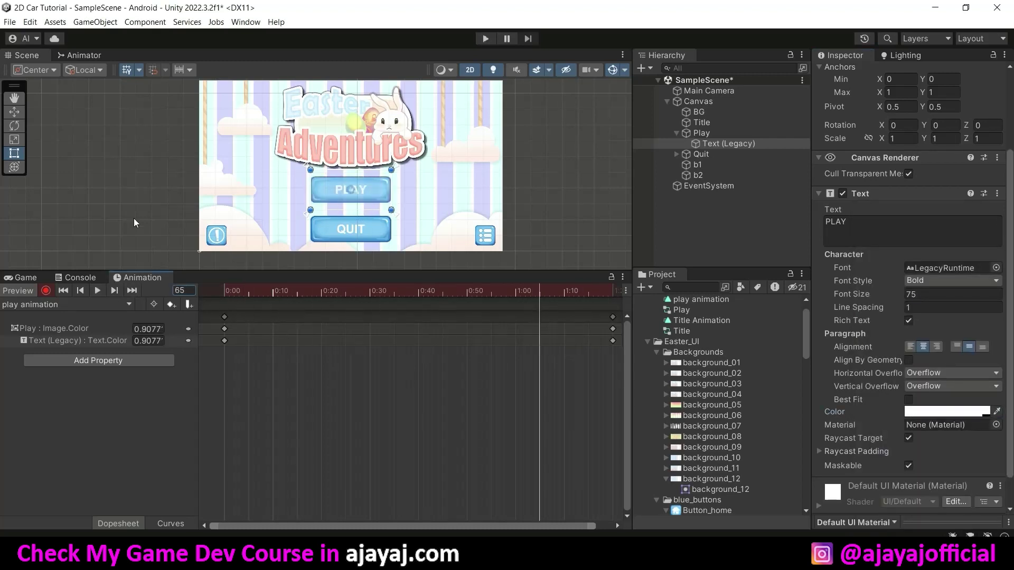
click(80, 55)
double_click(330, 140)
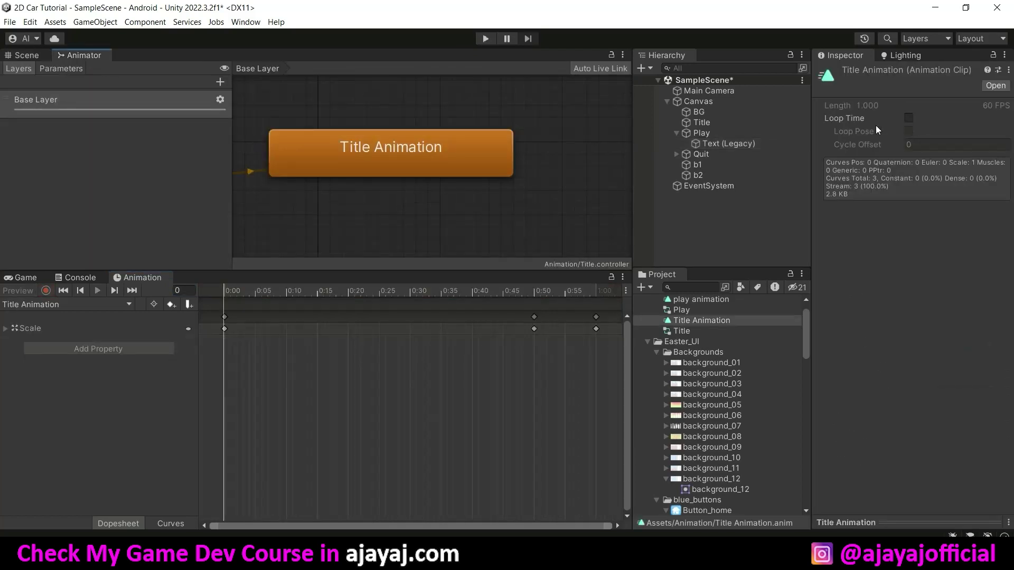
Open the Play button's play animation clip from its Animator state, then show the Game view of the menu
click(421, 156)
click(556, 170)
click(722, 166)
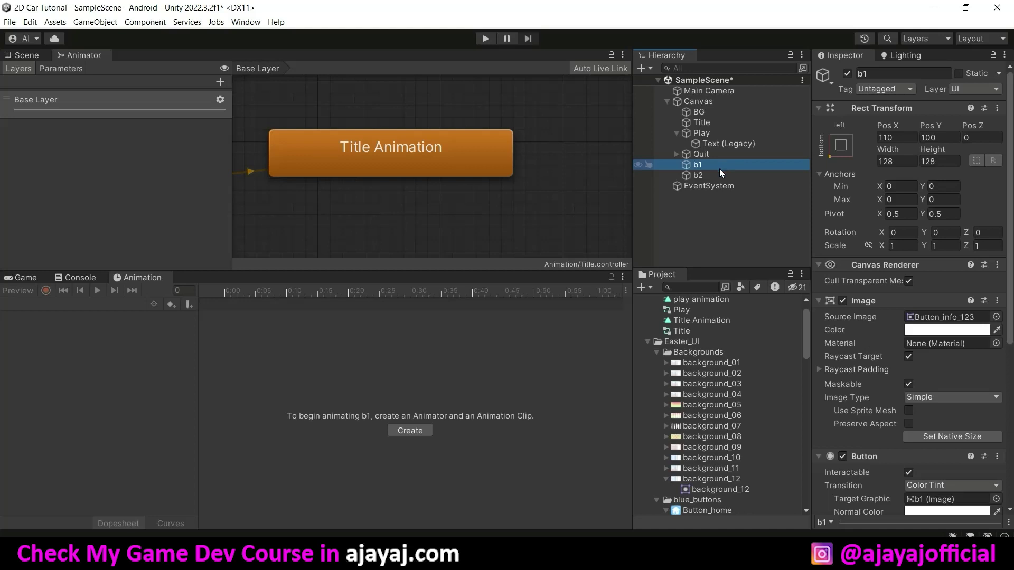
click(712, 132)
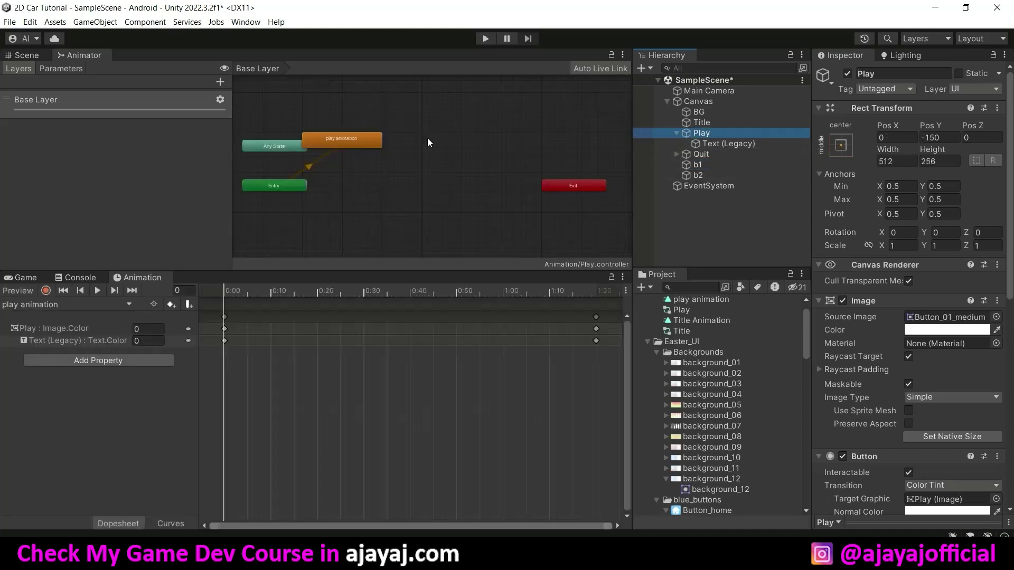
double_click(369, 139)
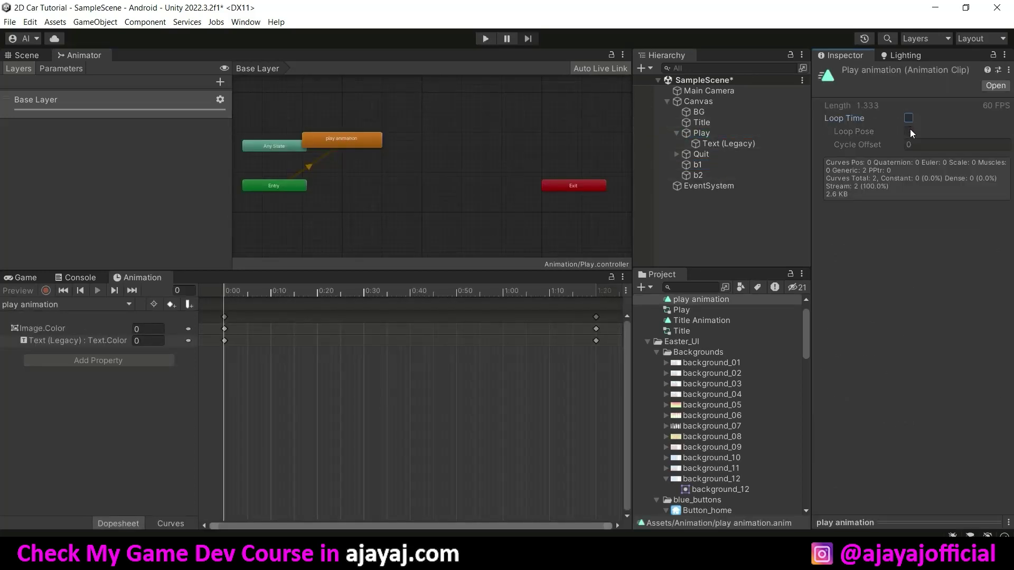
key(ctrl+1)
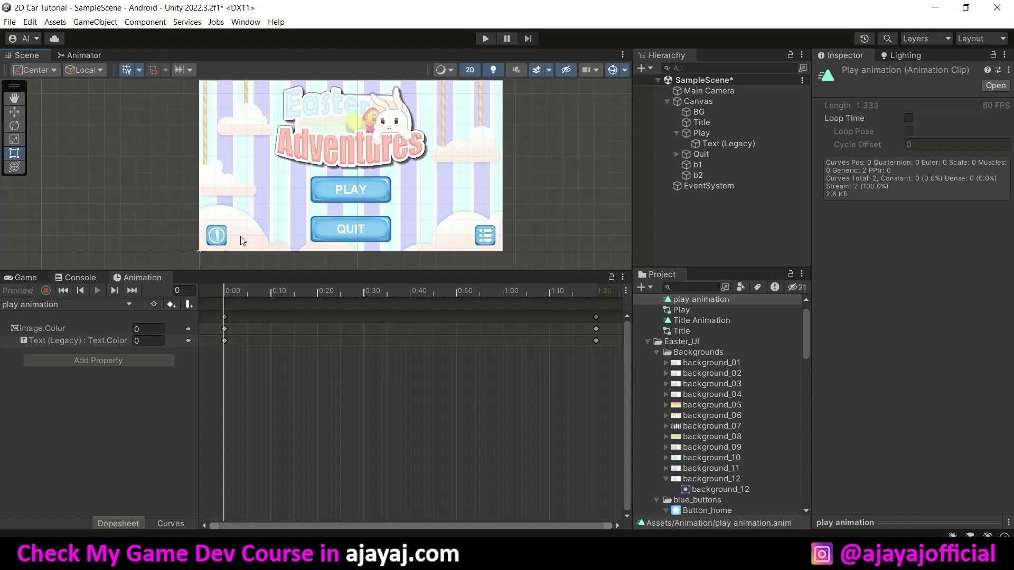
click(26, 277)
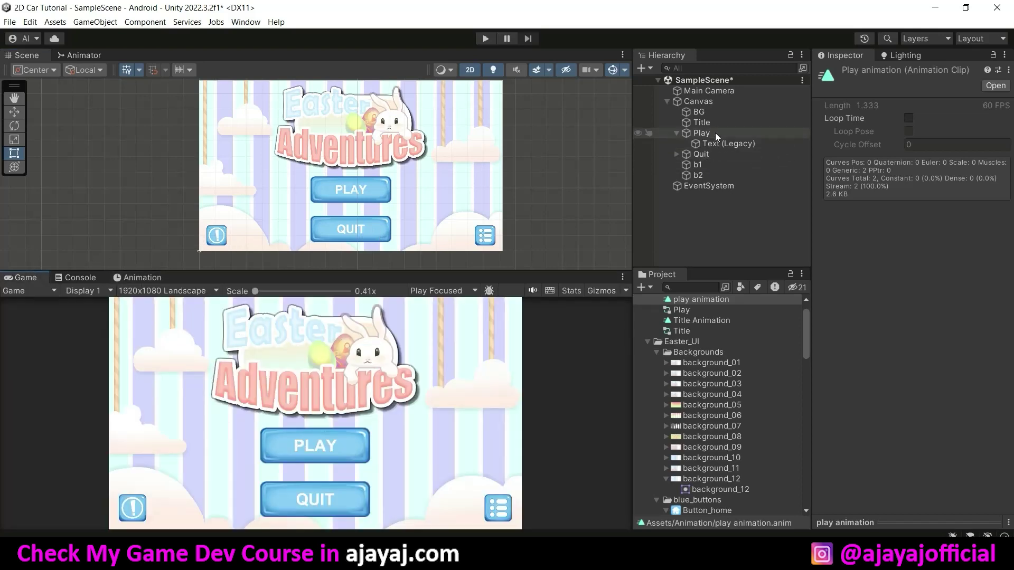
Copy the Animator component from the Play object
click(701, 133)
scroll(894, 319, down, 5)
scroll(882, 351, down, 5)
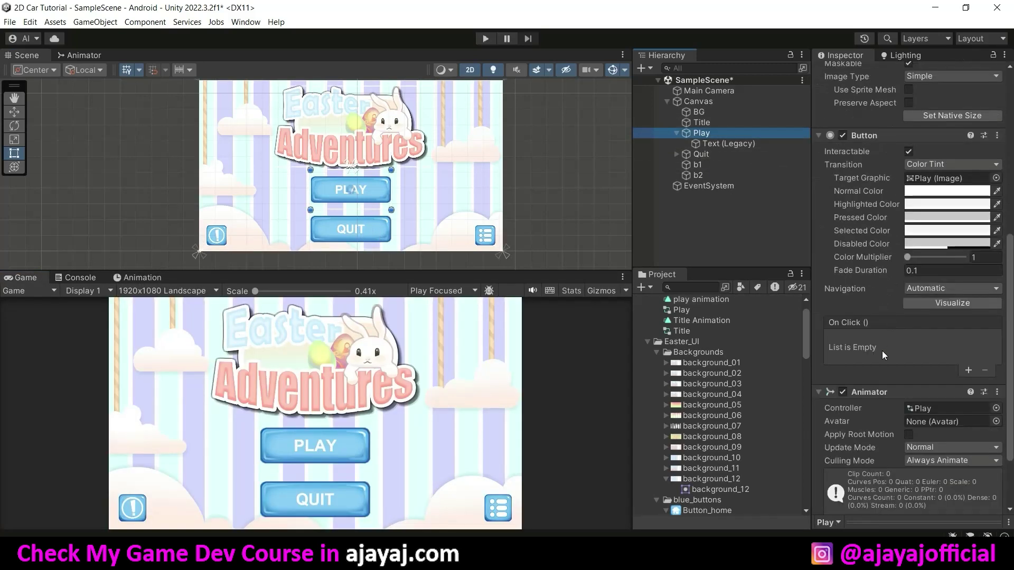
right_click(897, 391)
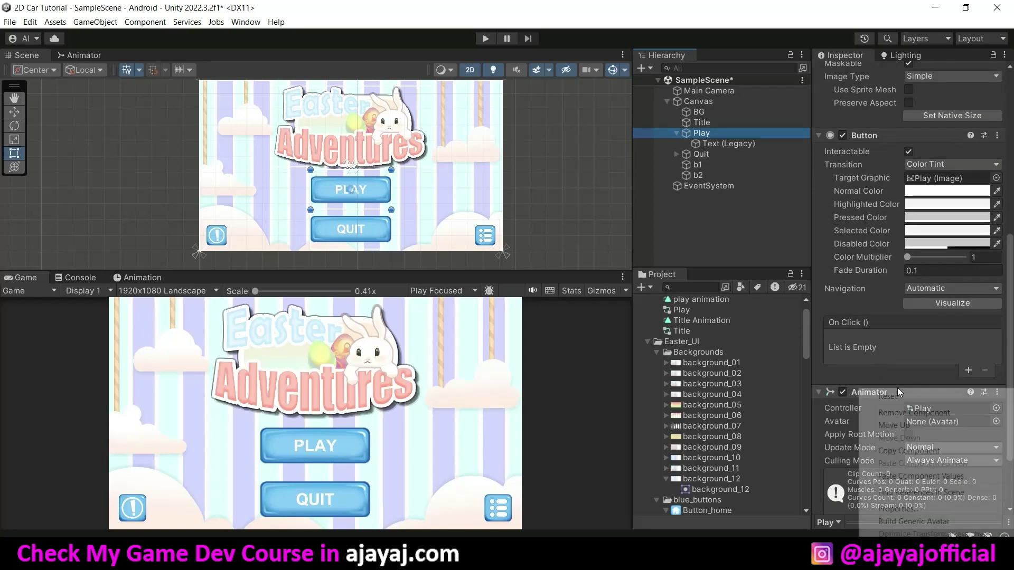
click(914, 452)
Paste the Animator onto the Quit button as a new component, then test-run the game
click(729, 155)
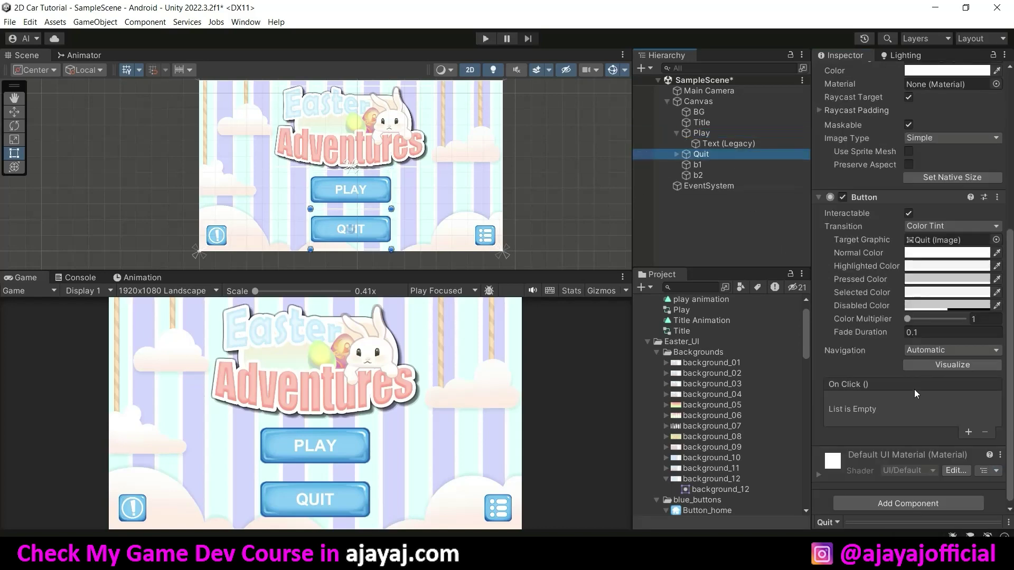
click(997, 193)
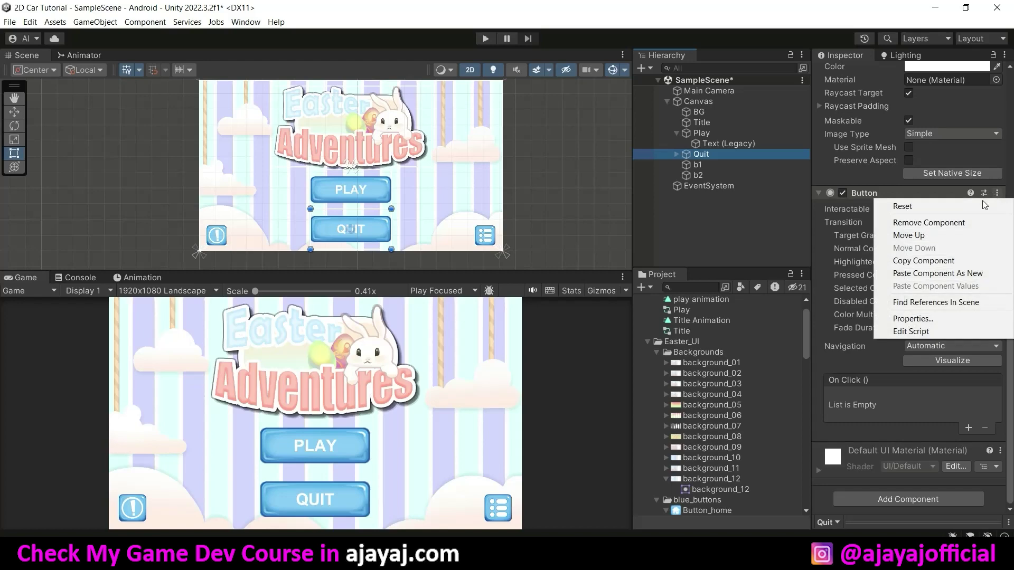
click(936, 273)
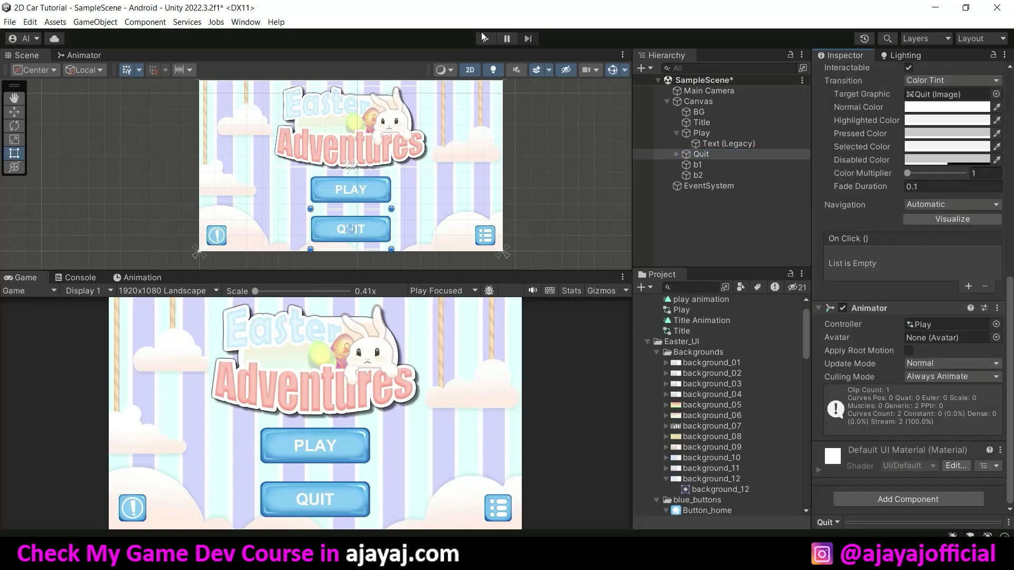
click(492, 40)
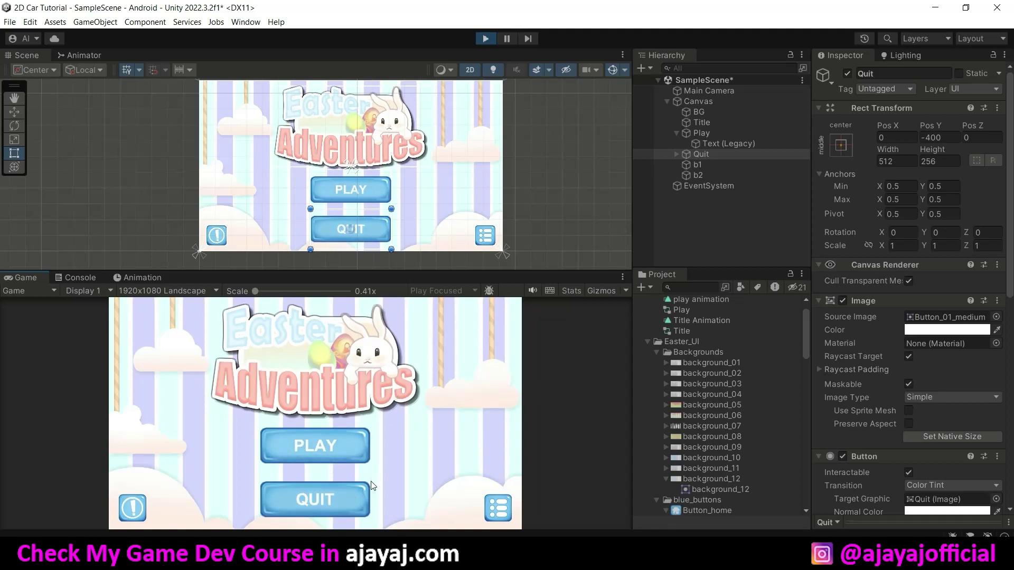
click(486, 39)
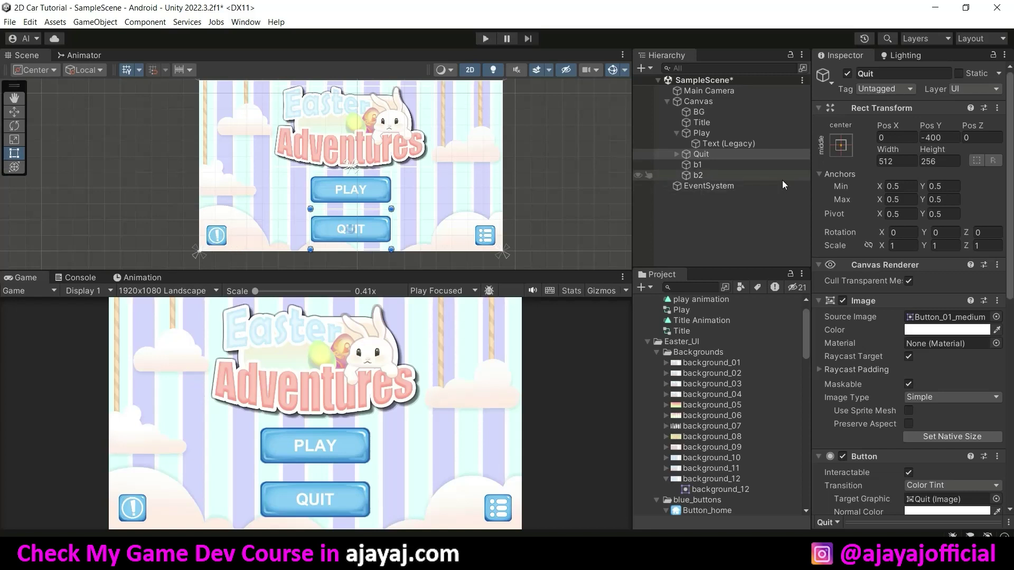
Create and save a new animation clip named 'lb animation' for the b1 info button
click(219, 238)
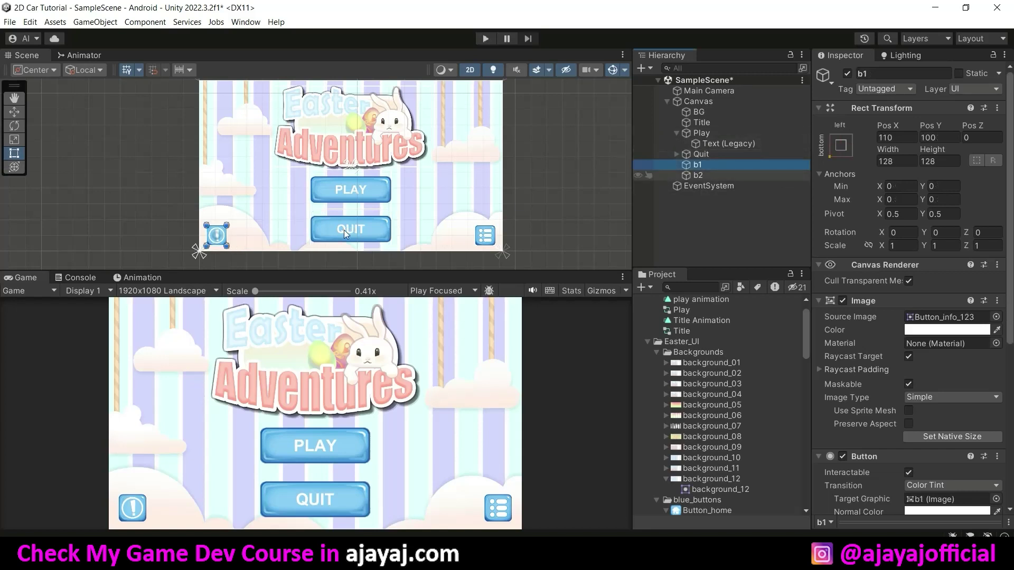
click(894, 138)
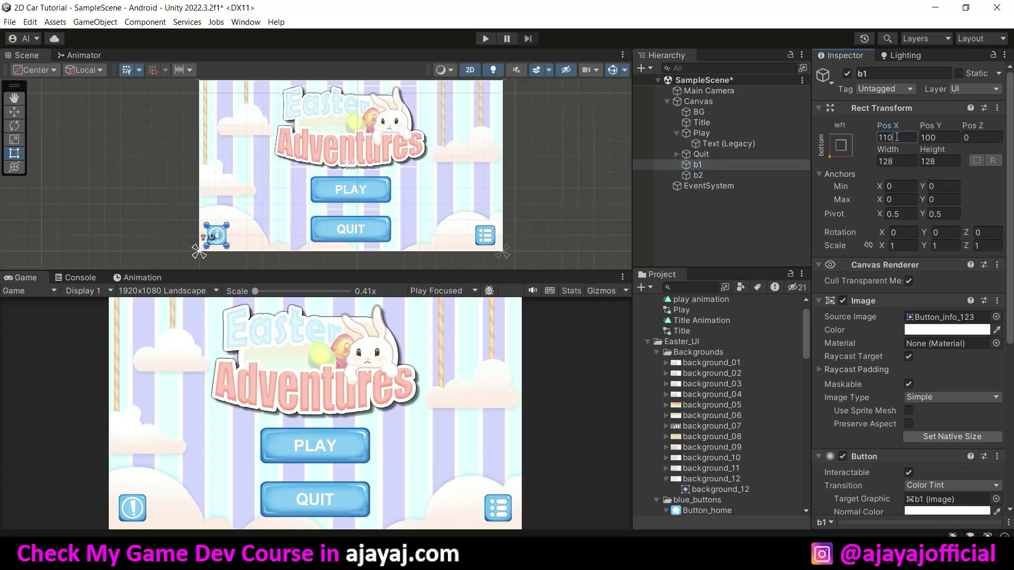
click(139, 277)
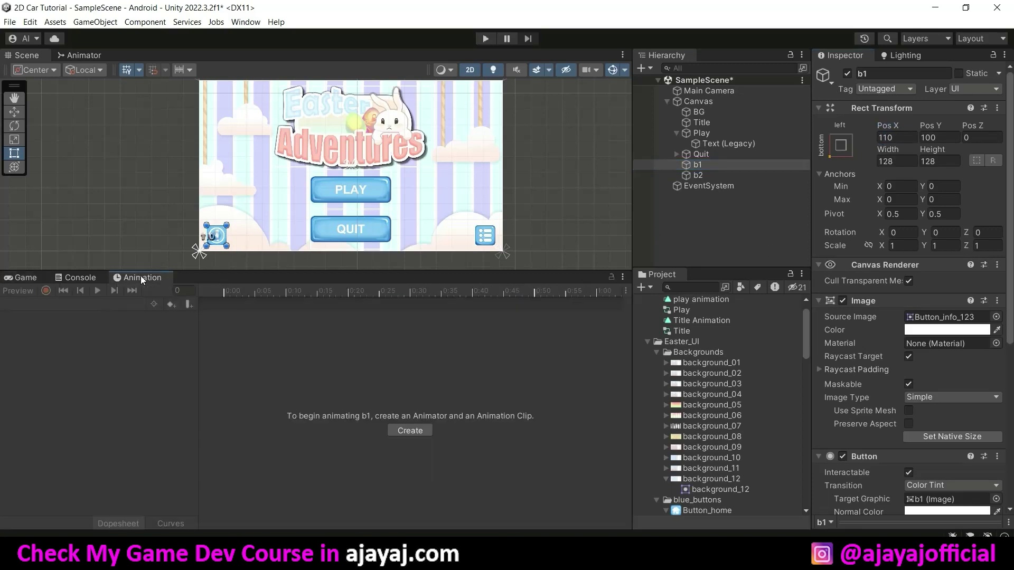
click(422, 430)
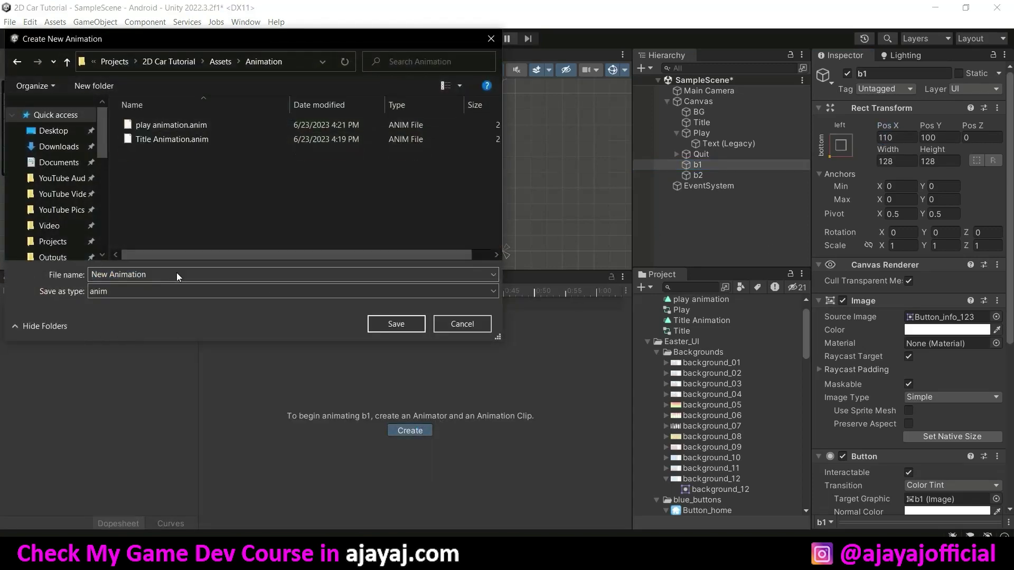
text(lb ani)
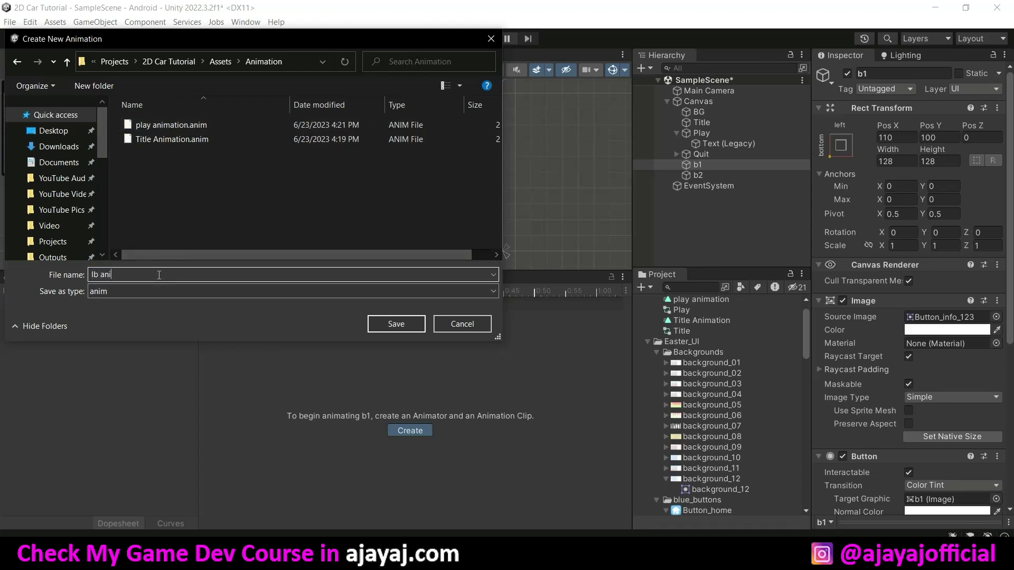
text(mation)
click(397, 328)
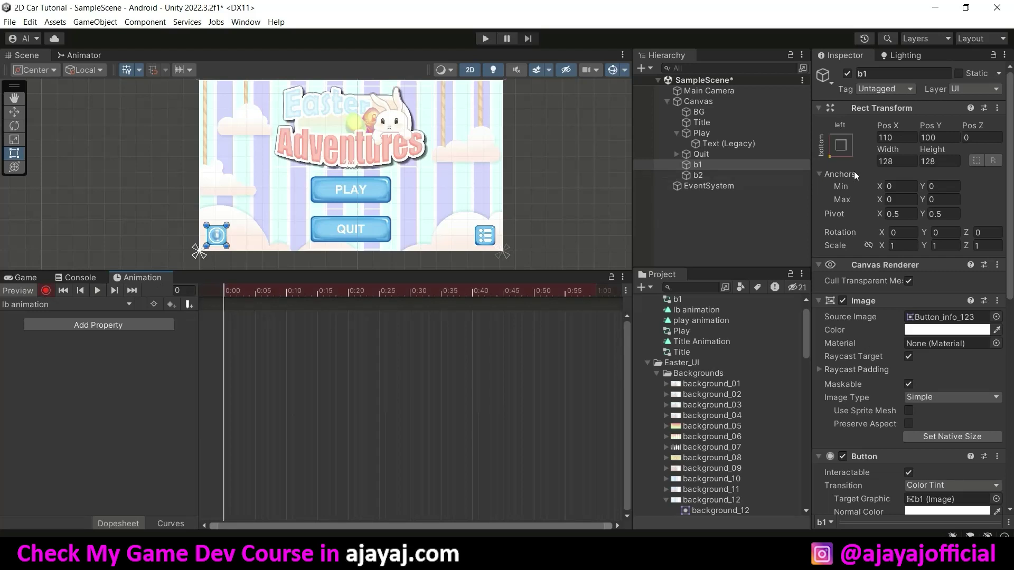
Key b1's Pos X at -300 on frame 0
click(896, 138)
text(200)
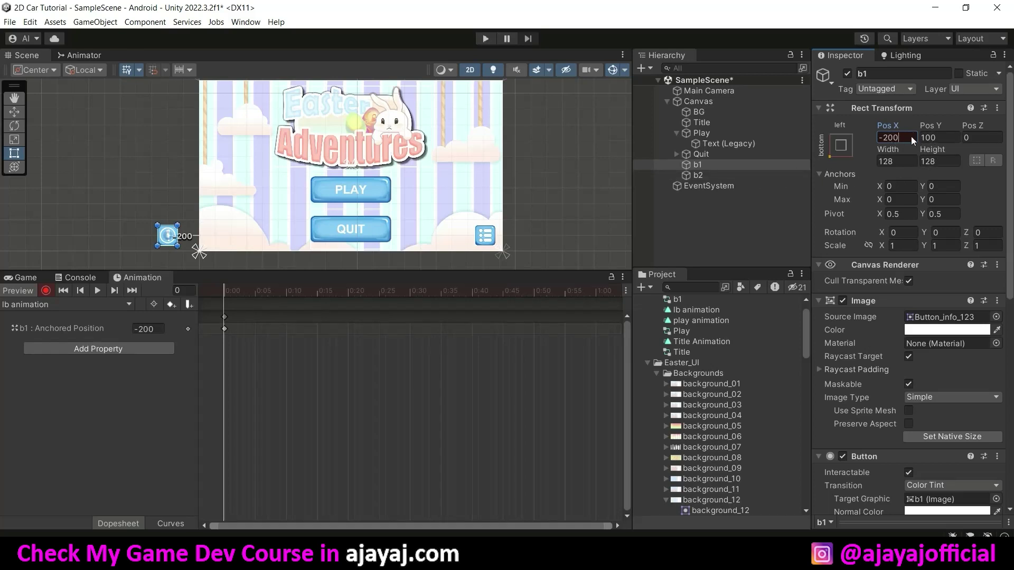
key(BackSpace)
key(BackSpace)
key(BackSpace)
text(300)
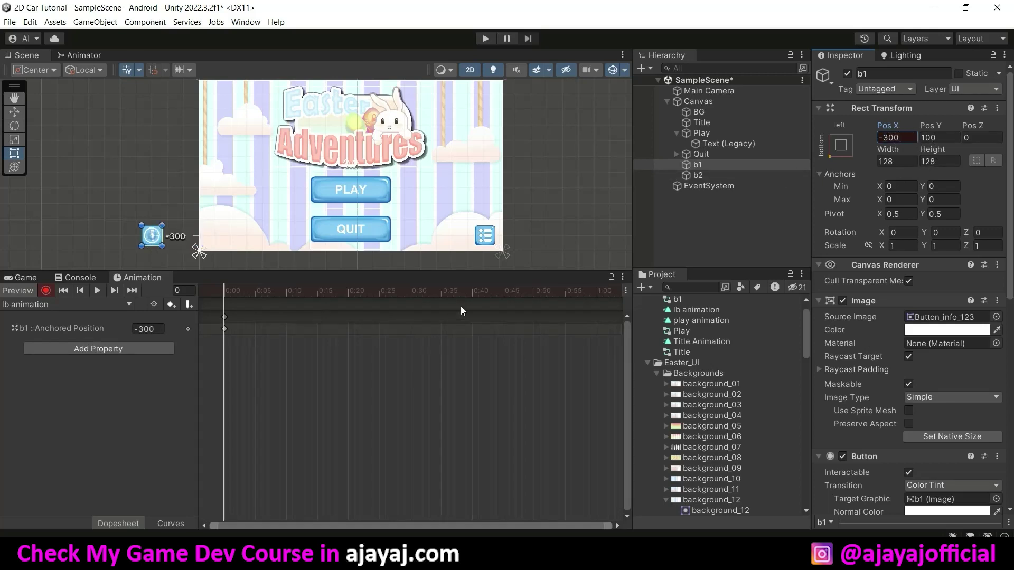
Move the timeline to frame 50 and key b1's Pos X at 130
drag(515, 291, 521, 290)
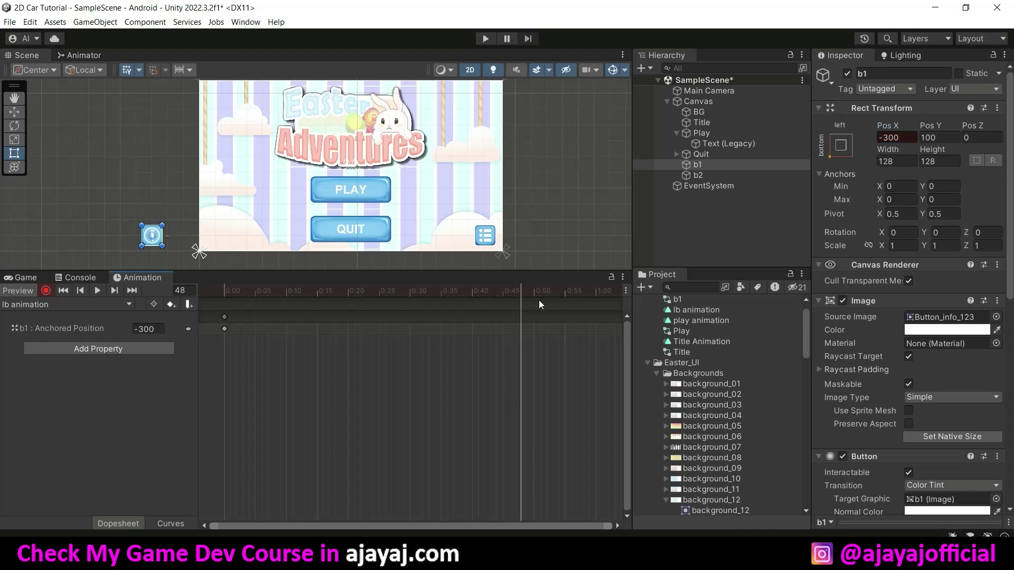
click(189, 290)
text(40)
key(Return)
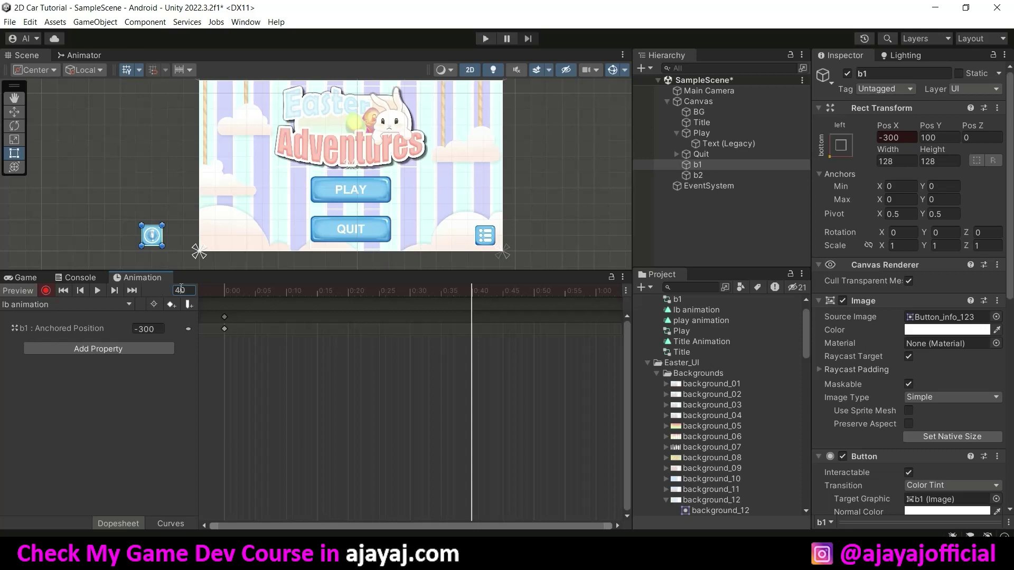
double_click(181, 290)
text(50)
key(Return)
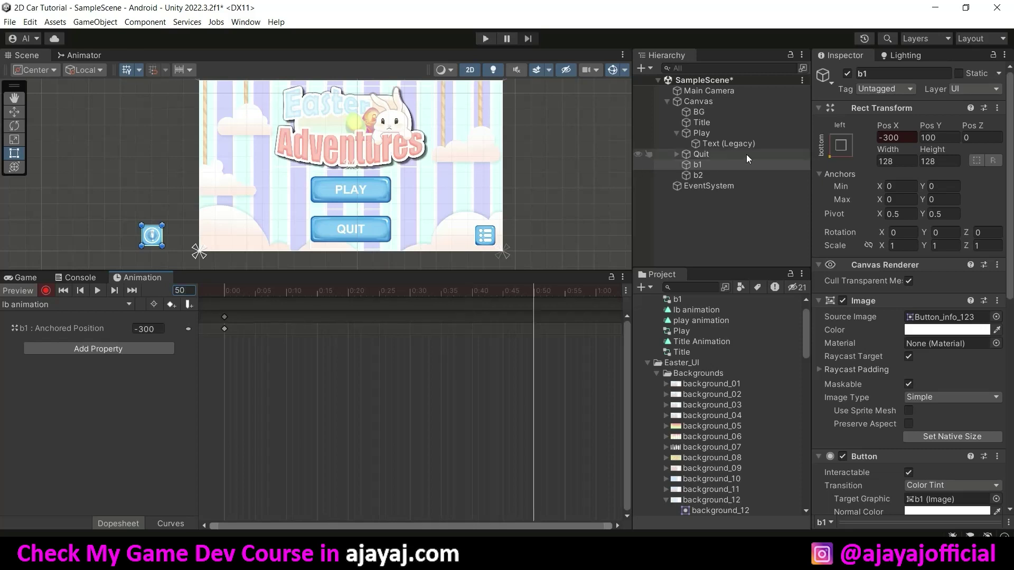
click(905, 137)
text(13)
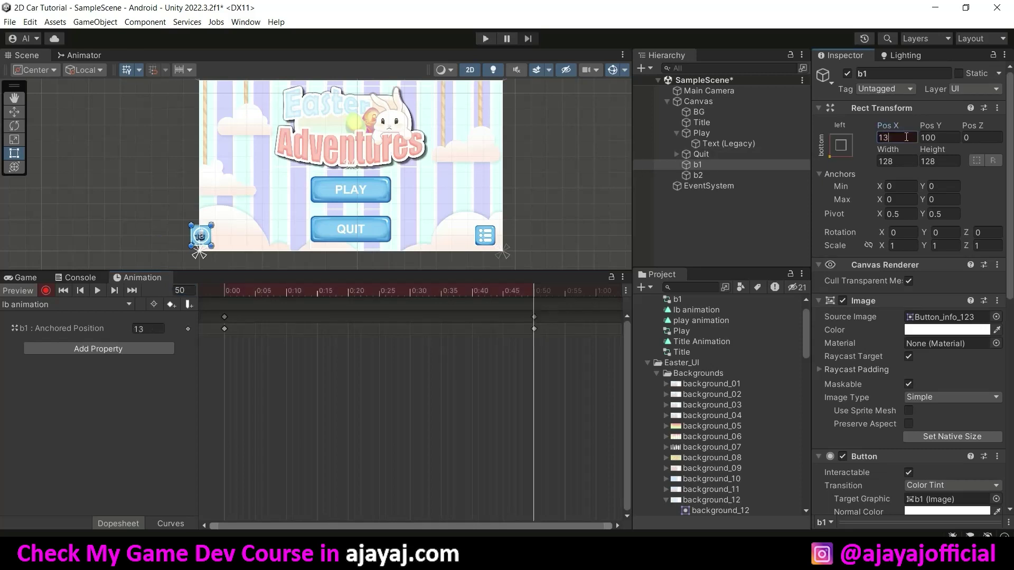
text(0)
Key b1's Pos X at 110 on frame 60 and select the lb animation state in the Animator
double_click(184, 290)
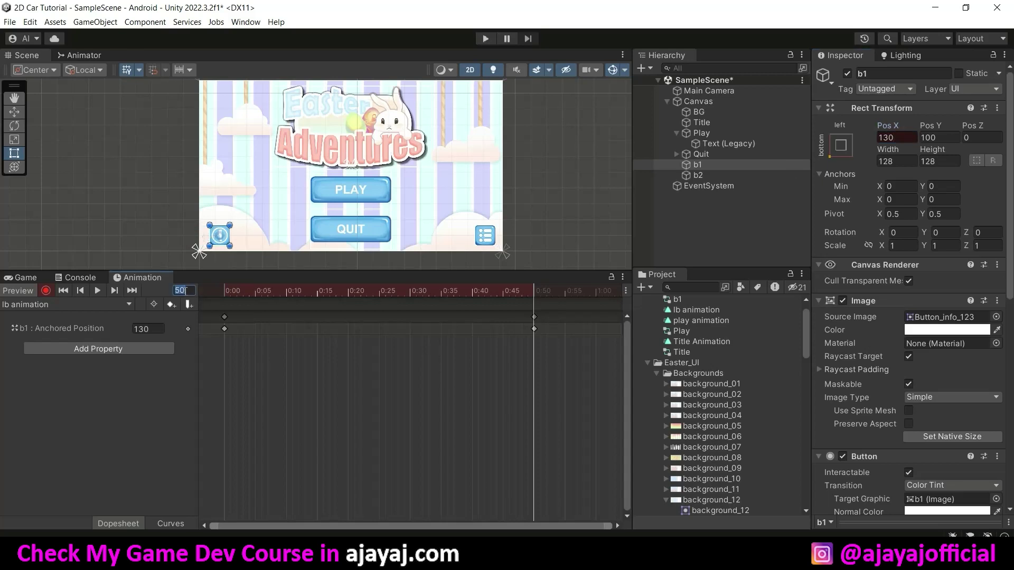
text(60)
key(Return)
text(0)
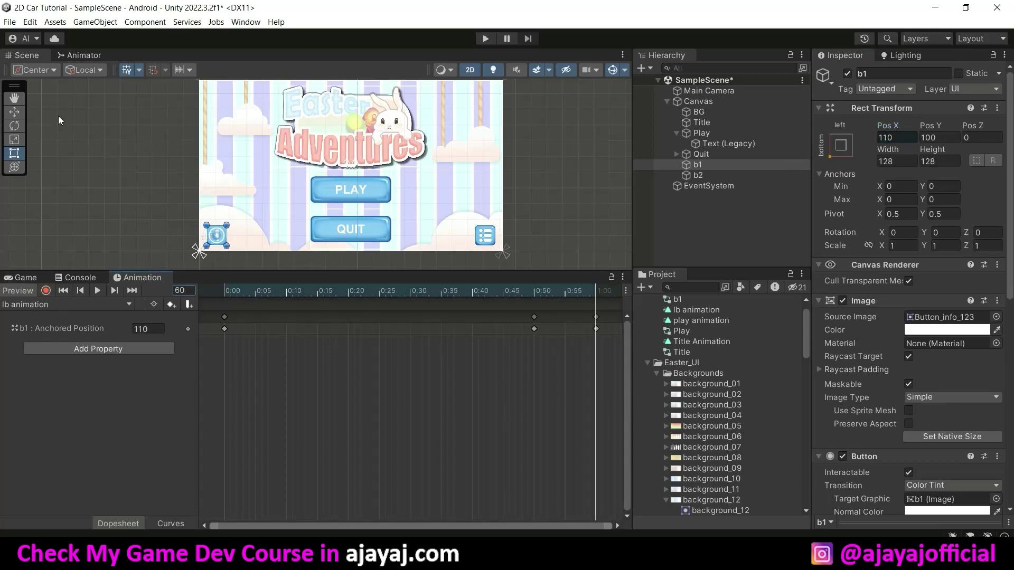
click(80, 55)
click(337, 143)
Open lb animation's clip settings to turn off looping, then test-play the b1 slide-in in the Game view
double_click(337, 144)
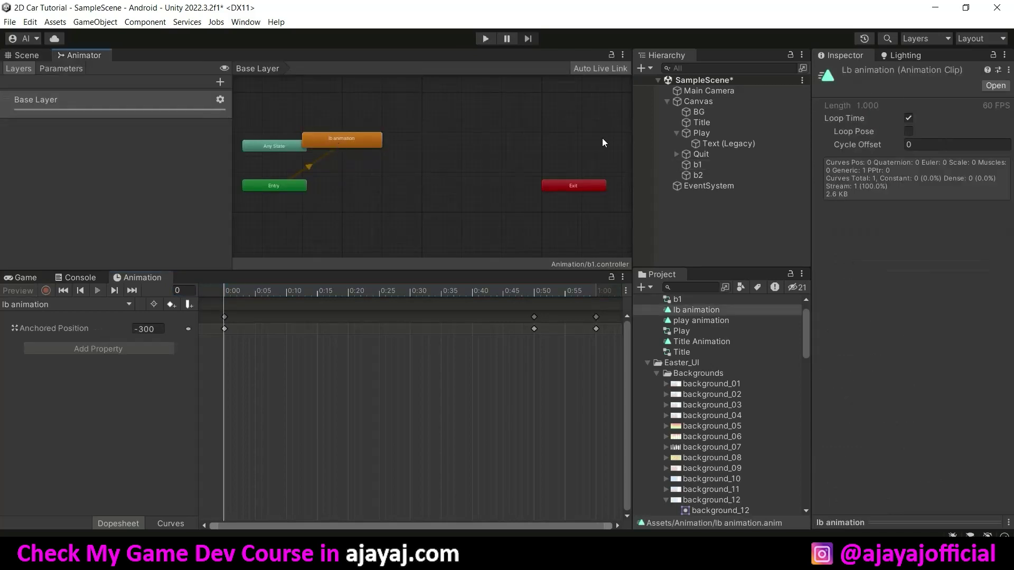
click(25, 278)
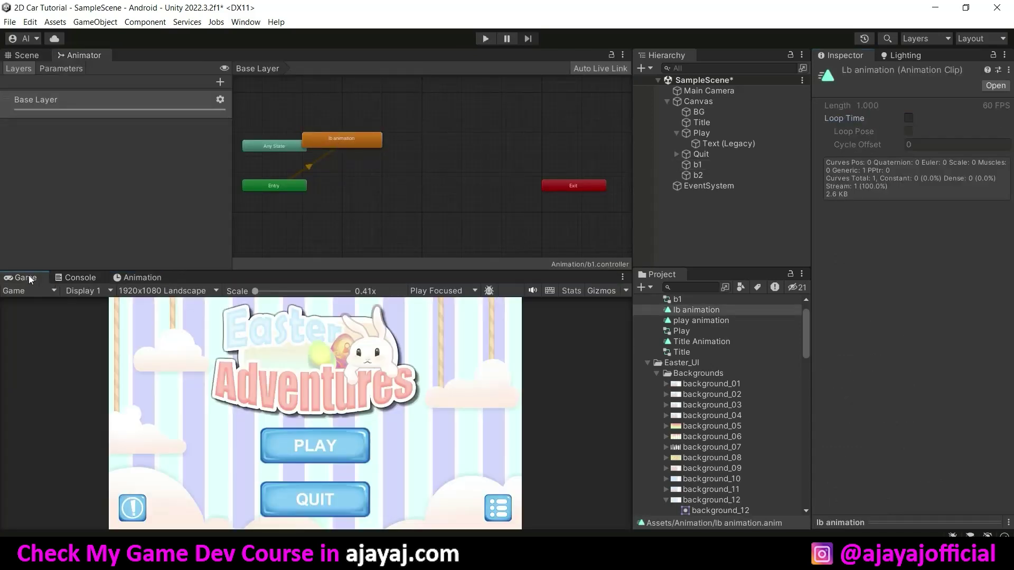
click(485, 38)
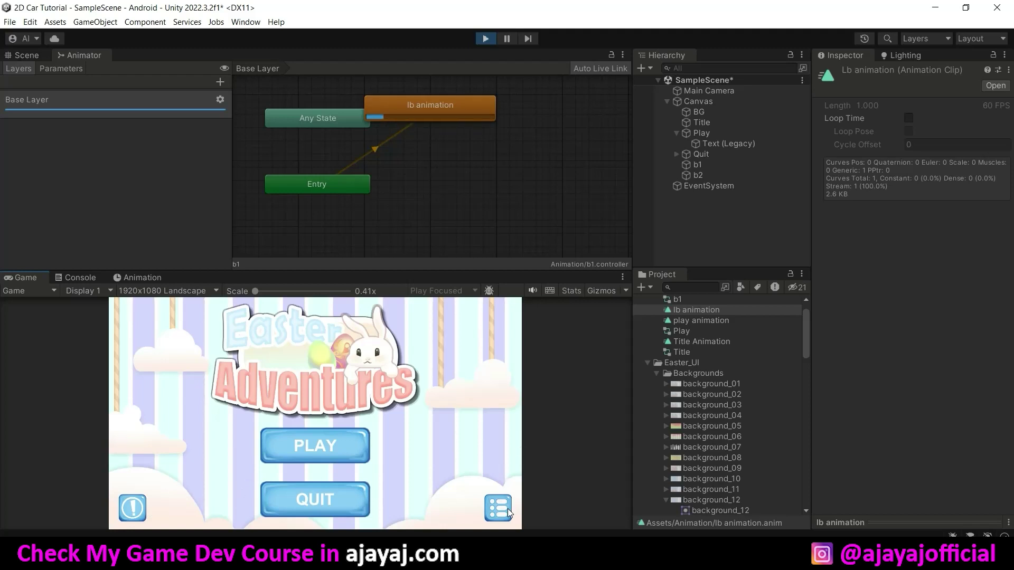
click(482, 39)
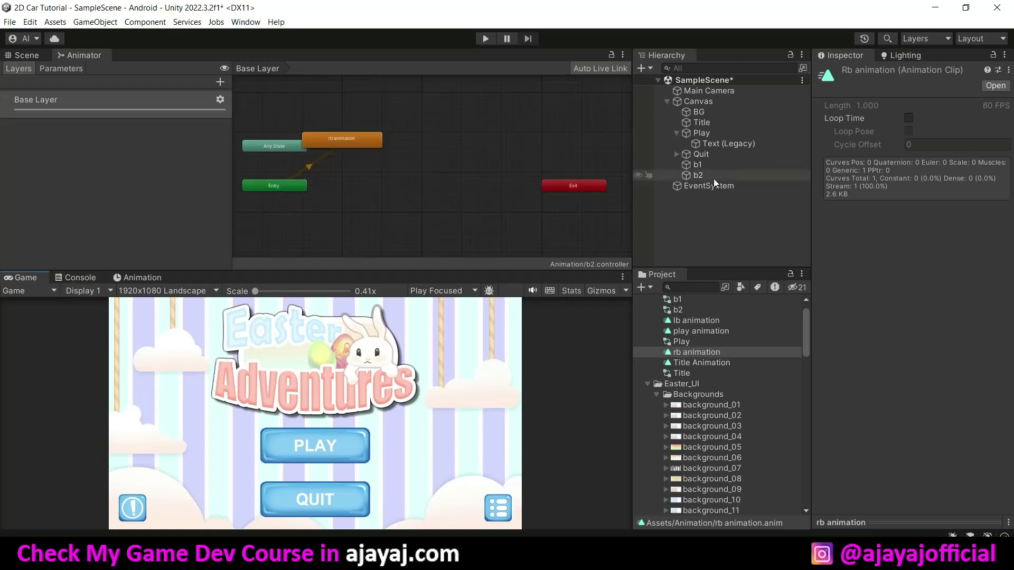
Set the Game view to Play Maximized and run a full-screen preview of the menu, then stop
click(448, 292)
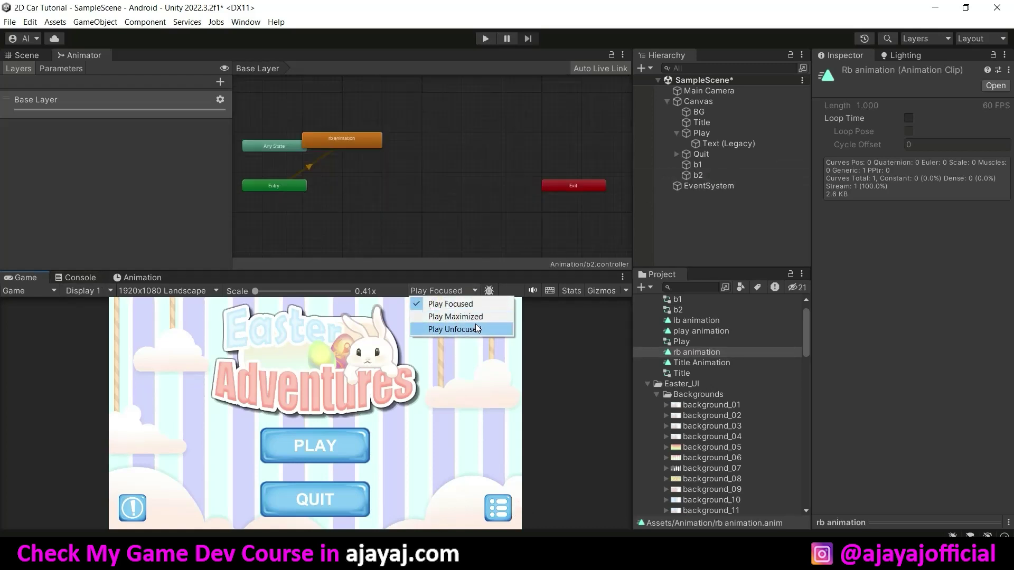
click(470, 316)
click(484, 39)
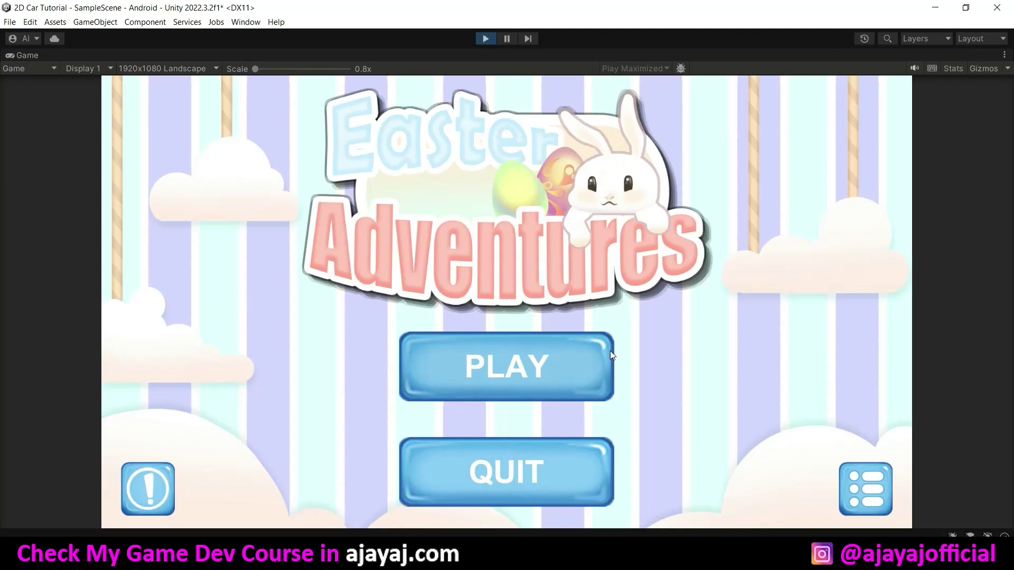
click(485, 39)
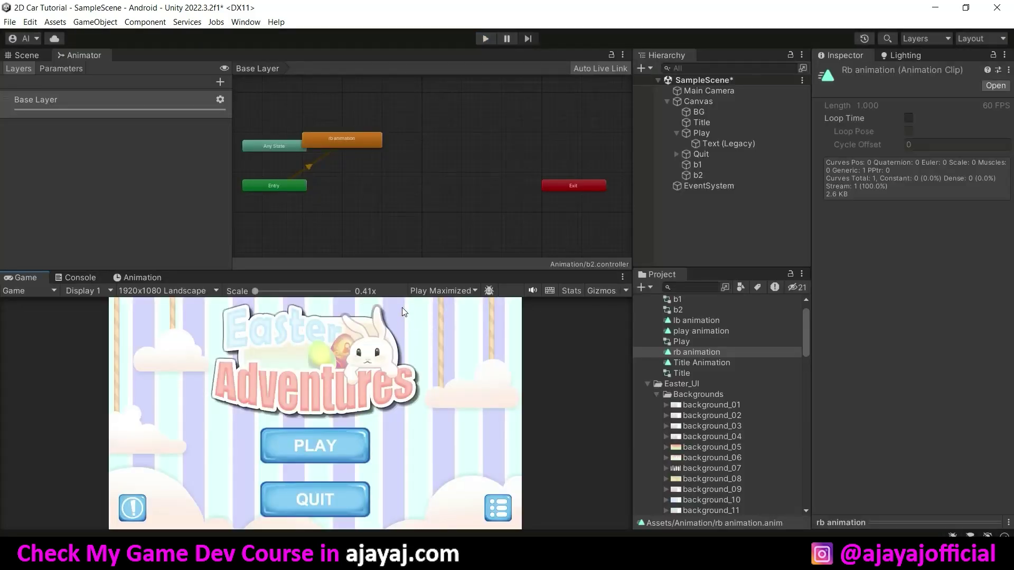